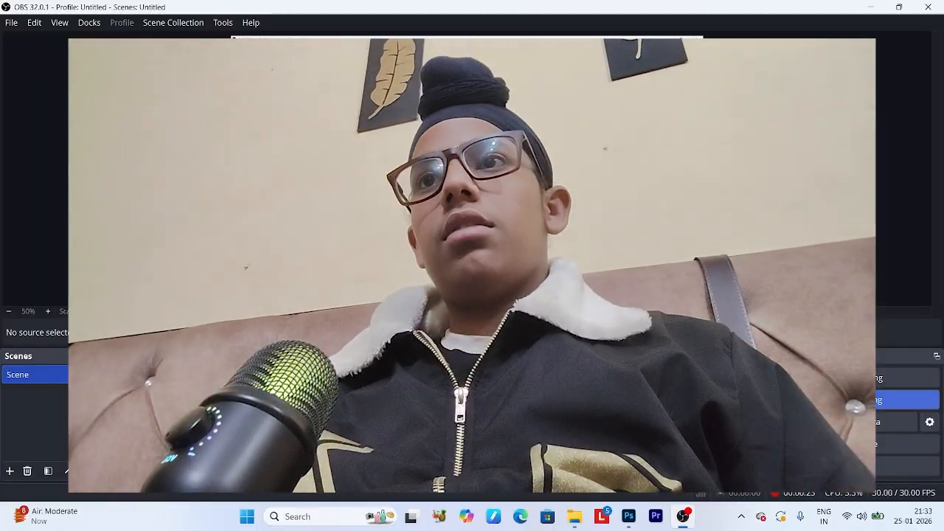
Minimise OBS to switch to Photoshop, create a new 1920 x 1080 px document and activate the Move tool.
click(871, 7)
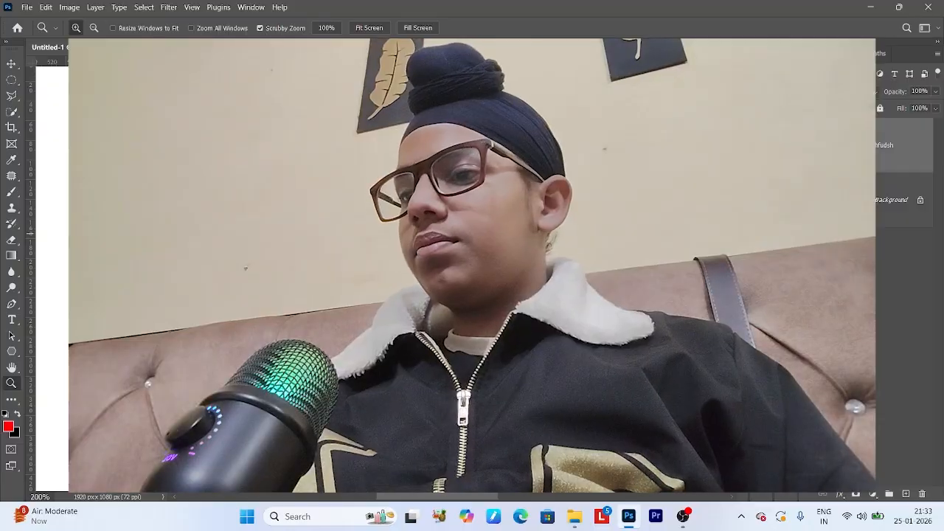
key(ctrl+n)
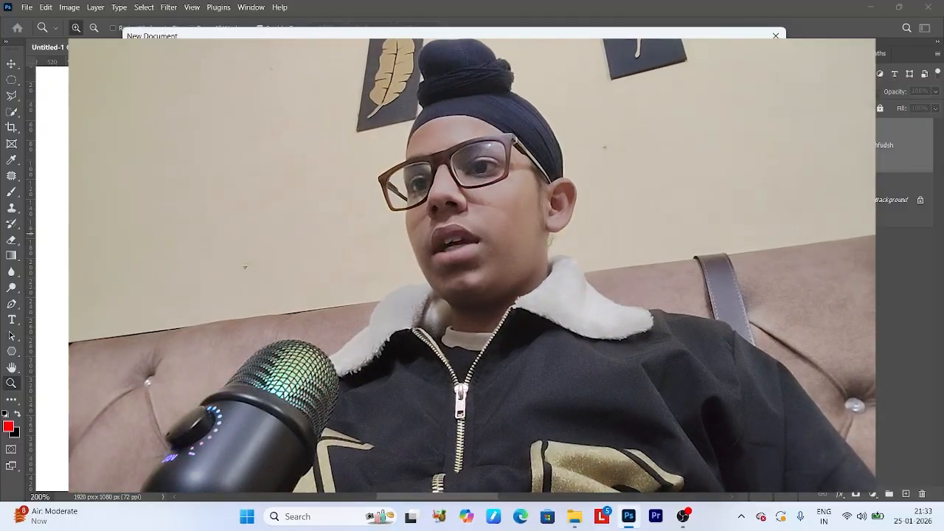
key(Return)
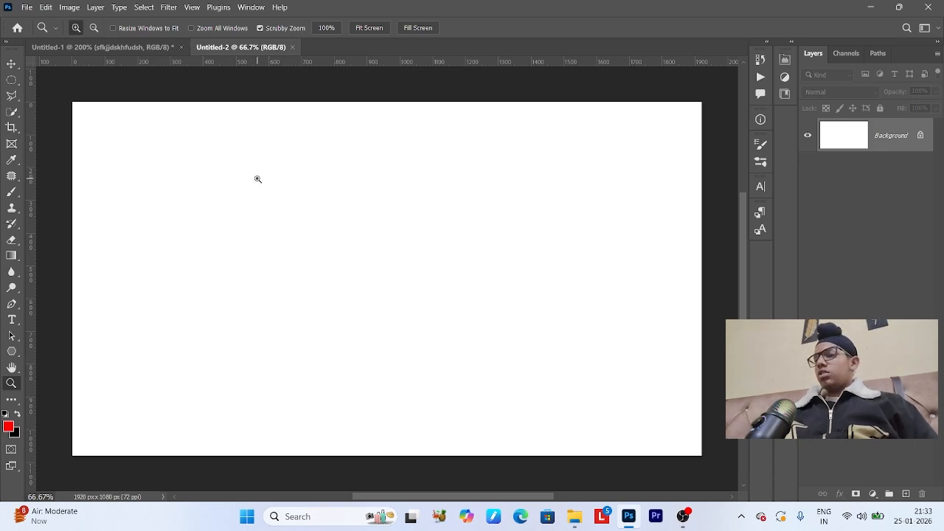
click(15, 65)
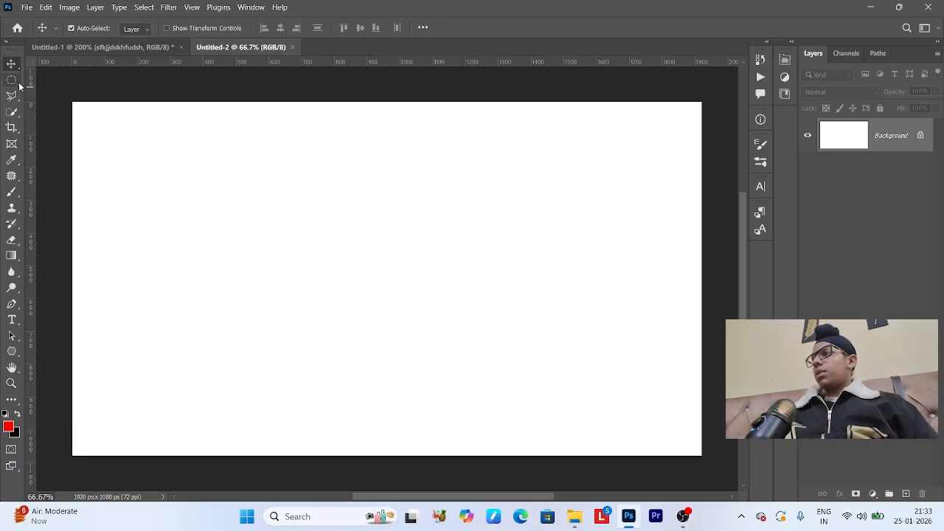
Draw a large, nearly circular elliptical selection left of the canvas centre, fill it with red on a new layer and deselect.
key(m)
drag(221, 170, 419, 355)
key(ctrl+shift+n)
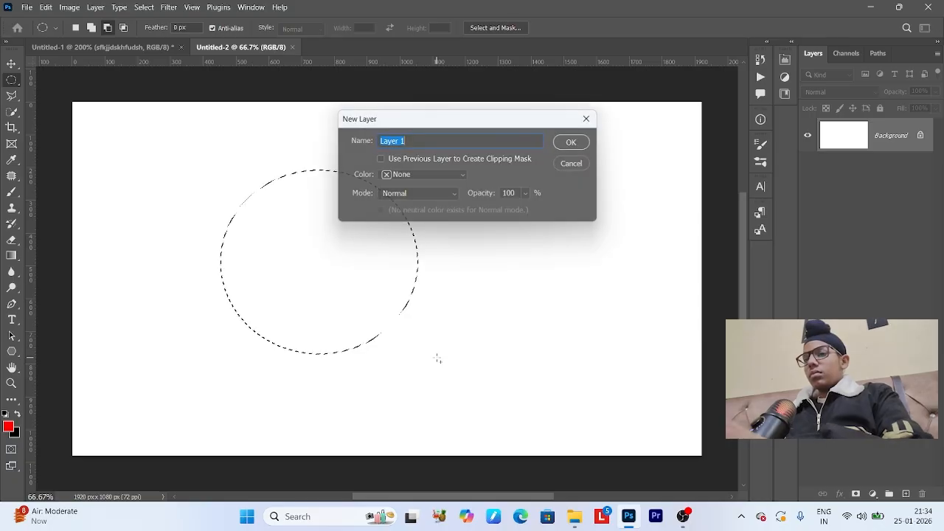
key(Return)
key(alt+BackSpace)
key(ctrl+d)
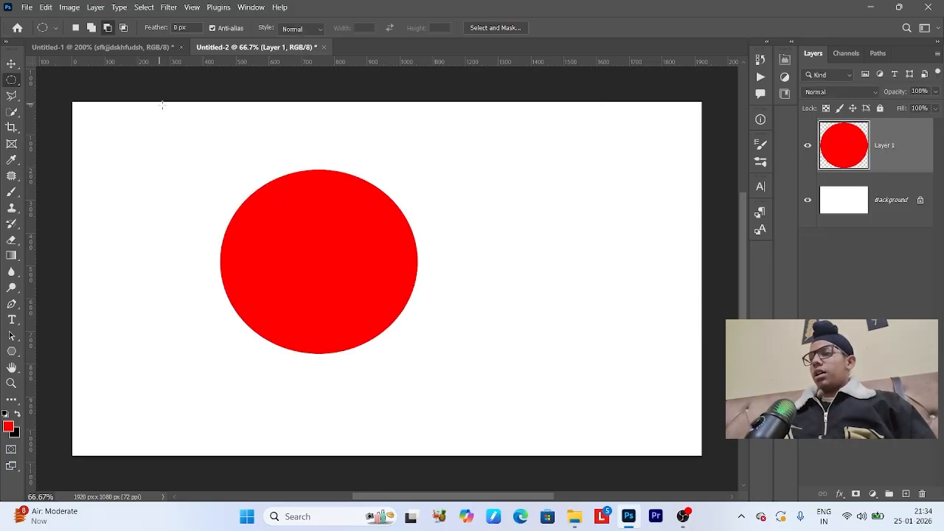
Move the red circle on Layer 1 up and to the right of the canvas centre with the Move tool.
key(v)
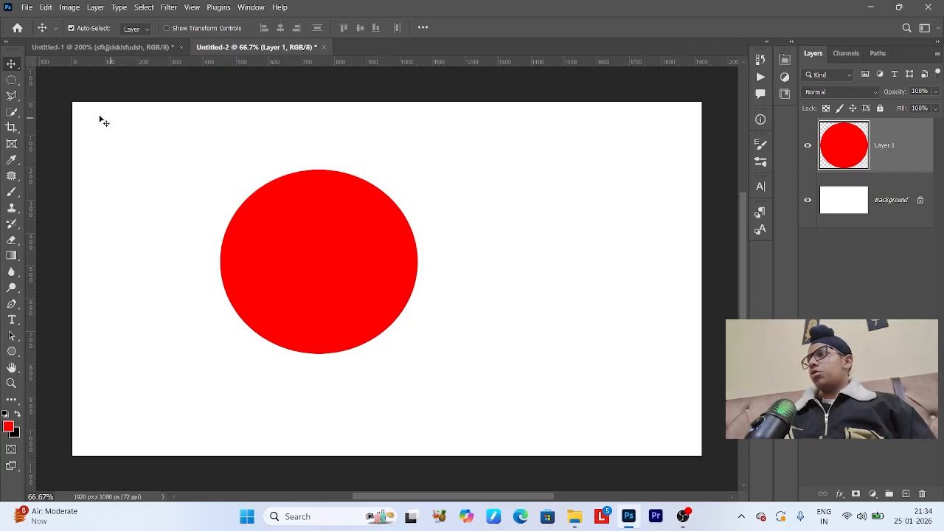
right_click(12, 65)
click(12, 65)
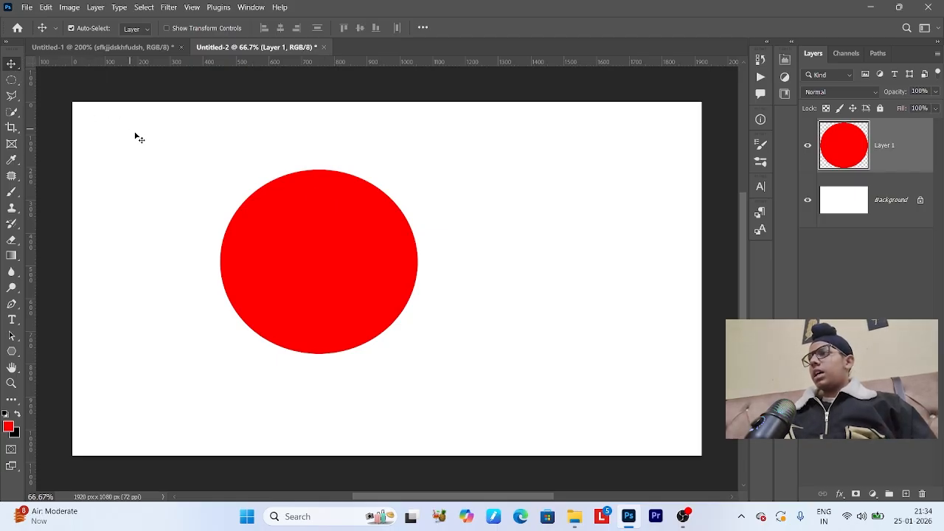
drag(361, 302, 489, 245)
key(ctrl+t)
key(Return)
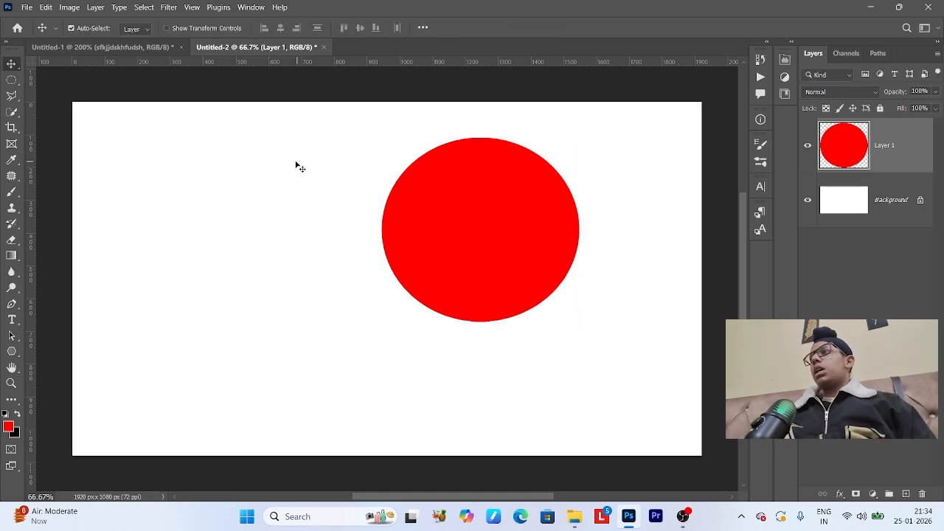
Try the Rectangular and Elliptical Marquee tools, drawing a tall elliptical selection left of the red circle and clearing it.
click(11, 80)
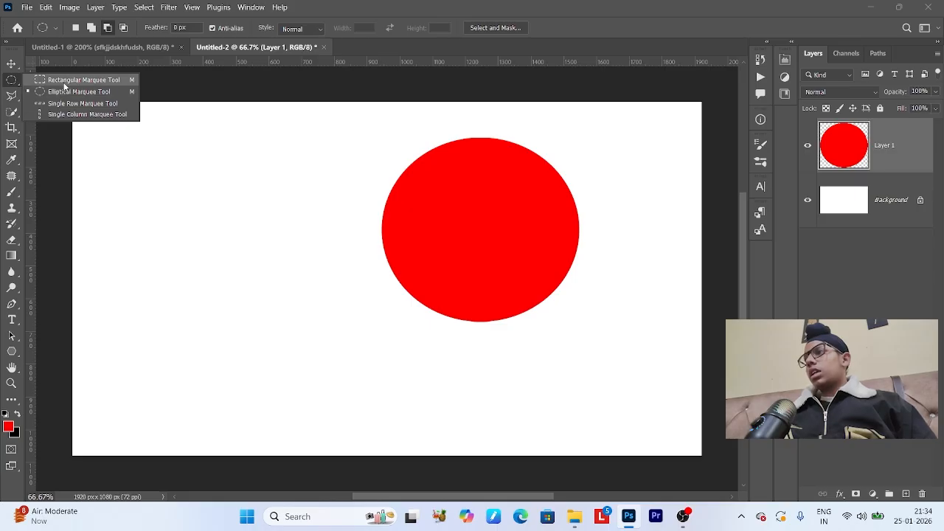
click(85, 80)
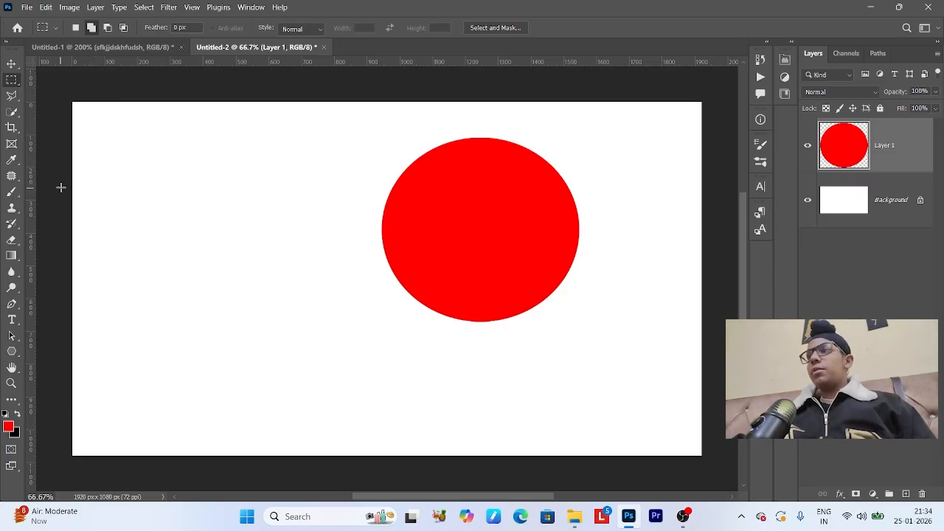
right_click(17, 83)
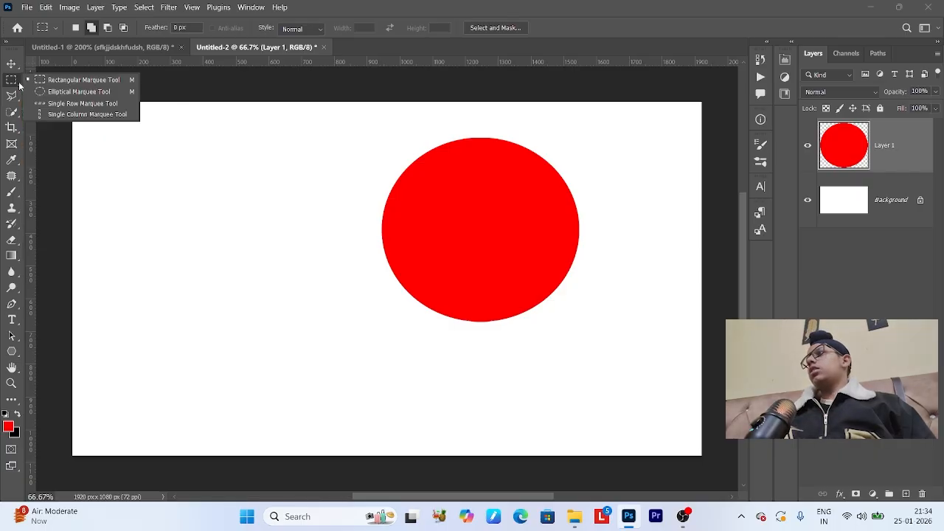
click(36, 91)
drag(124, 138, 243, 306)
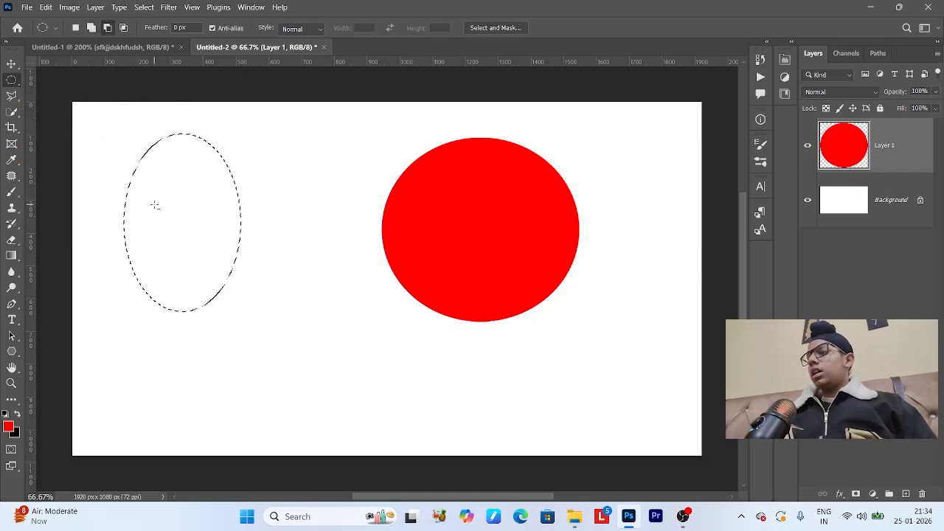
click(124, 183)
Draw a small upright rectangular selection left of the red circle and subtract its upper-right corner to form an L shape.
right_click(12, 82)
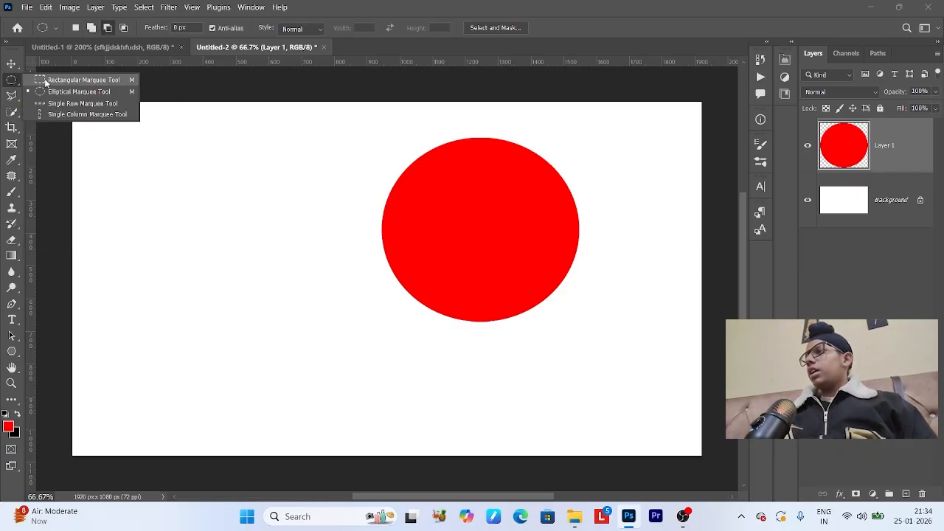
click(44, 80)
drag(227, 192, 267, 265)
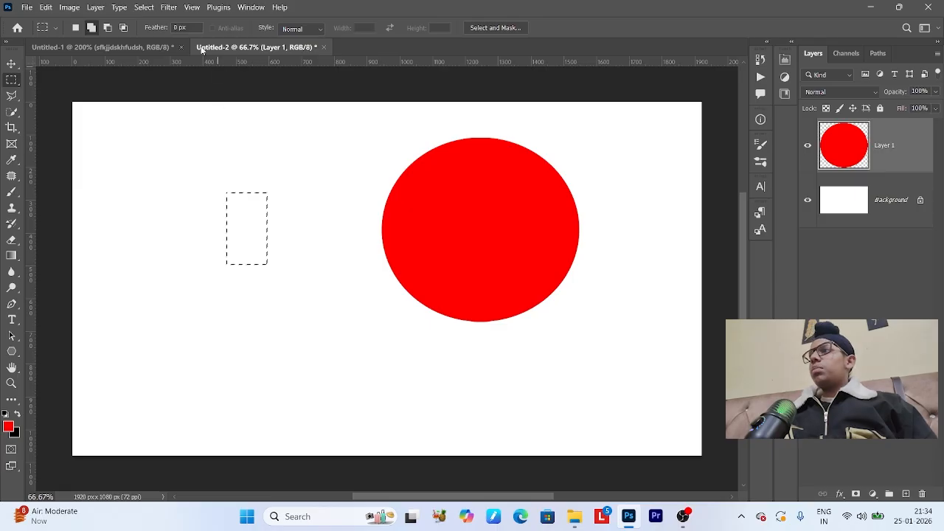
click(108, 30)
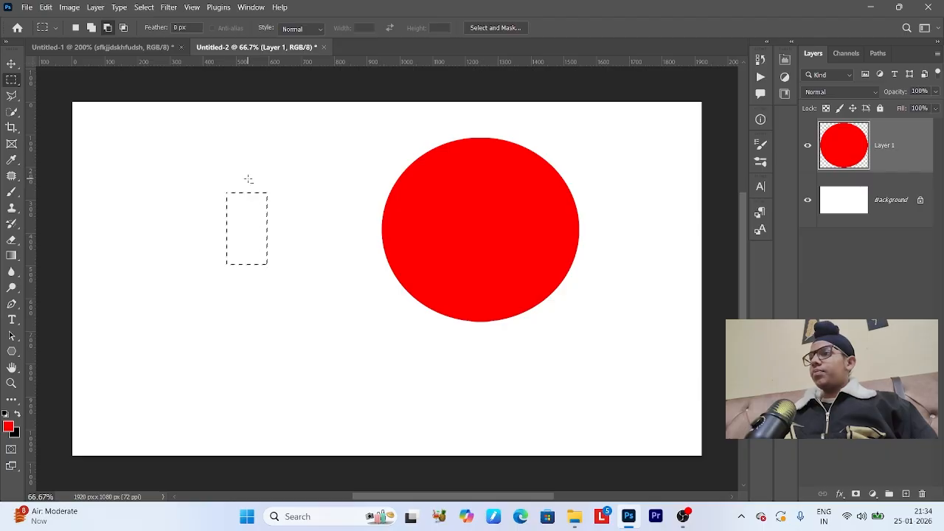
drag(250, 179, 277, 232)
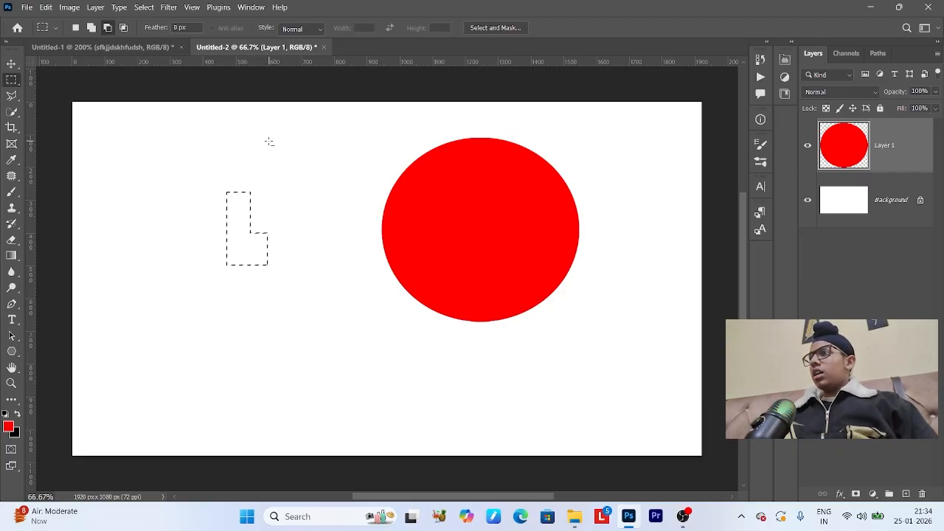
Intersect the L-shaped selection with a rectangle to trim its lower edge, try a second intersection over its top and undo that one.
click(124, 28)
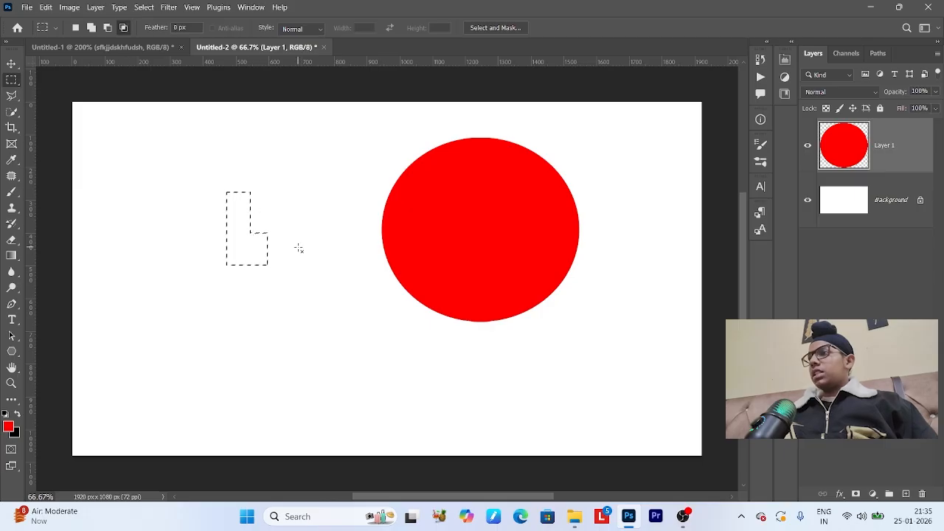
drag(226, 177, 268, 242)
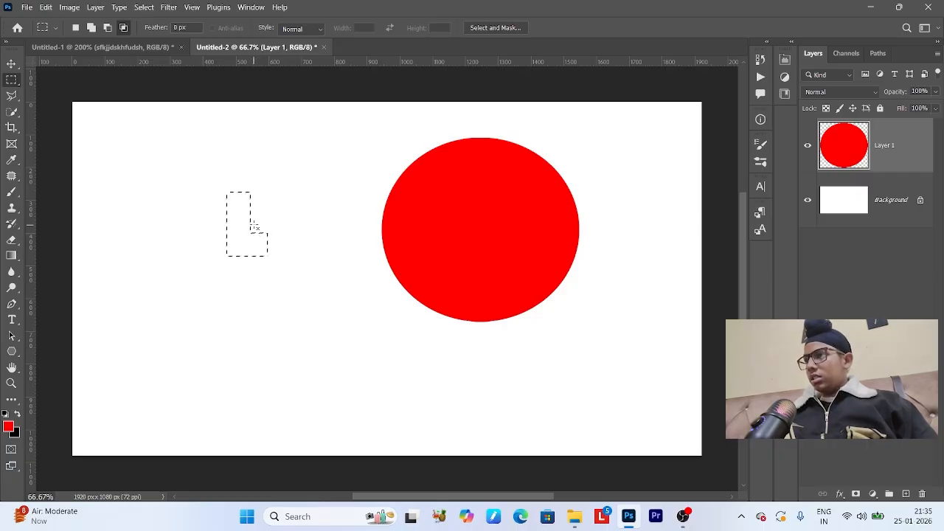
drag(261, 219, 222, 185)
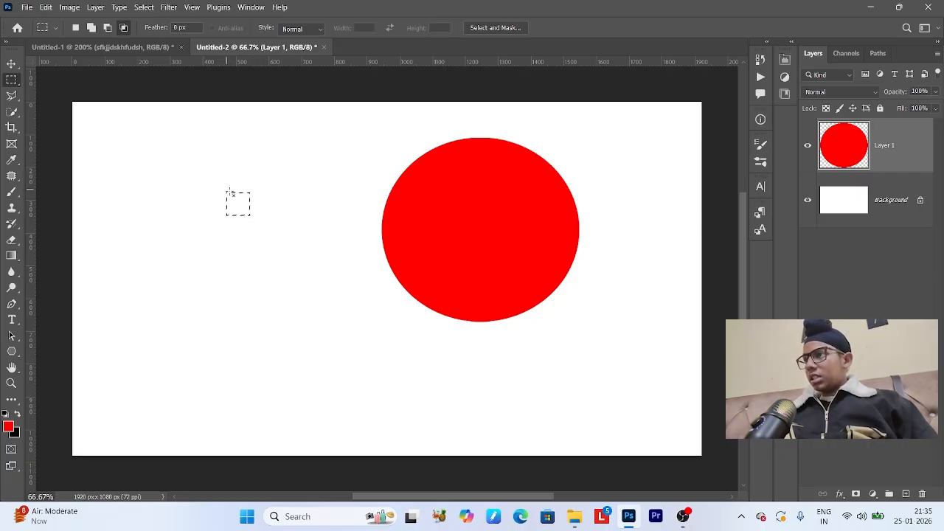
key(ctrl+z)
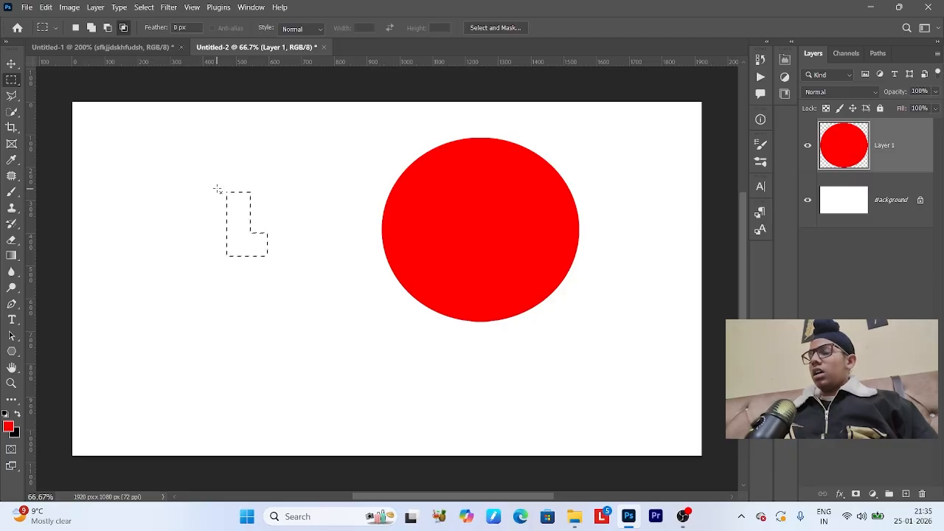
Intersect the L-shaped selection with further rectangles down to a thin horizontal strip, and deselect it.
drag(253, 241, 284, 249)
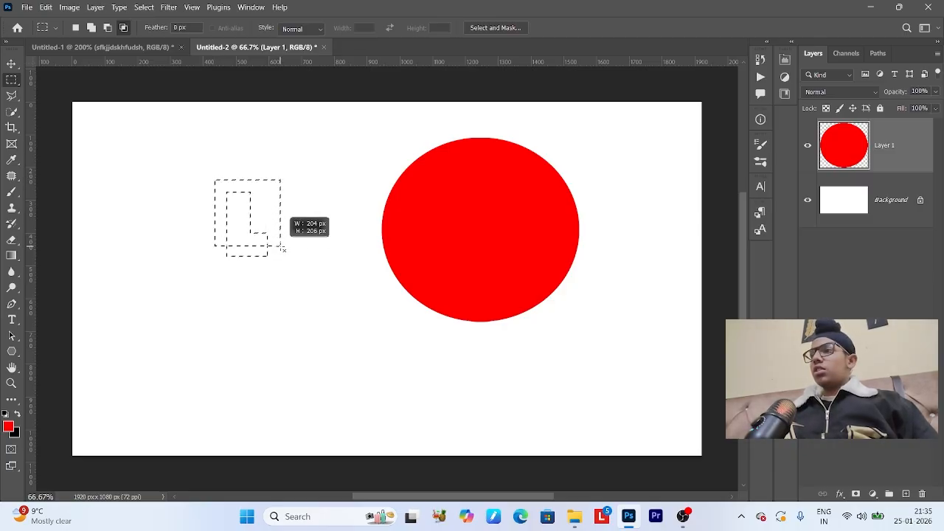
drag(280, 246, 280, 246)
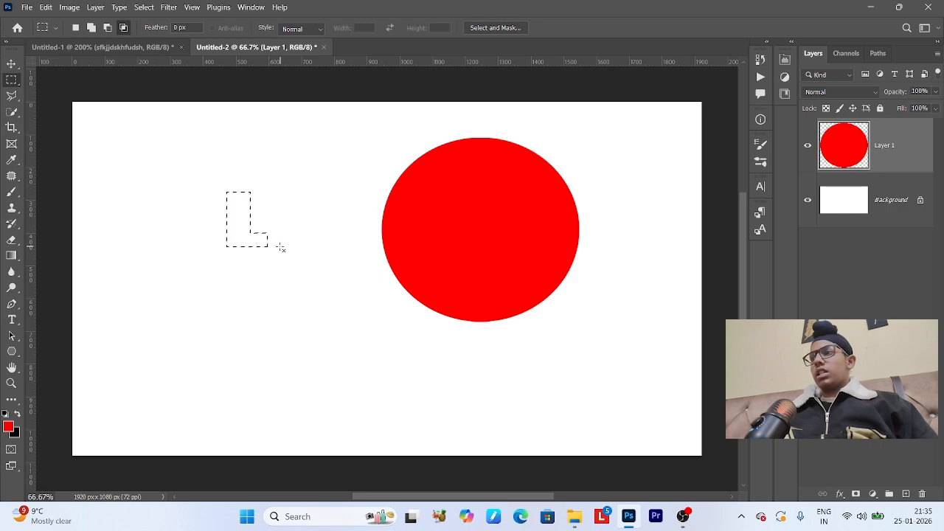
drag(205, 236, 295, 251)
drag(205, 238, 344, 265)
drag(204, 233, 307, 297)
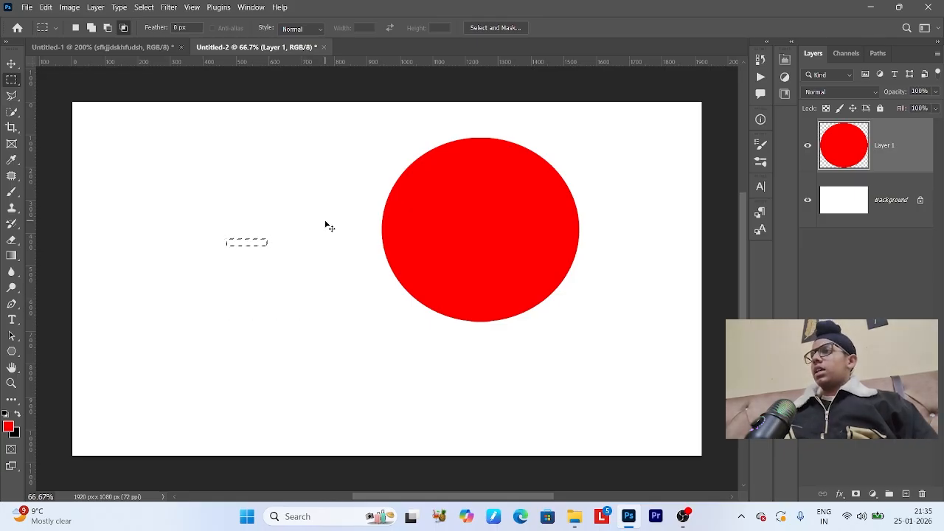
key(ctrl+d)
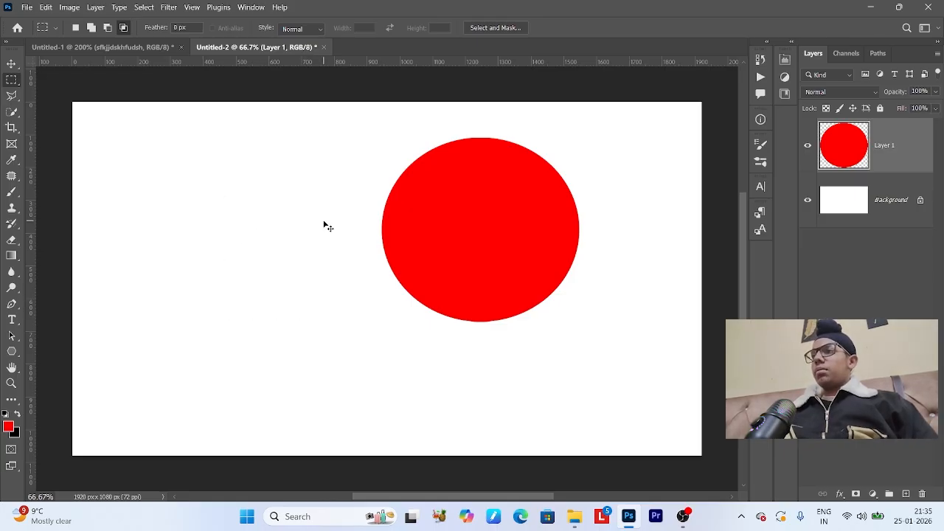
Place a Single Row Marquee selection across the canvas through the red circle in add-to-selection mode, and deselect it.
right_click(19, 79)
click(74, 104)
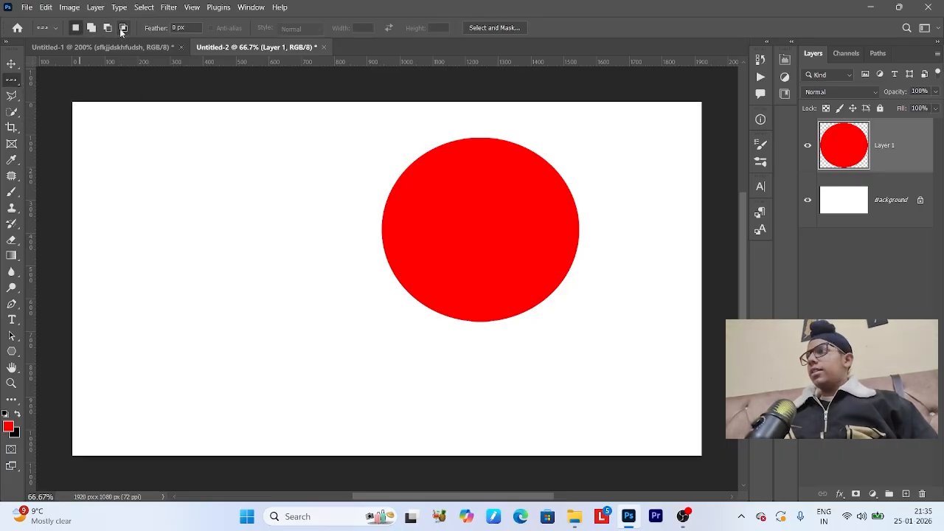
click(91, 27)
click(196, 205)
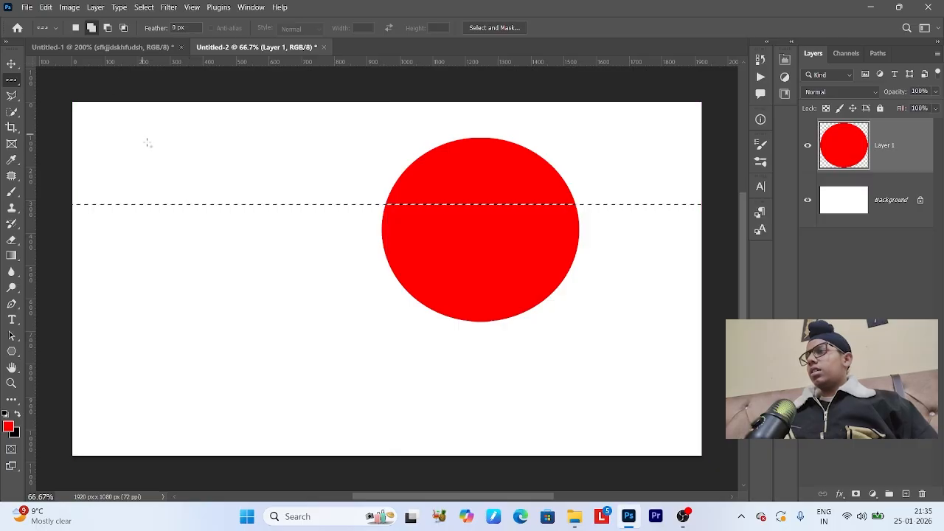
key(ctrl+d)
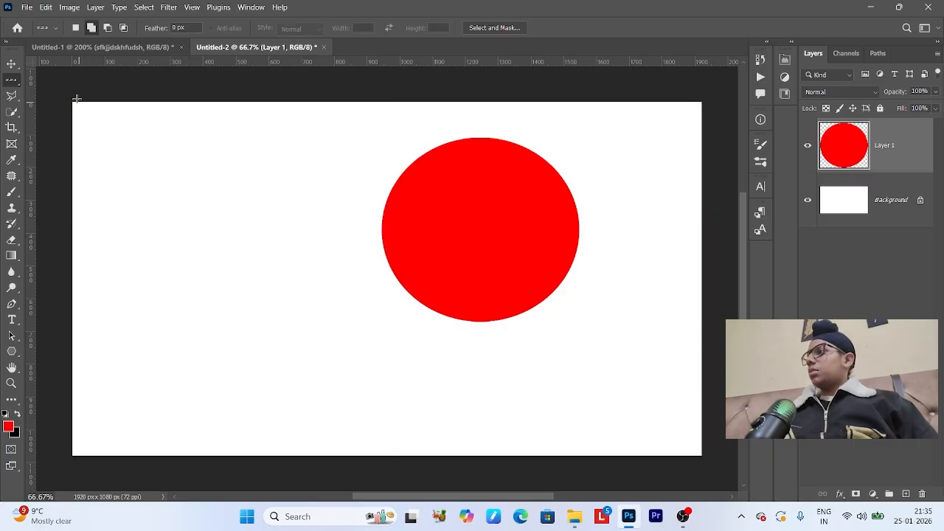
Draw a small elliptical selection near the canvas's upper-left corner, try adding a larger overlapping ellipse and undo the addition.
right_click(11, 79)
click(74, 91)
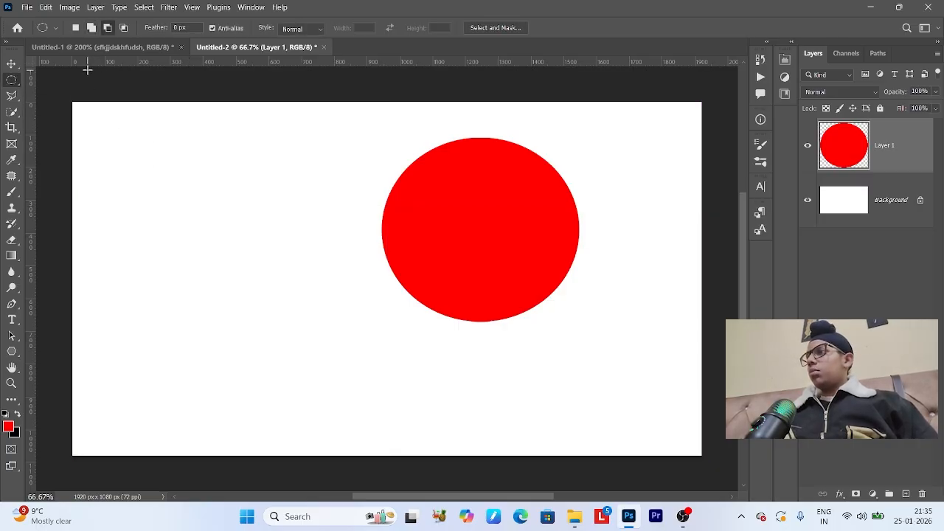
drag(109, 157, 138, 194)
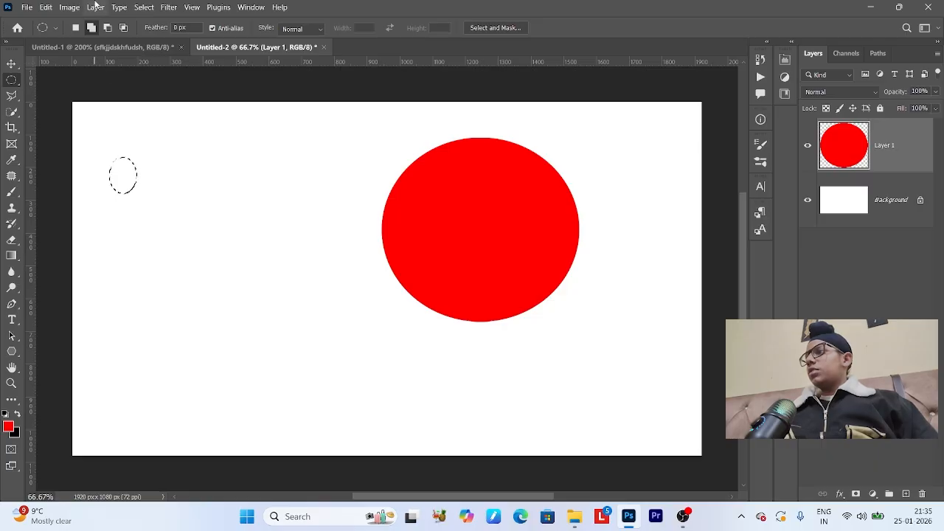
drag(127, 127, 176, 201)
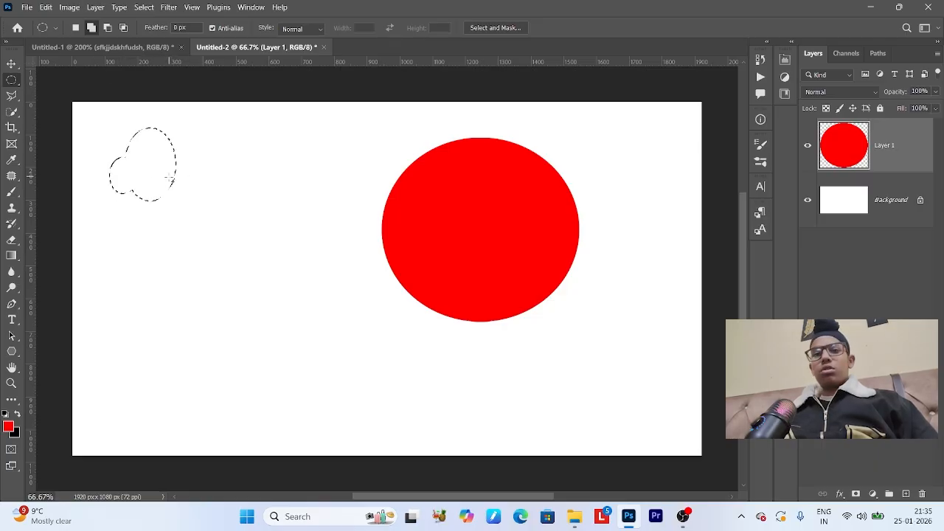
key(ctrl+z)
Try subtracting an overlapping ellipse from the small elliptical selection, undo it and switch to intersect-with-selection mode.
key(alt)
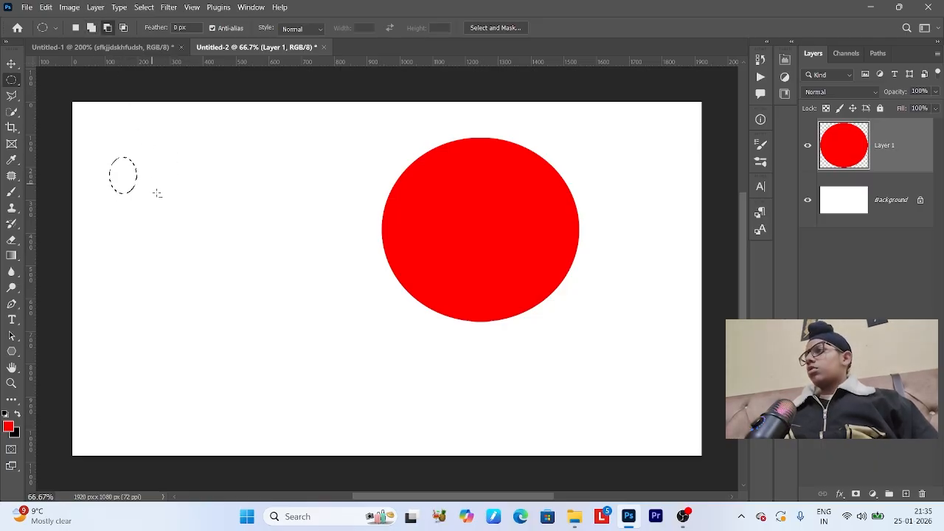
drag(135, 157, 166, 196)
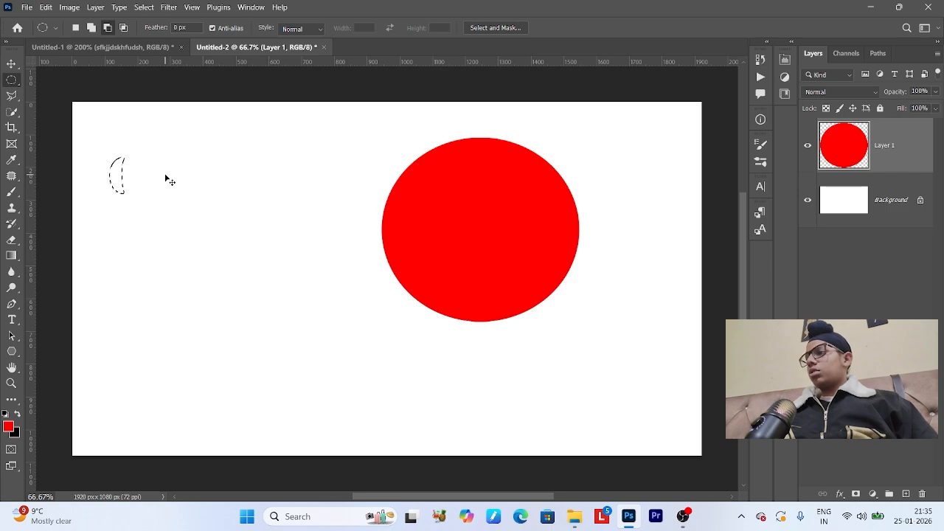
click(123, 28)
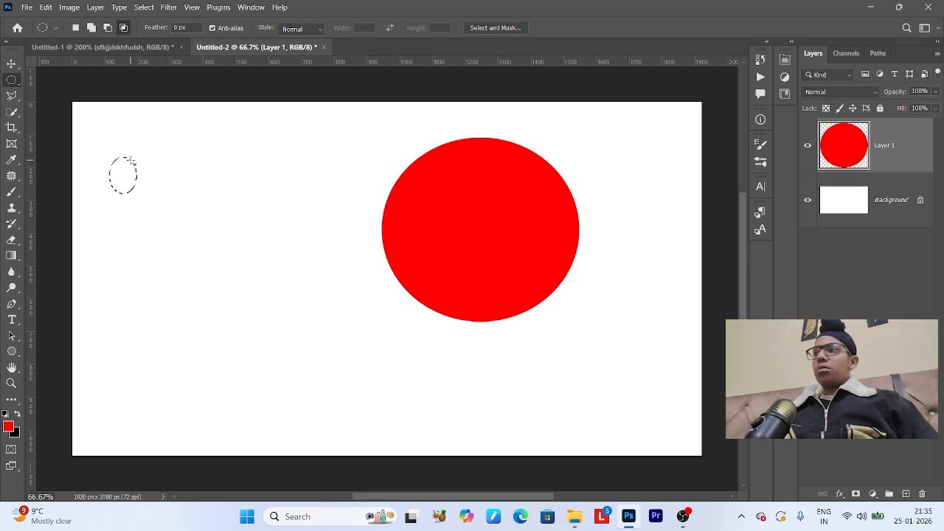
Draw a freehand Lasso selection in the white area beside the red circle, and deselect it.
click(9, 98)
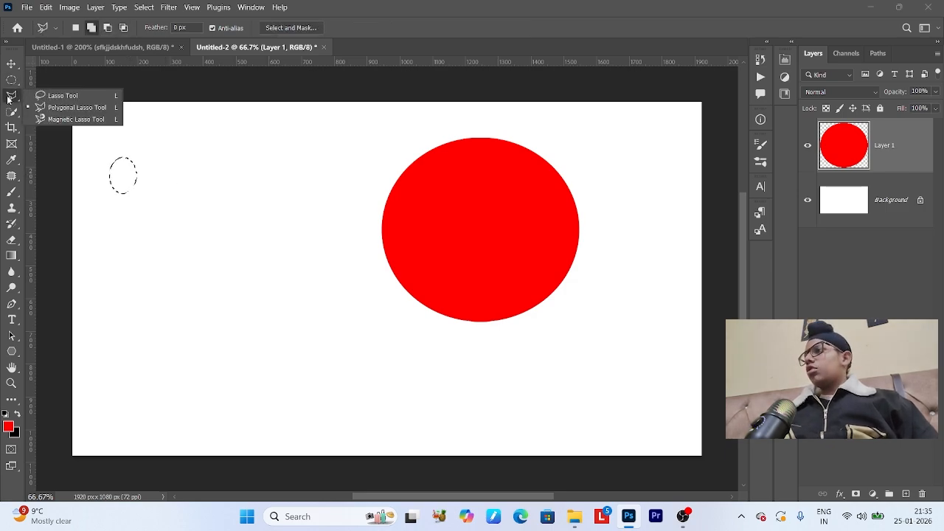
click(9, 98)
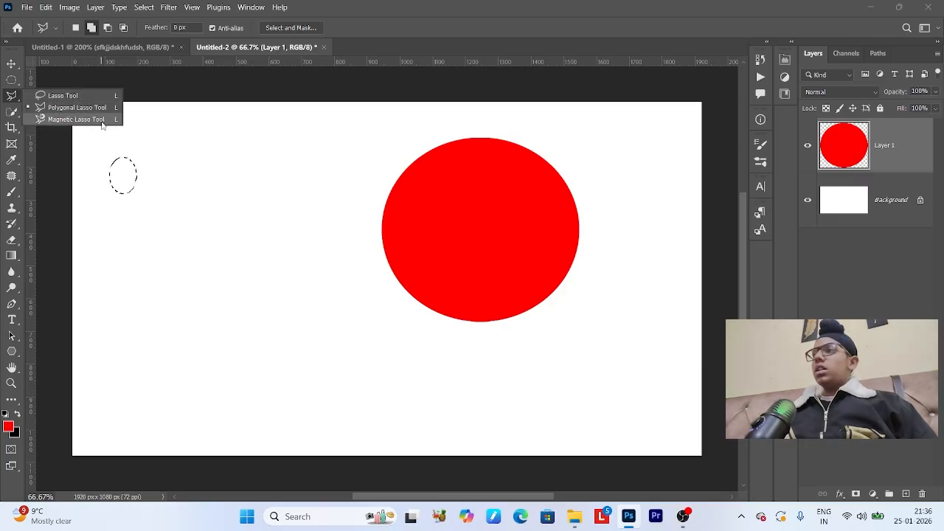
click(92, 95)
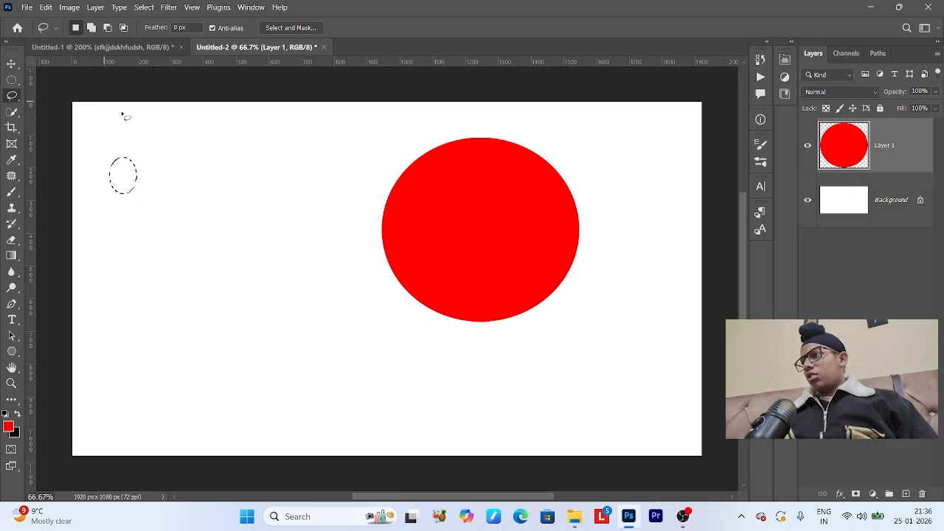
click(163, 134)
mouse_move(164, 134)
mouse_down()
mouse_move(261, 195)
mouse_move(278, 243)
mouse_move(235, 277)
mouse_move(235, 292)
mouse_move(334, 300)
mouse_move(369, 288)
mouse_move(374, 249)
mouse_up()
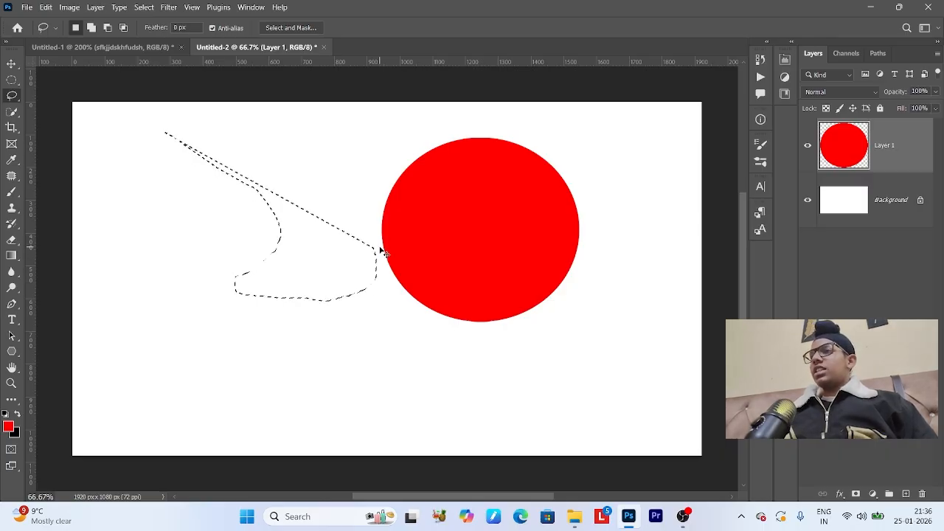
key(ctrl+z)
key(ctrl+d)
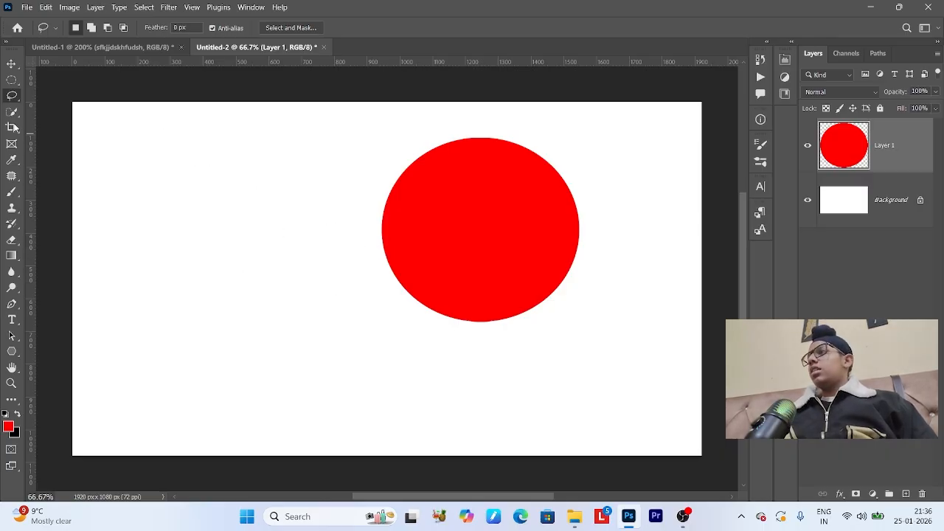
right_click(11, 95)
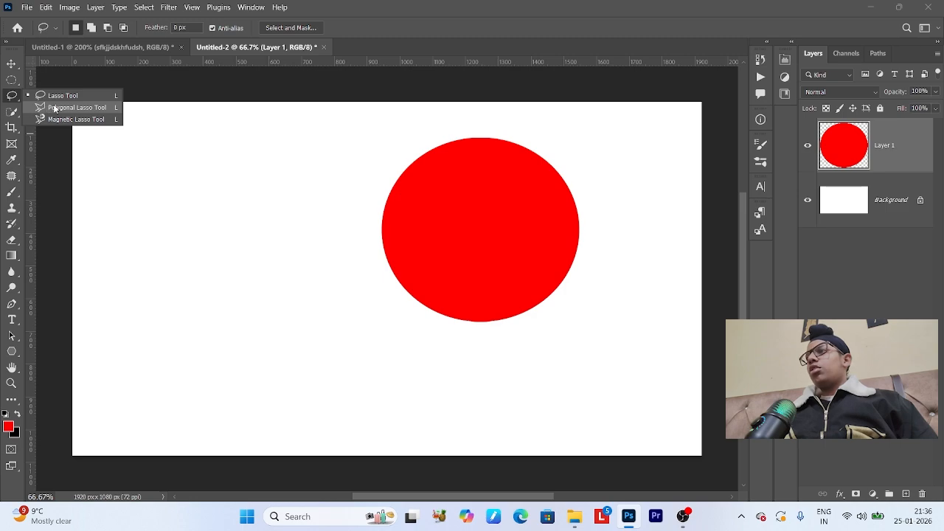
click(188, 89)
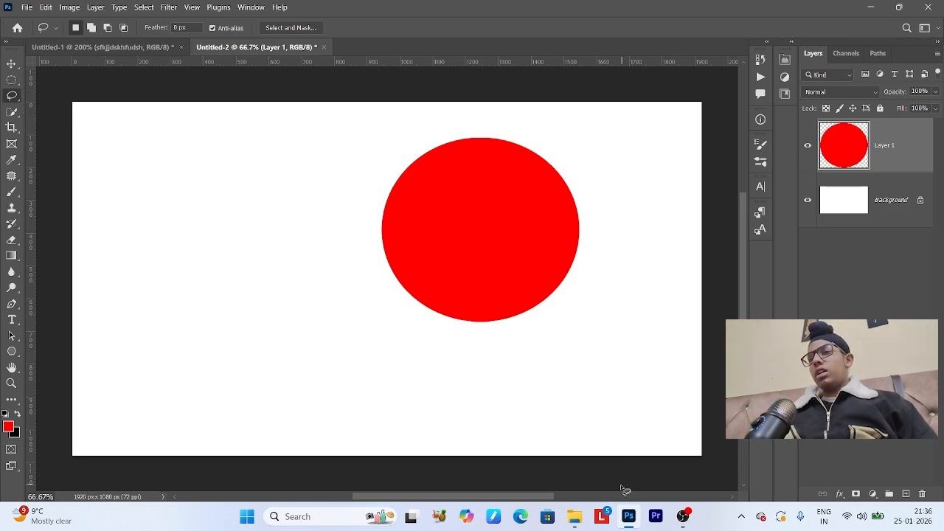
Open the elephant-1024x691 image from File Explorer's random folder as its own document in Photoshop.
click(575, 518)
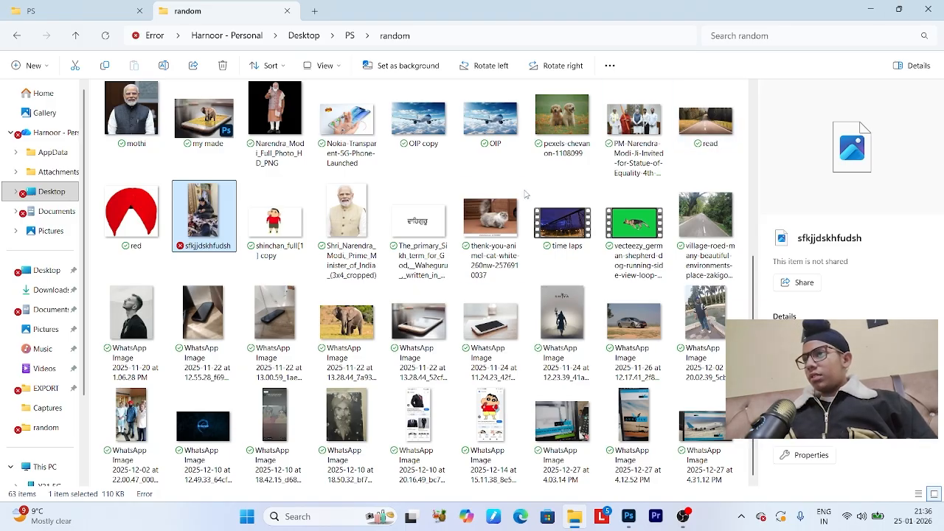
scroll(757, 244, up, 5)
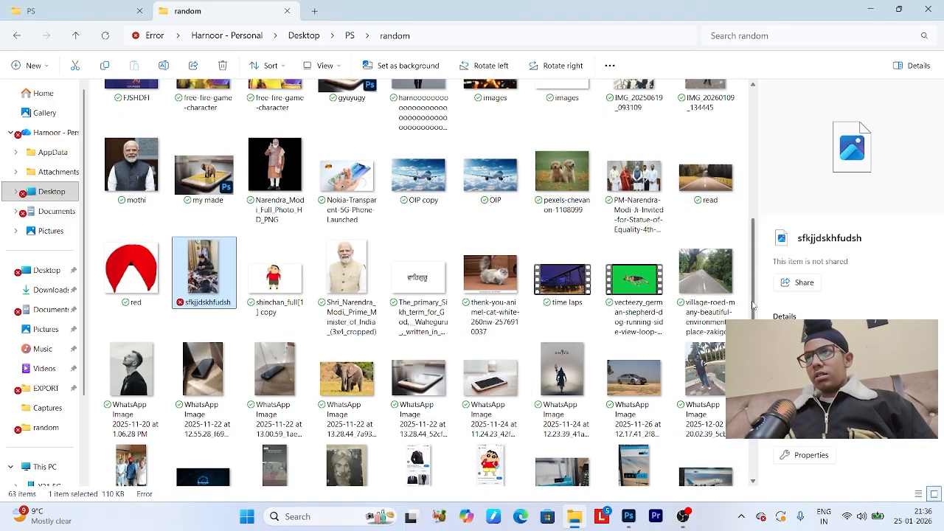
scroll(605, 238, up, 3)
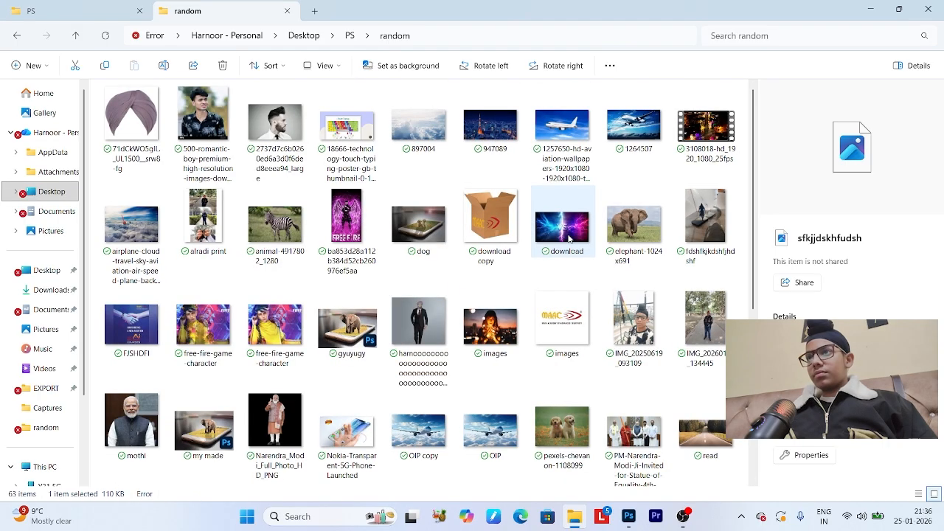
click(634, 223)
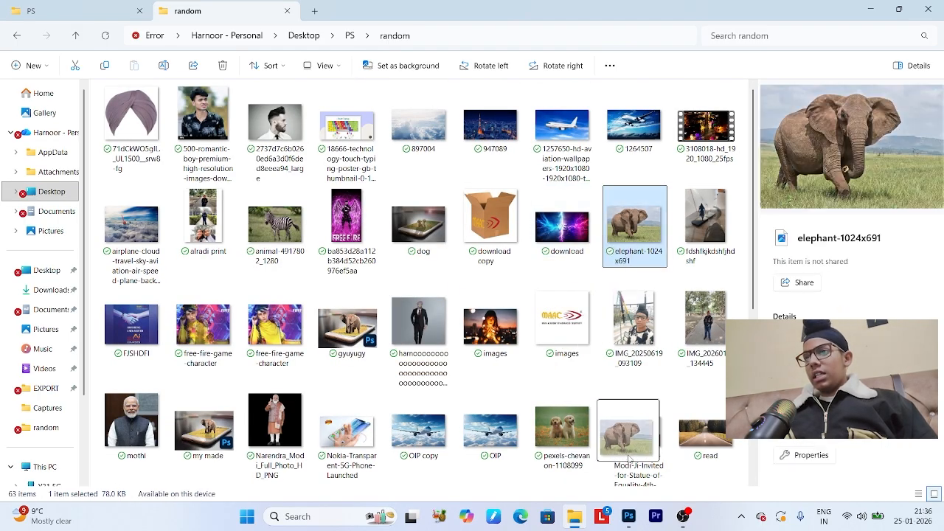
scroll(631, 443, down, 1)
drag(629, 509, 425, 53)
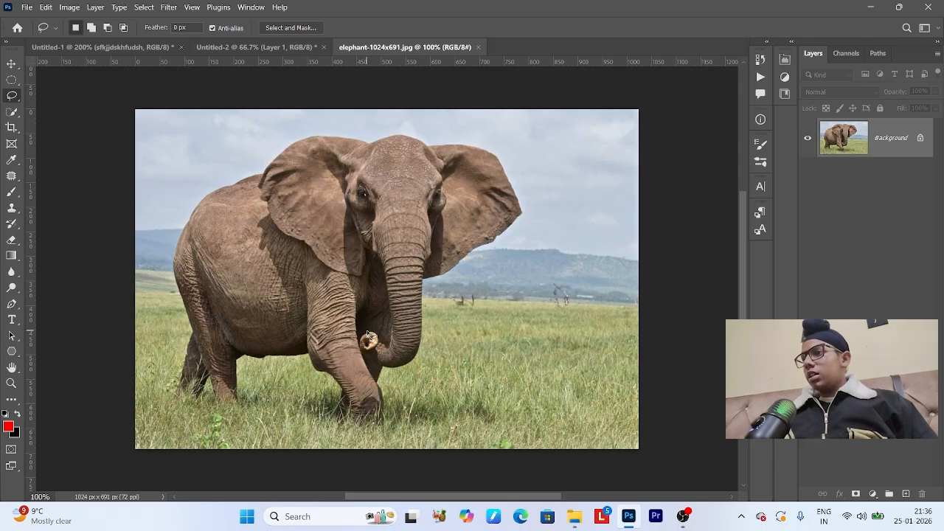
Outline a small grass area between the elephant's front foot and trunk with the Polygonal Lasso tool, and deselect it.
key(z)
click(410, 371)
drag(426, 382, 438, 338)
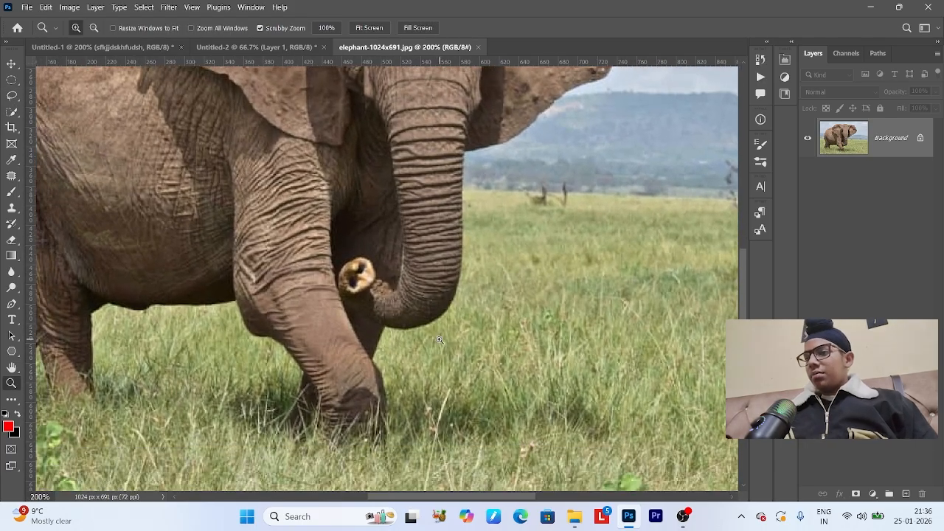
key(l)
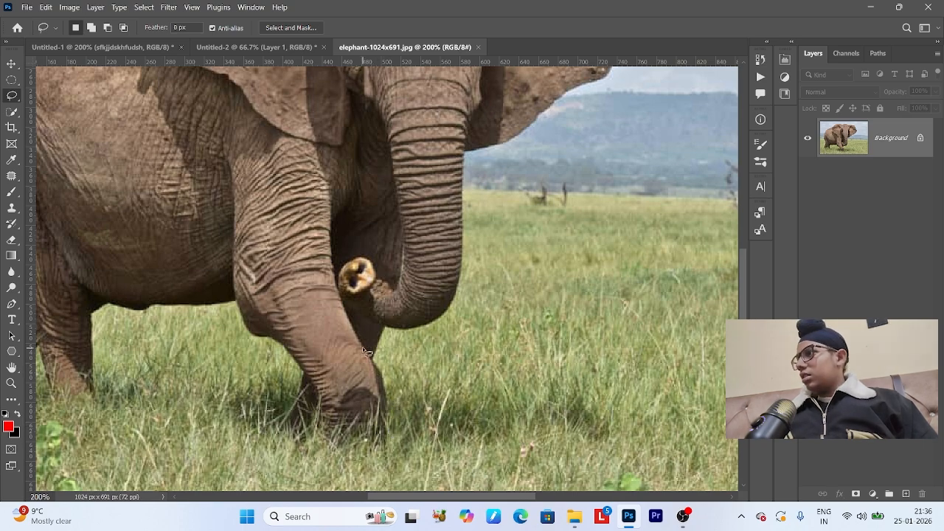
right_click(10, 97)
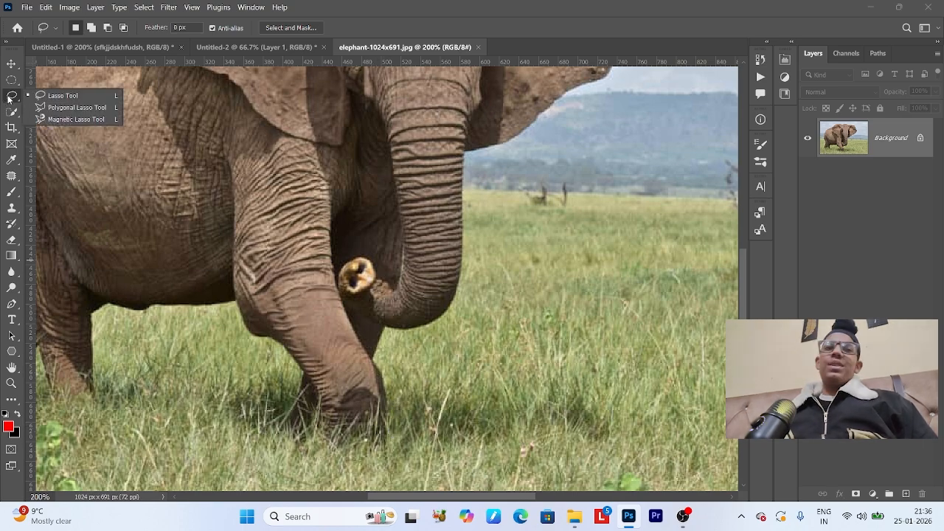
click(99, 108)
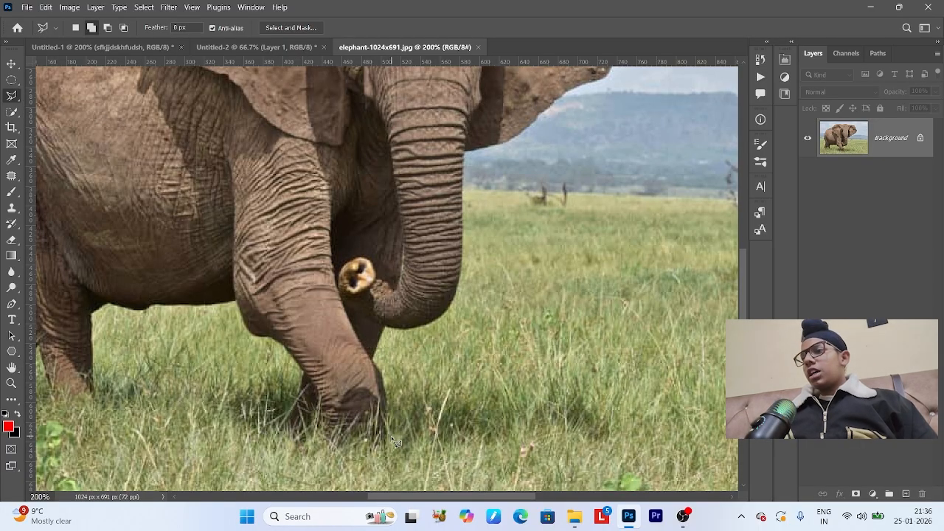
click(375, 350)
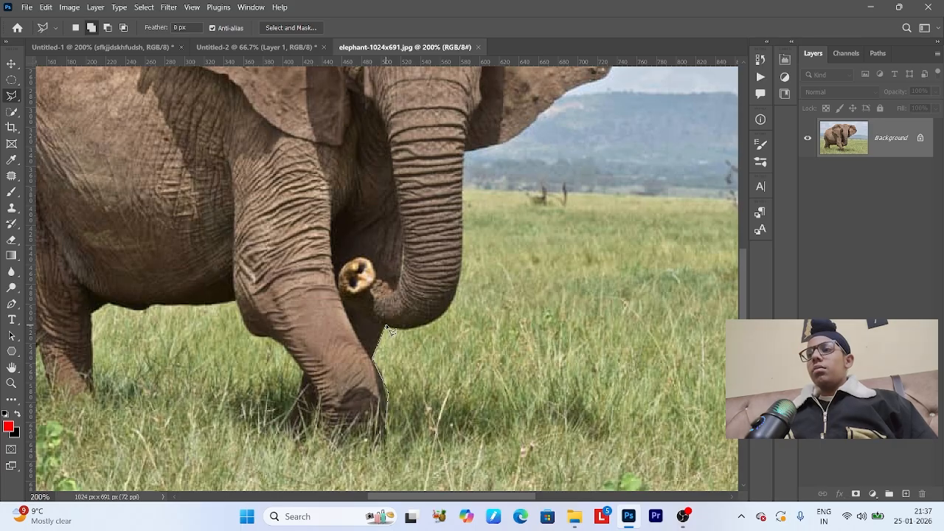
double_click(437, 335)
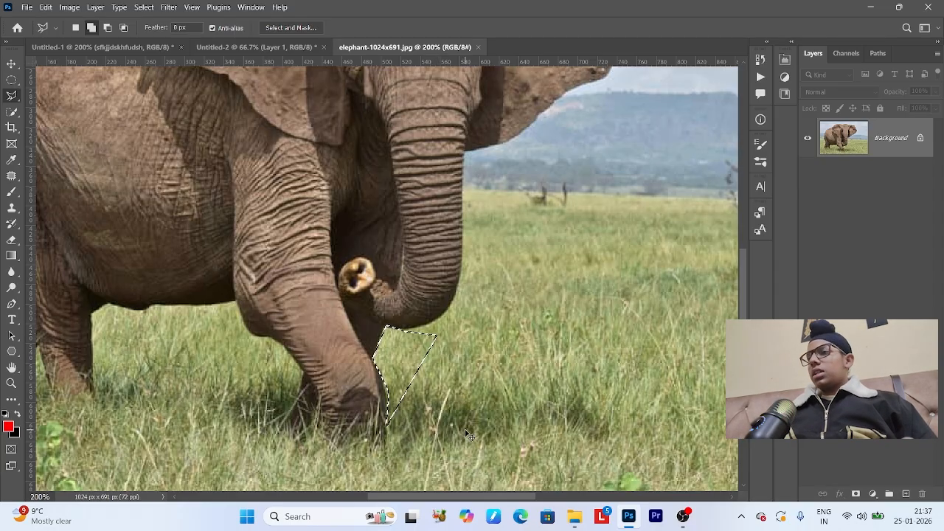
key(ctrl+d)
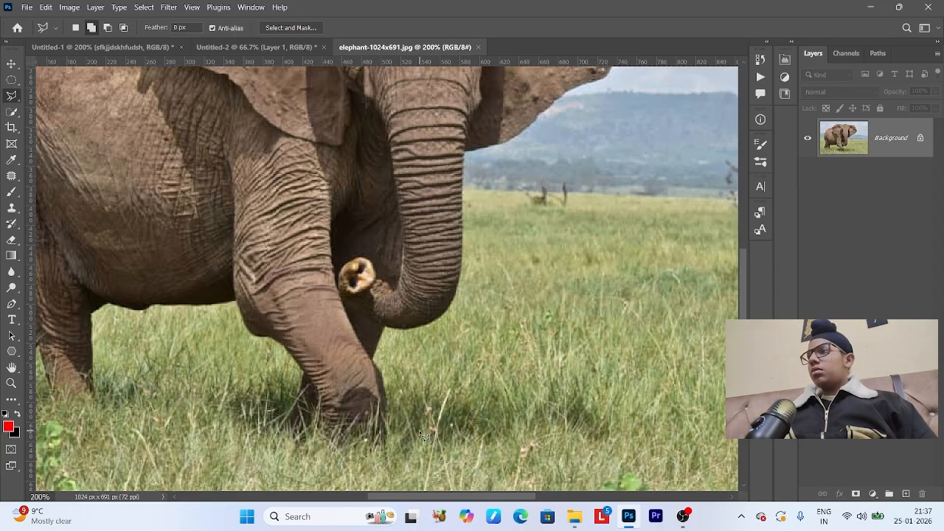
Trace the elephant's edge with the Magnetic Lasso tool from the front foot along the trunk and ear, and discard the outline.
right_click(12, 98)
click(45, 118)
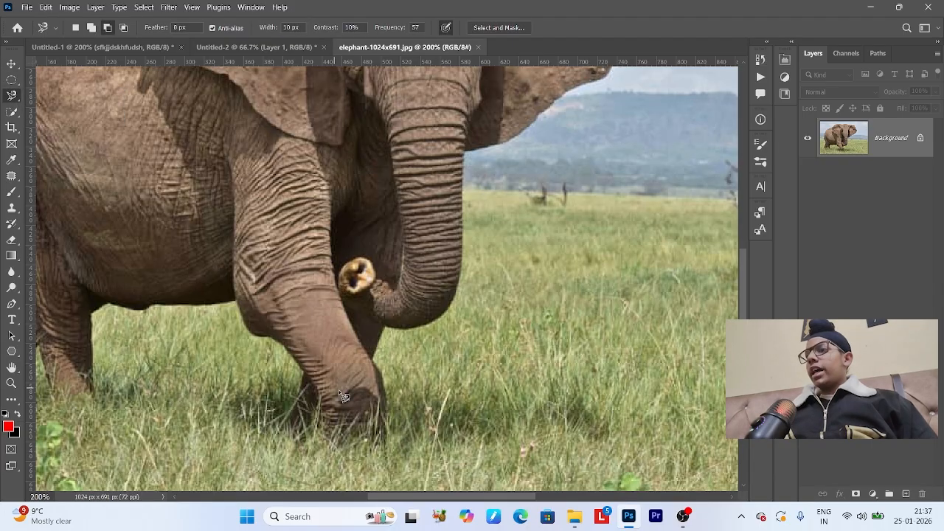
click(384, 427)
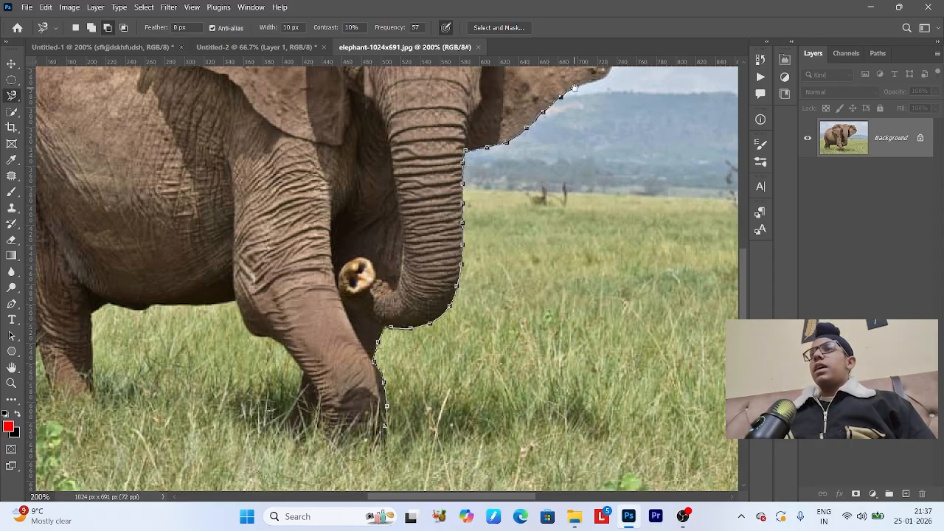
drag(575, 88, 391, 322)
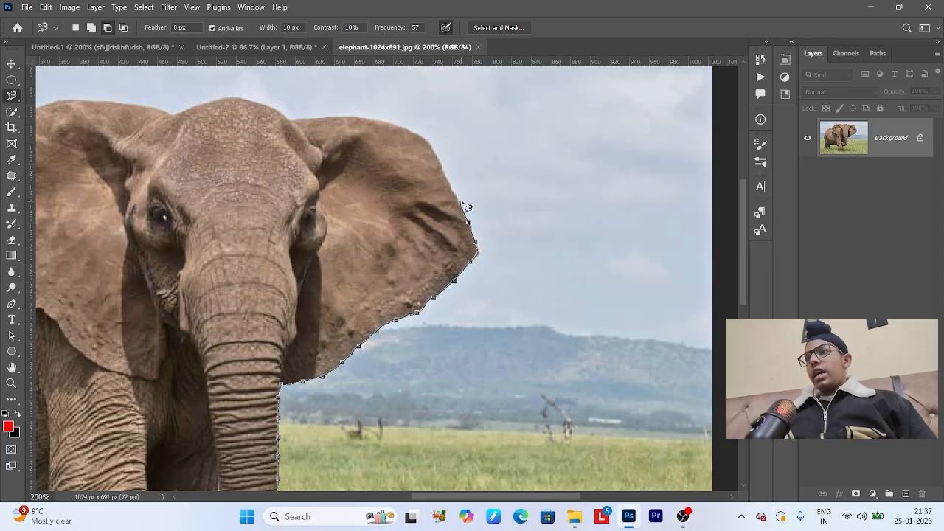
click(441, 154)
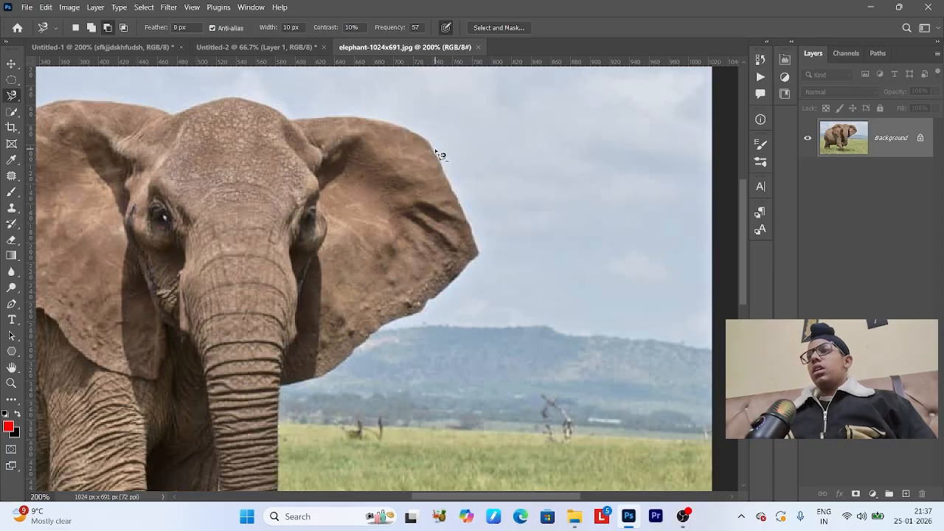
key(ctrl+d)
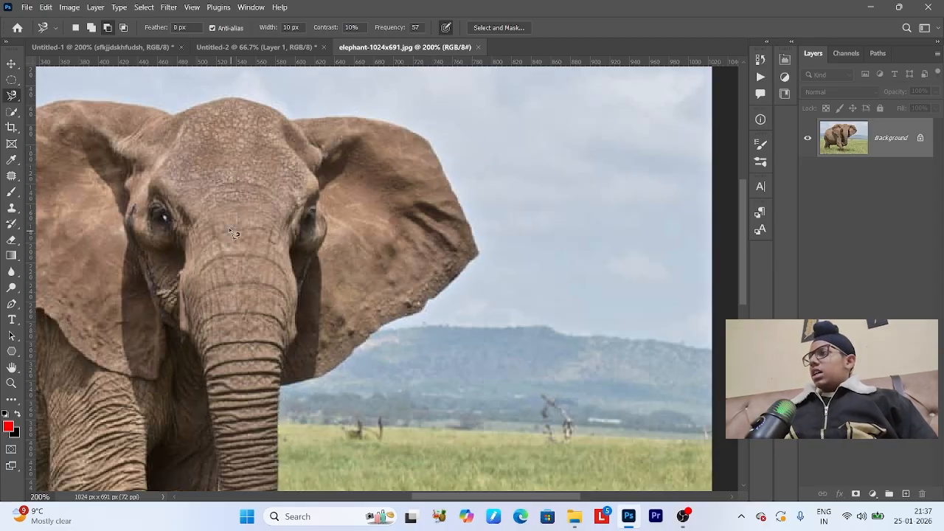
Select the whole elephant with the Object Selection tool, and deselect it.
click(18, 115)
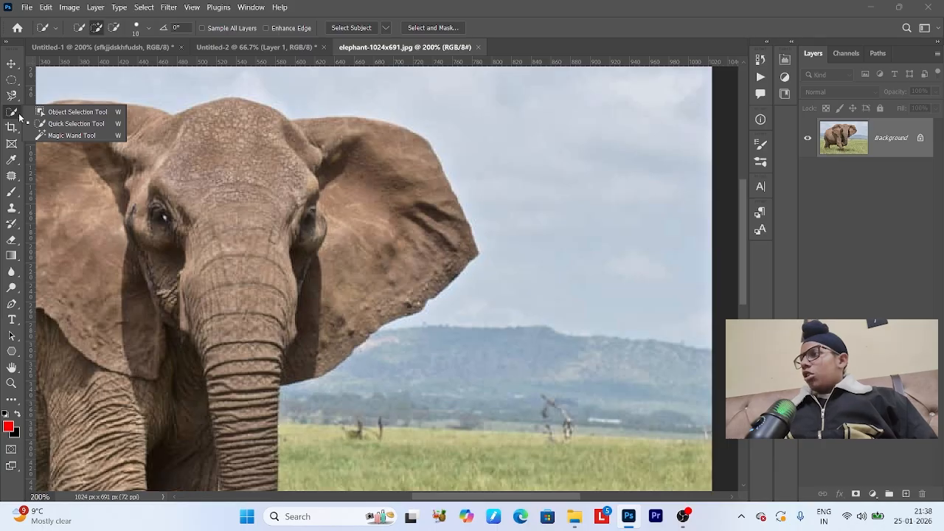
click(57, 112)
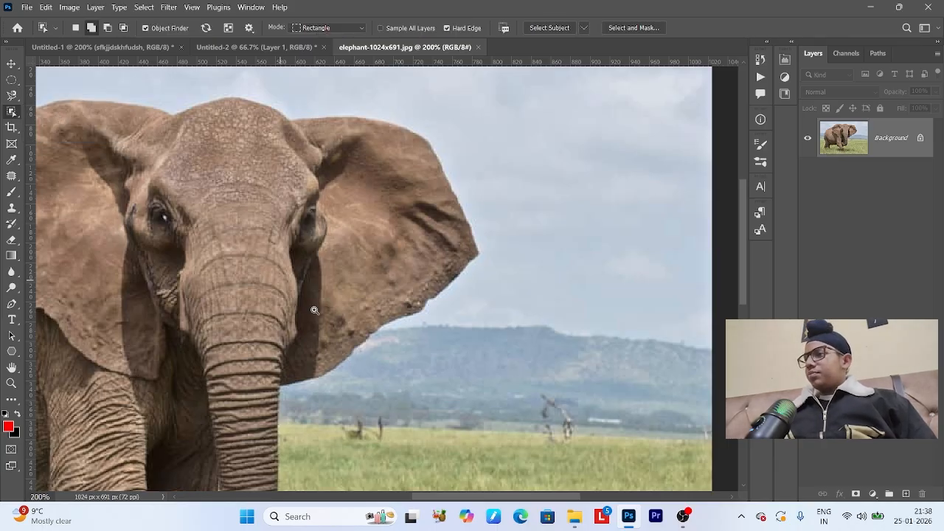
key(z)
drag(352, 328, 371, 318)
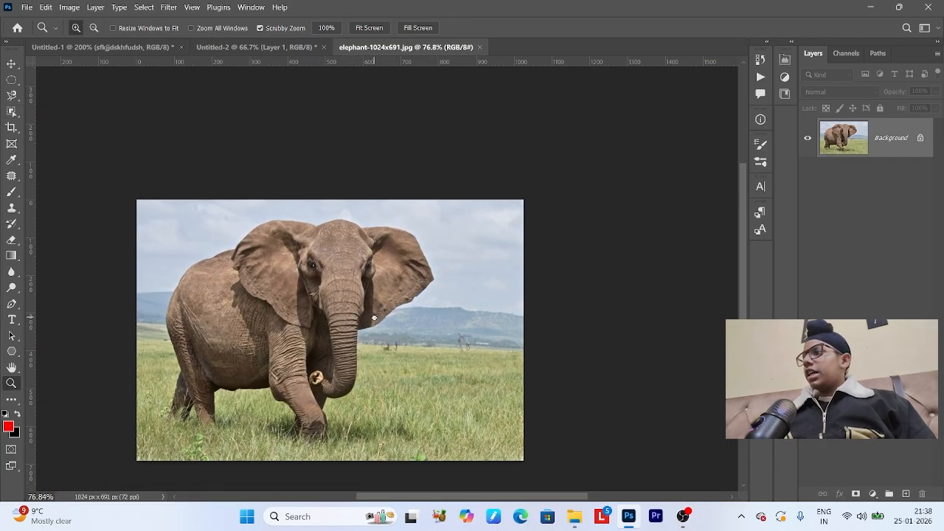
key(shift+w)
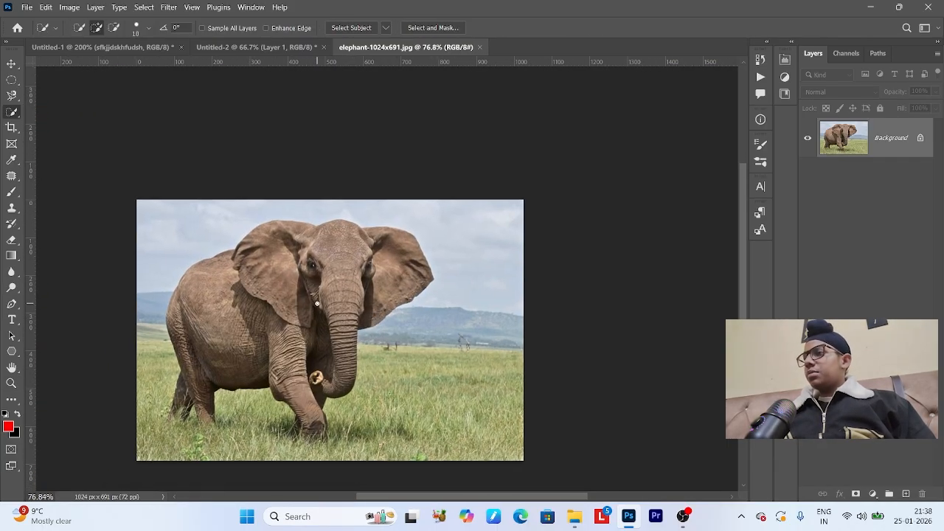
right_click(11, 113)
click(72, 112)
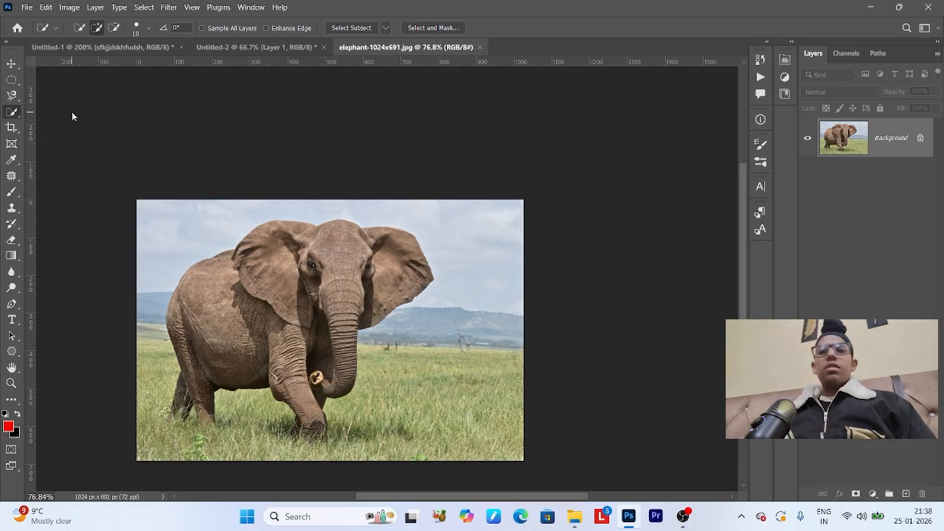
key(shift+w)
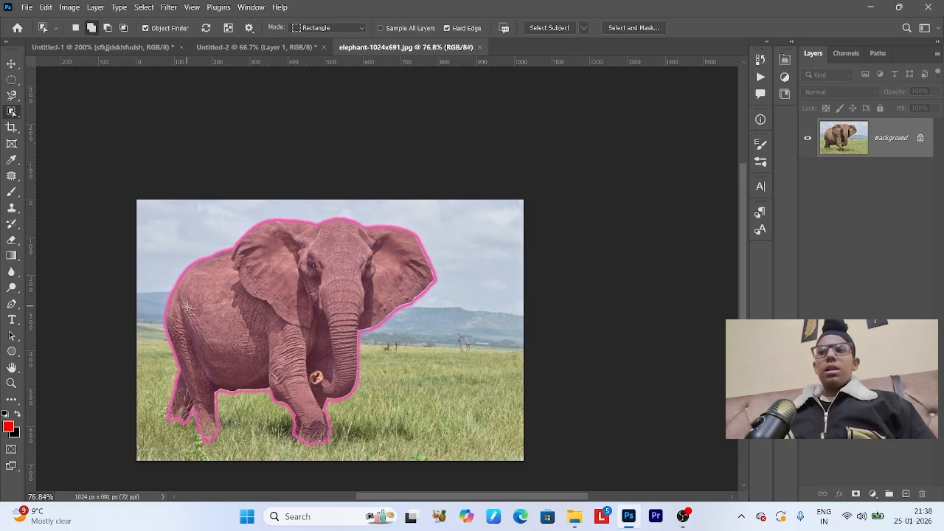
click(254, 283)
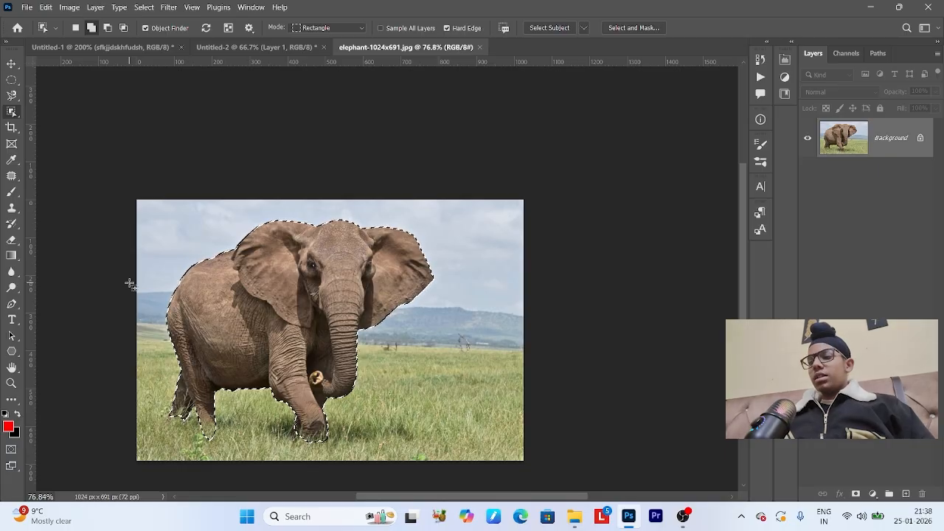
key(ctrl+d)
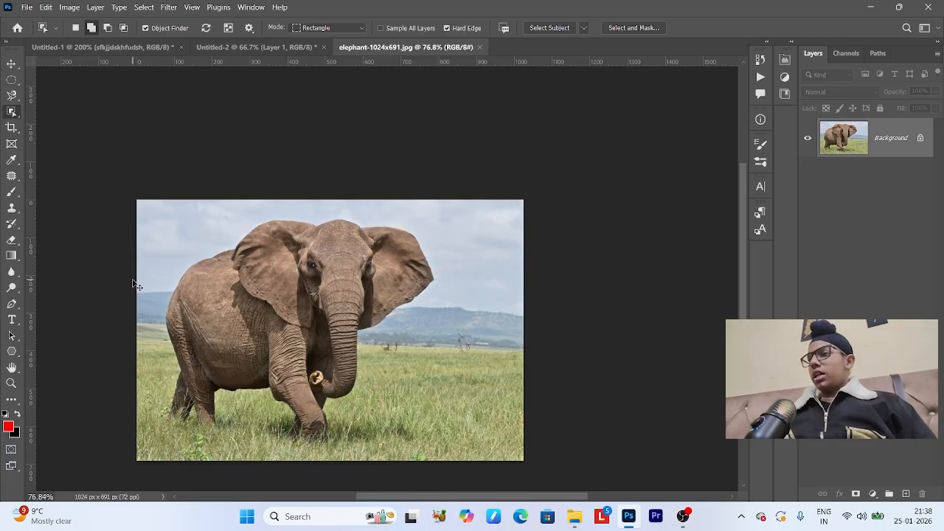
Select the elephant's body with the Quick Selection tool at brush size 35, and subtract the grass beside the trunk from the selection.
right_click(12, 111)
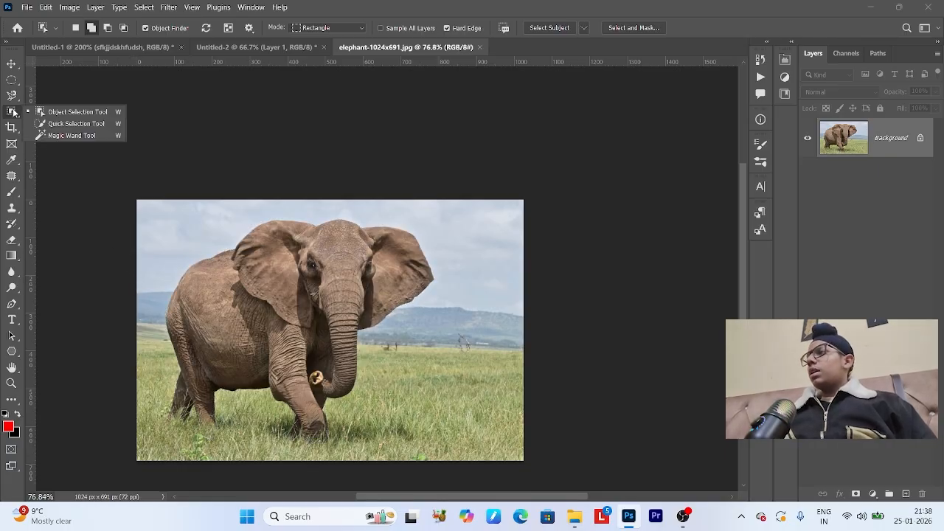
click(70, 123)
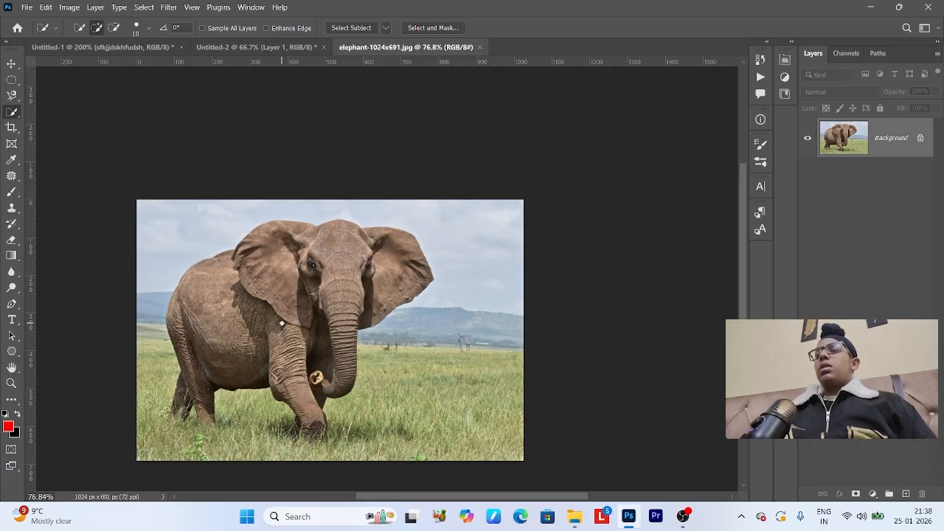
key(bracketright)
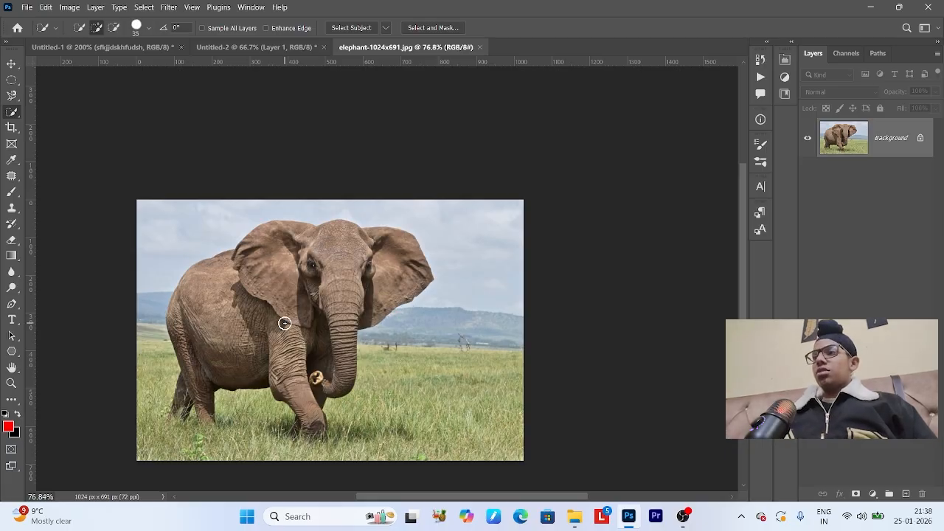
mouse_move(273, 312)
mouse_down()
mouse_move(226, 321)
mouse_move(187, 403)
mouse_move(237, 338)
mouse_move(259, 331)
mouse_move(280, 332)
mouse_move(304, 379)
mouse_move(366, 383)
mouse_up()
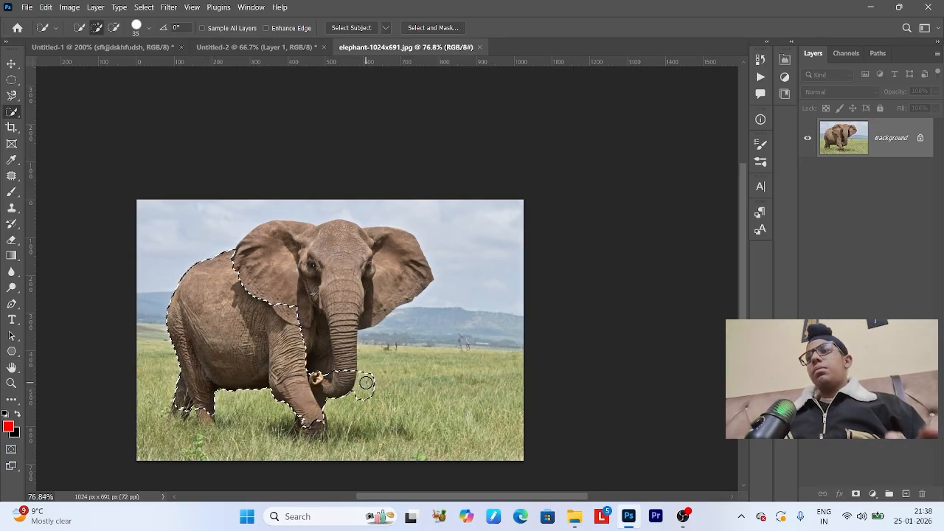
key(alt)
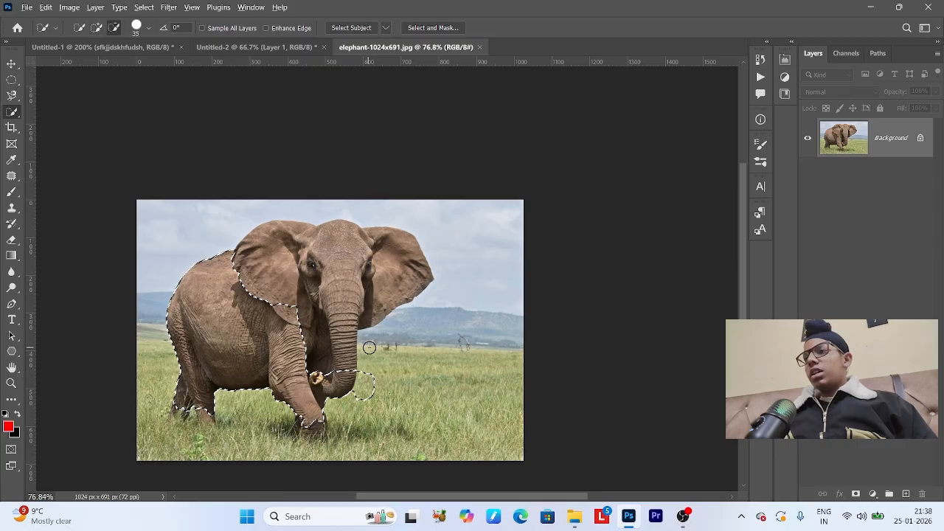
mouse_move(369, 347)
mouse_down()
mouse_move(358, 407)
mouse_move(367, 371)
mouse_move(362, 389)
mouse_up()
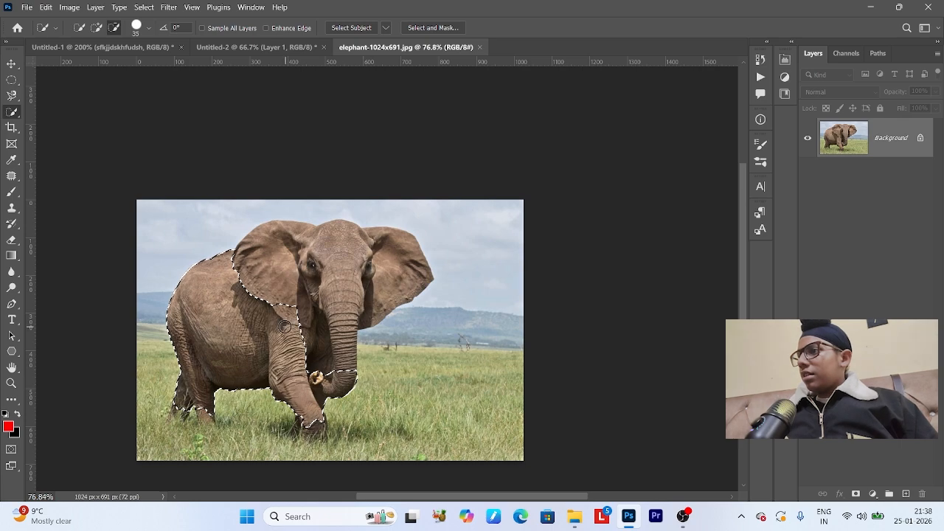
Extend the quick selection over the elephant's head, trunk and ears, undo the extension, and deselect.
mouse_move(285, 326)
mouse_down()
mouse_move(280, 338)
mouse_move(384, 286)
mouse_up()
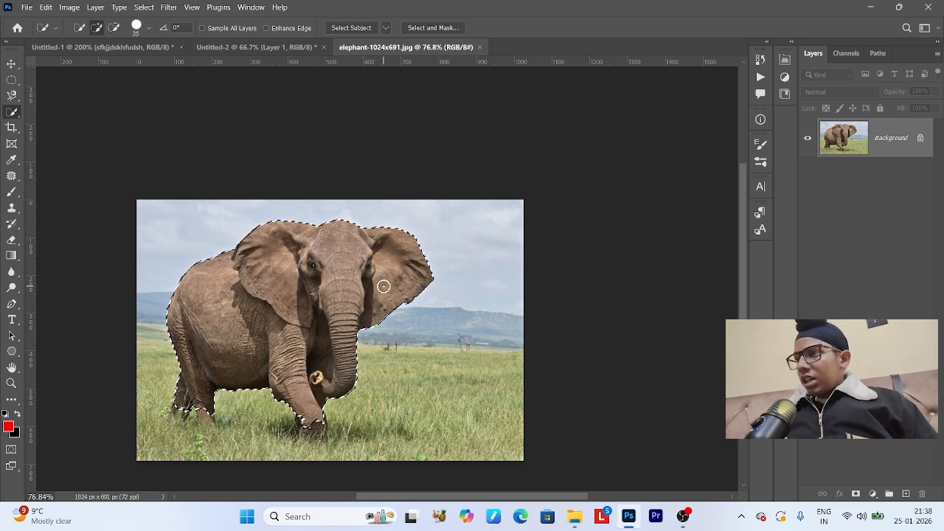
key(ctrl+z)
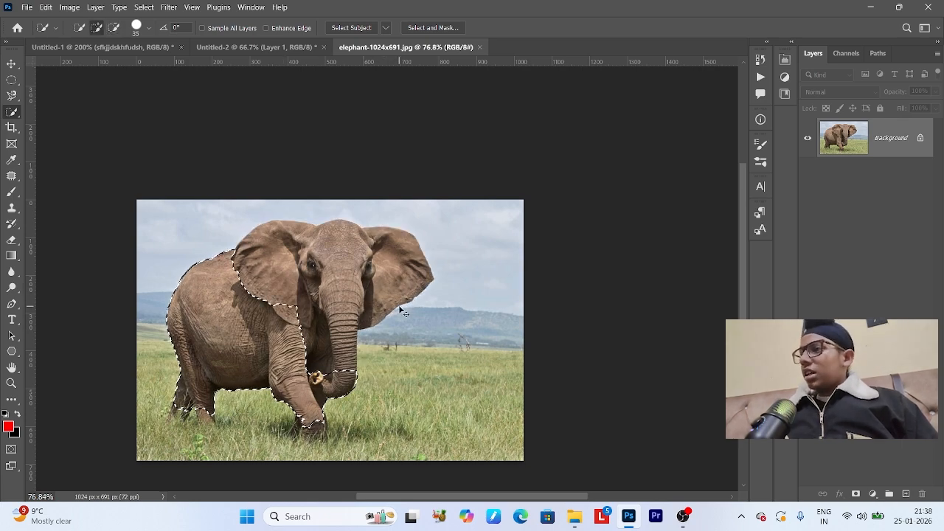
key(ctrl+d)
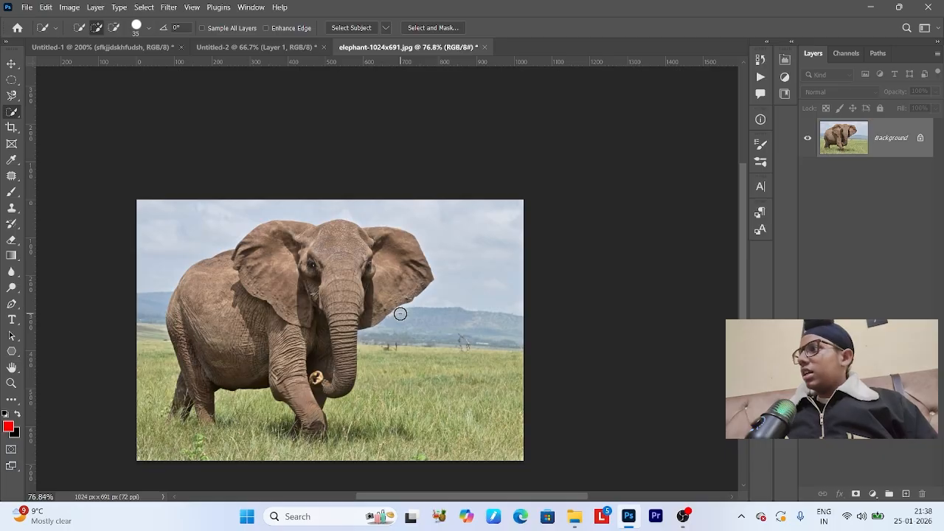
Activate the Magic Wand tool and open the 2025-12-14 WhatsApp image of Shin Chan from File Explorer's random folder as its own document in Photoshop.
right_click(15, 114)
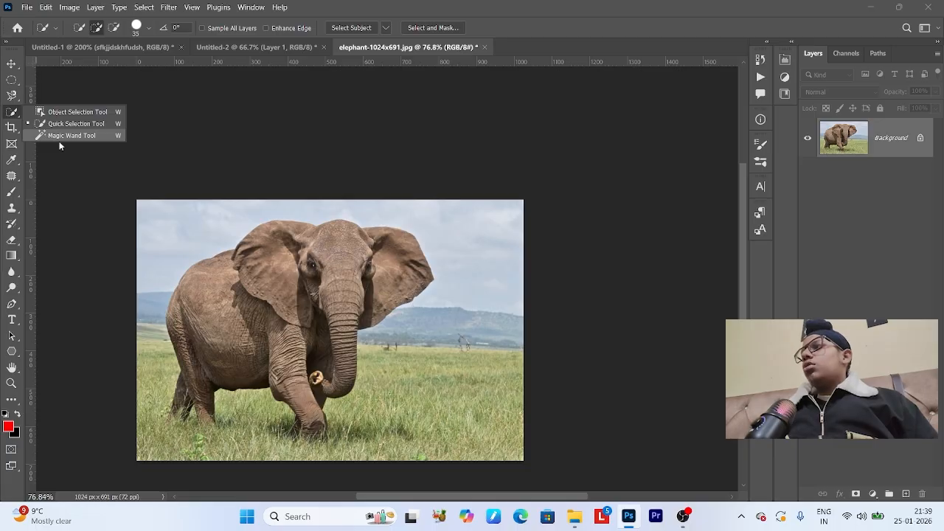
click(91, 137)
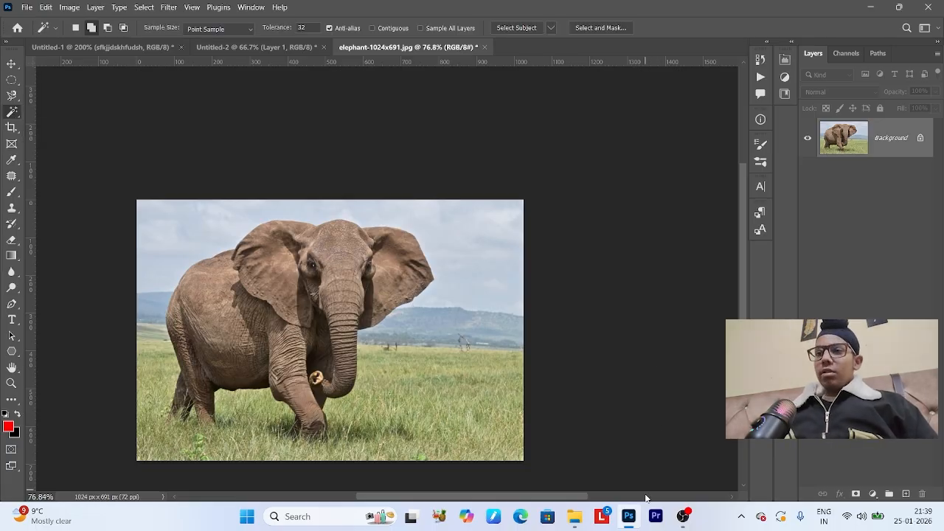
click(576, 517)
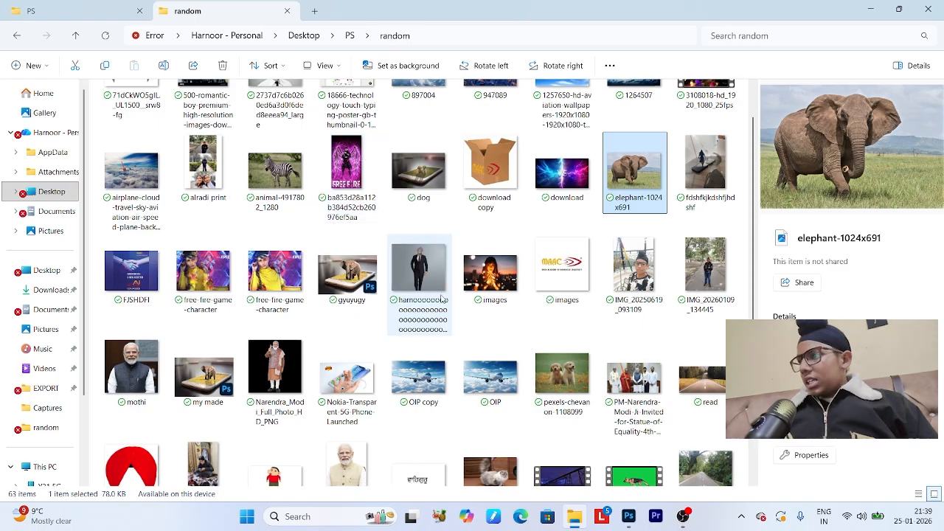
scroll(443, 299, down, 5)
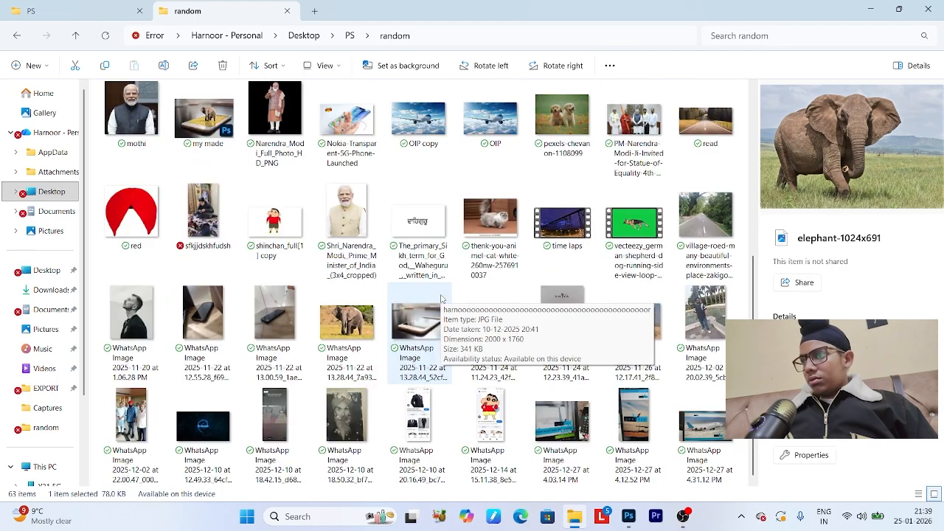
drag(492, 420, 543, 46)
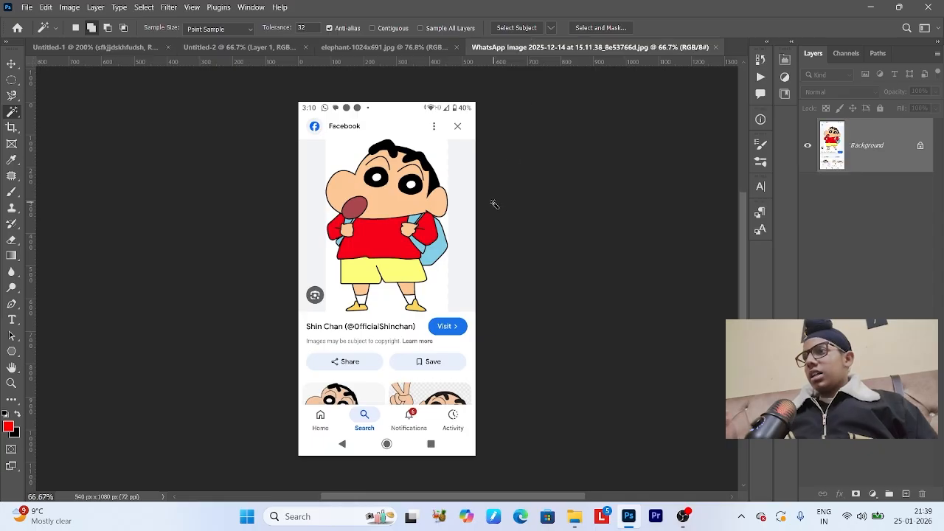
Select the white areas of the Shin Chan screenshot with the Magic Wand, and delete them from the unlocked background layer.
click(468, 247)
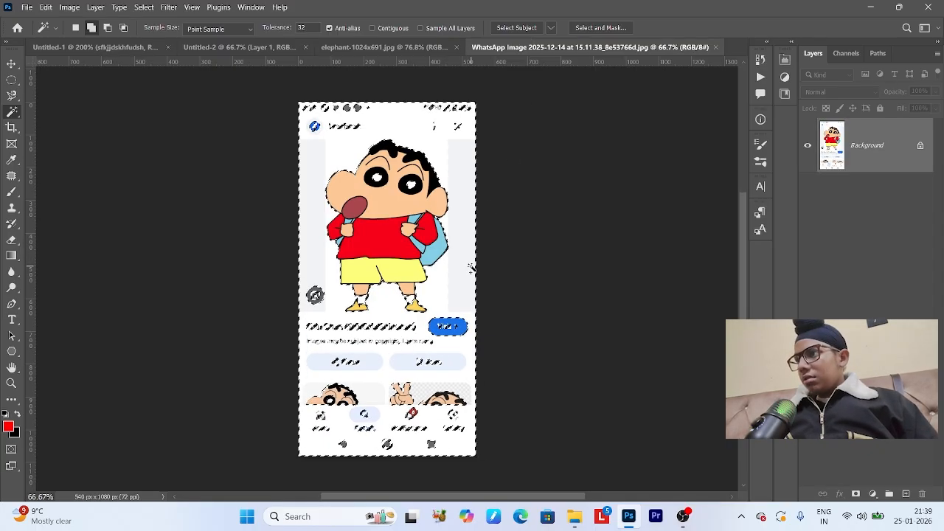
right_click(920, 149)
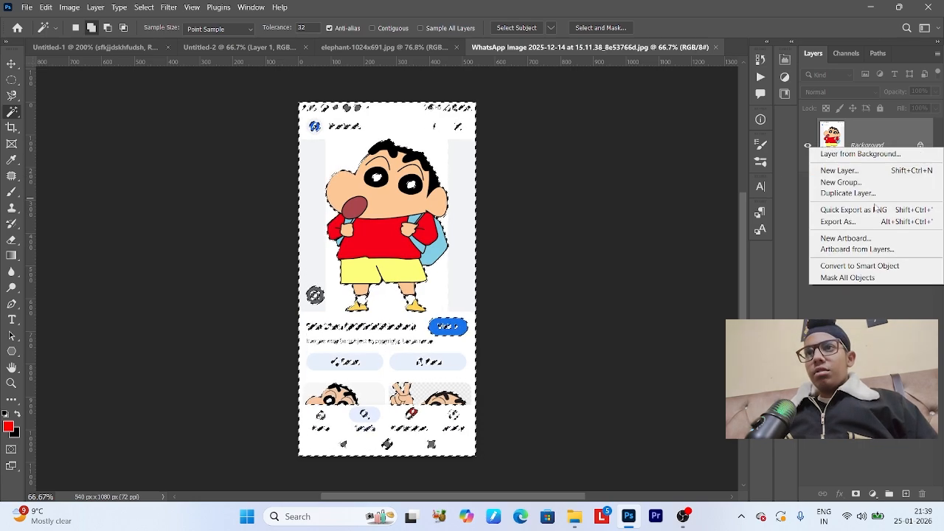
click(866, 314)
click(921, 148)
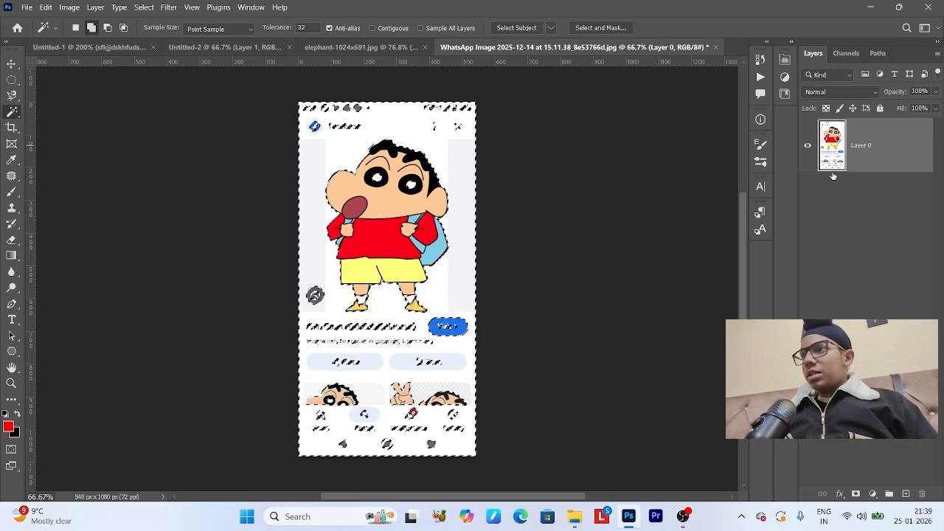
key(Delete)
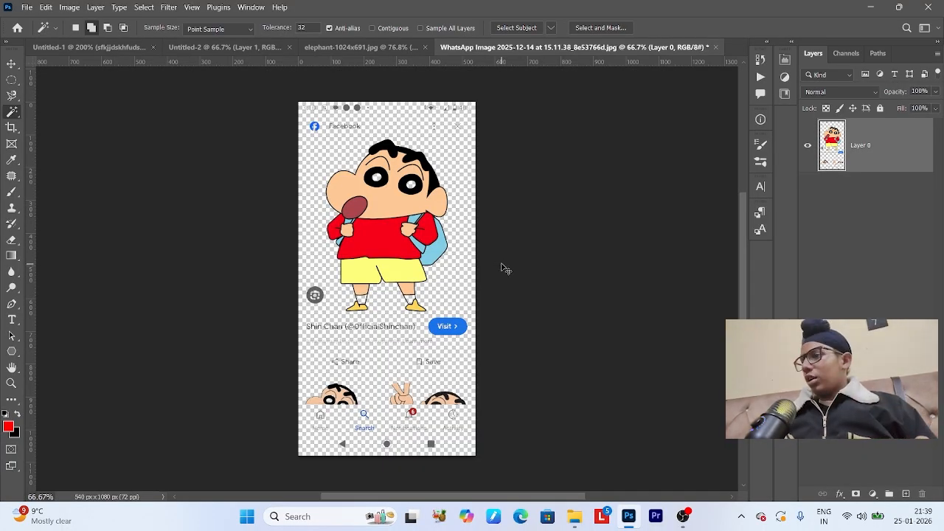
Undo the deletion of the white areas, the layer unlock and the Magic Wand selection.
key(ctrl+z)
key(ctrl+z)
key(ctrl+z)
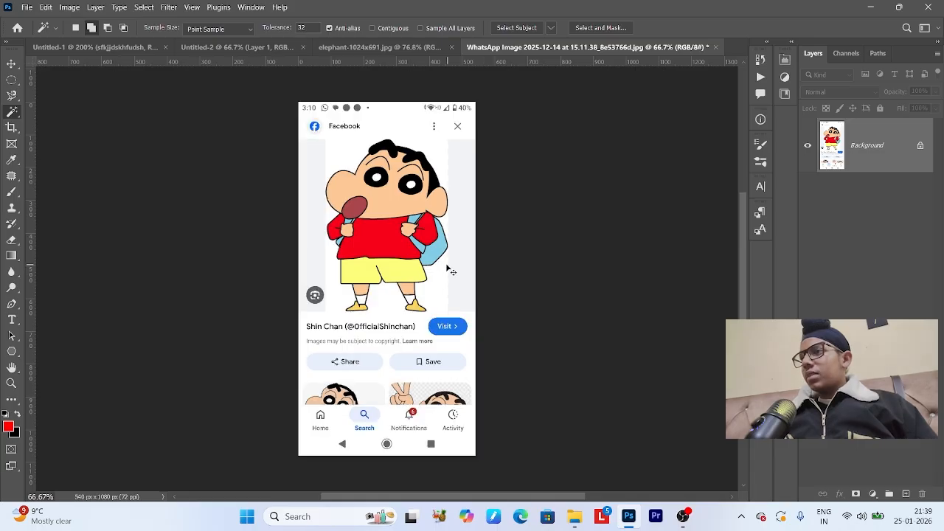
Delete the cartoon's red shirt from the unlocked layer using a Magic Wand selection, then undo the changes and deselect.
click(381, 243)
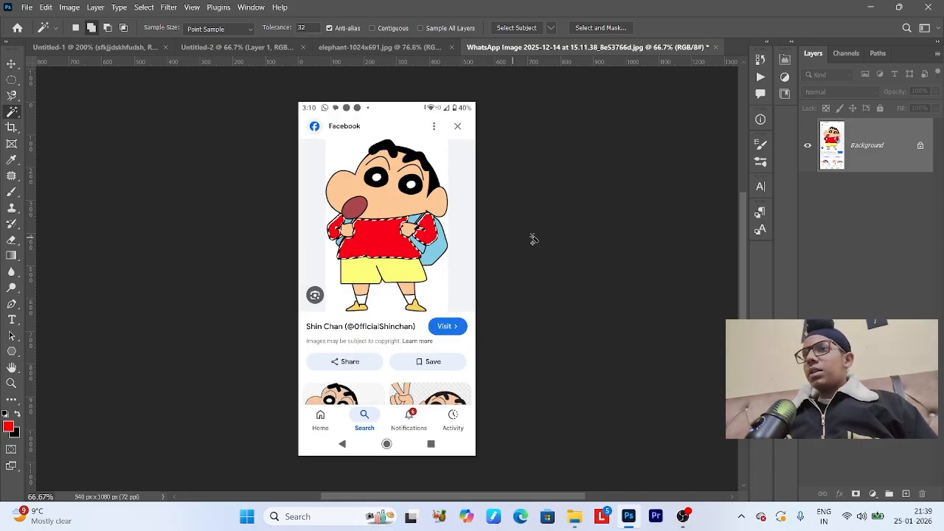
click(921, 147)
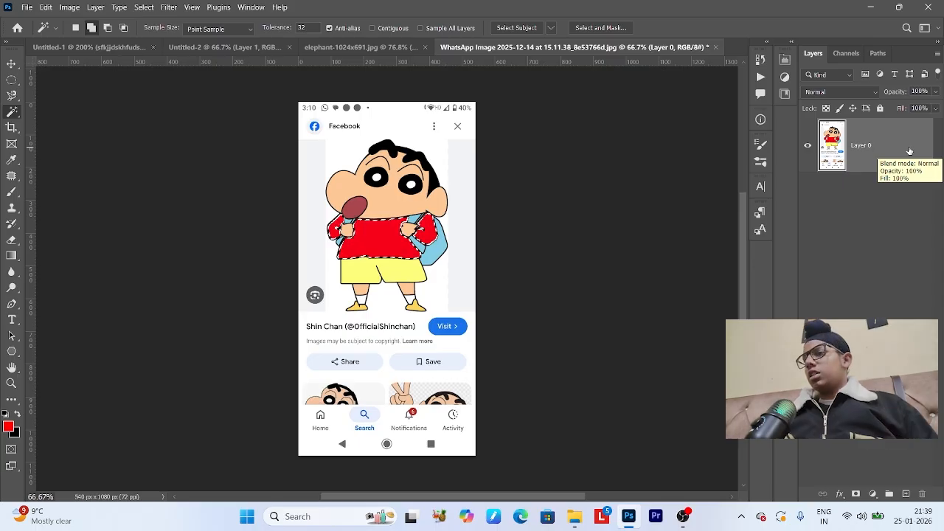
key(Delete)
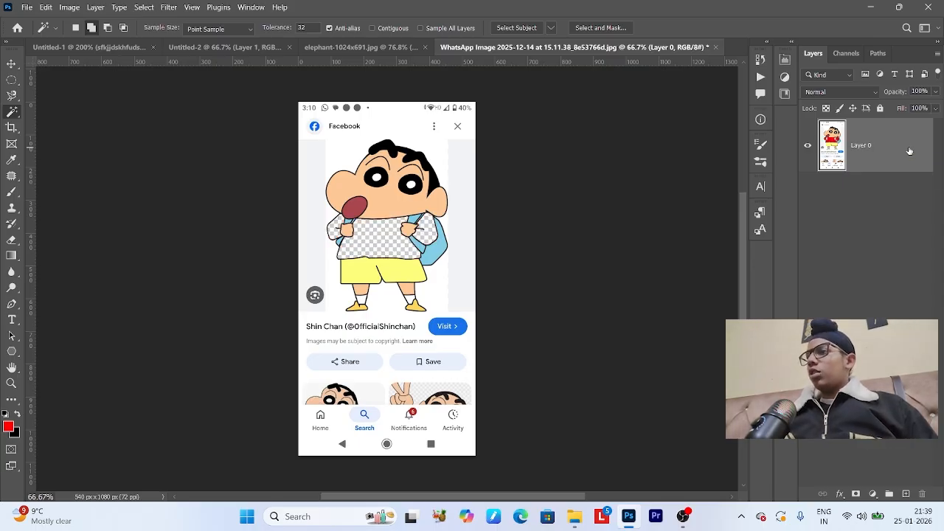
key(ctrl+z)
key(ctrl+z)
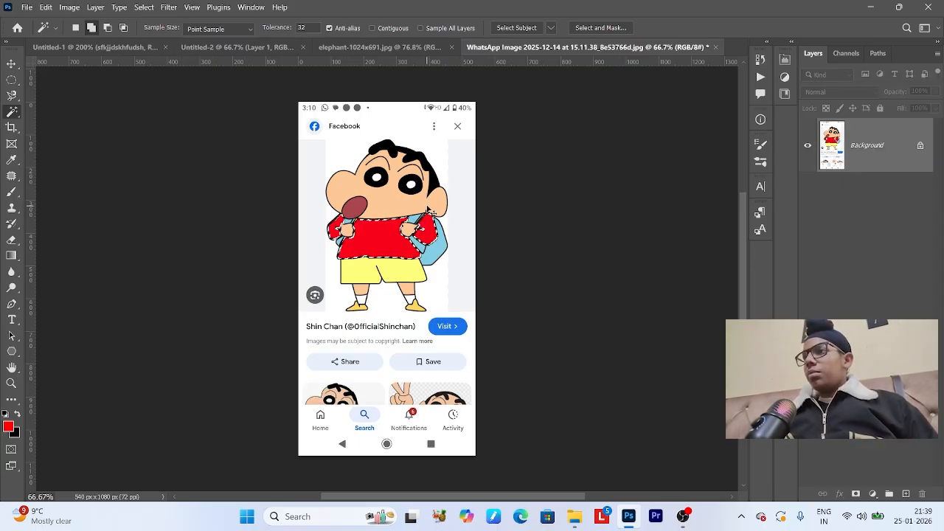
key(ctrl+d)
Delete the cartoon's skin-coloured areas from the unlocked layer using a Magic Wand selection, and undo the changes.
click(402, 198)
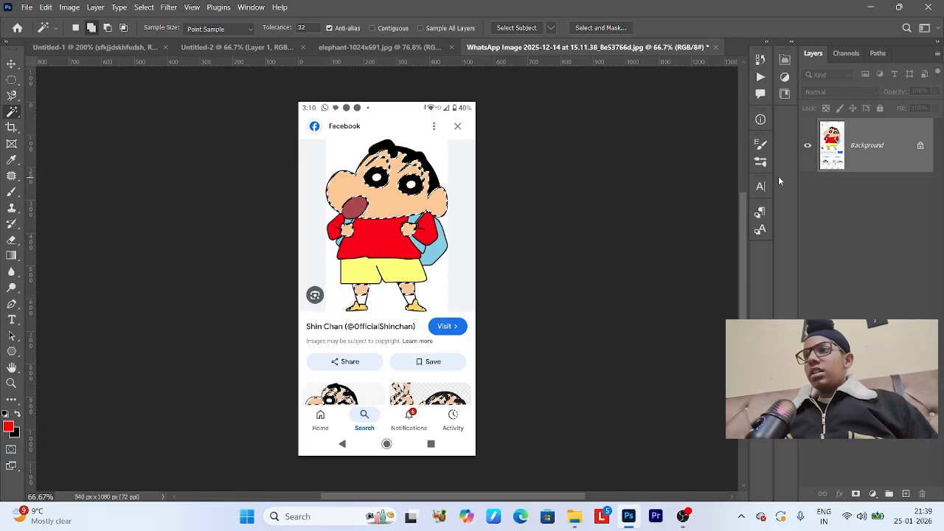
click(922, 147)
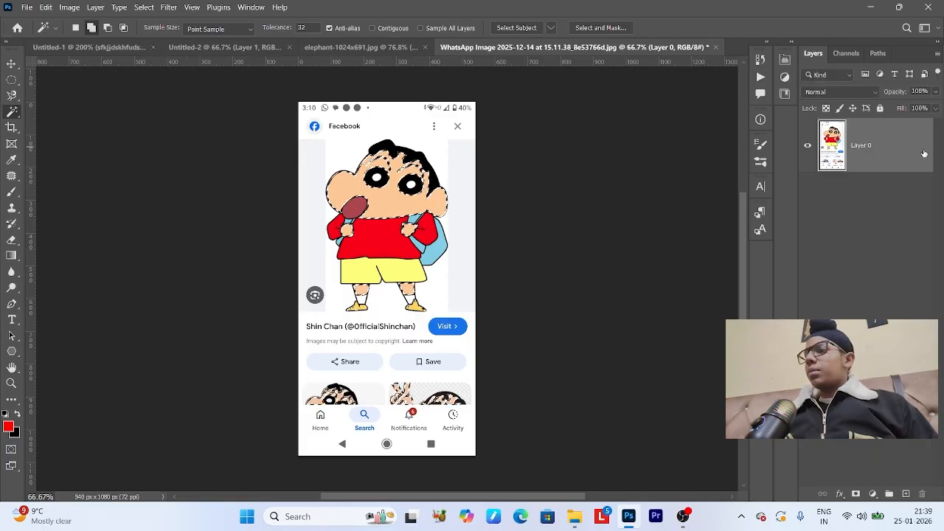
key(ctrl+z)
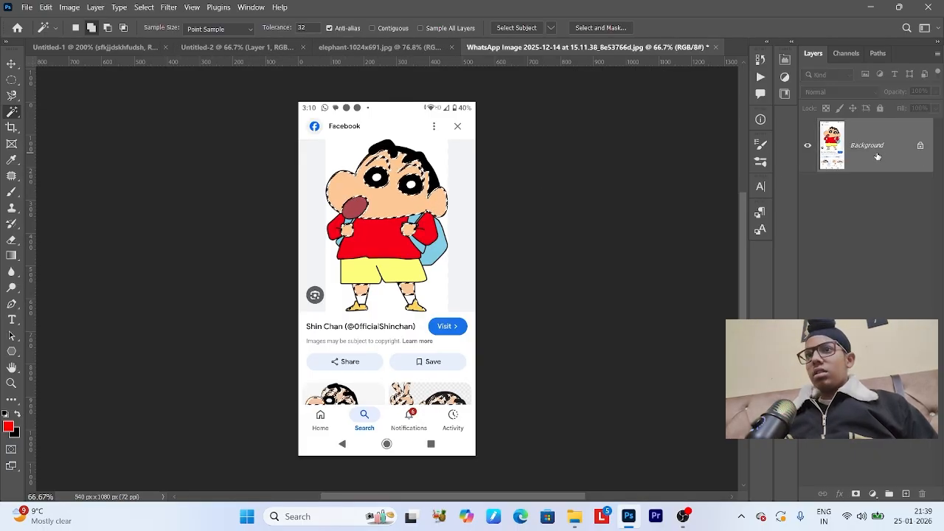
click(919, 145)
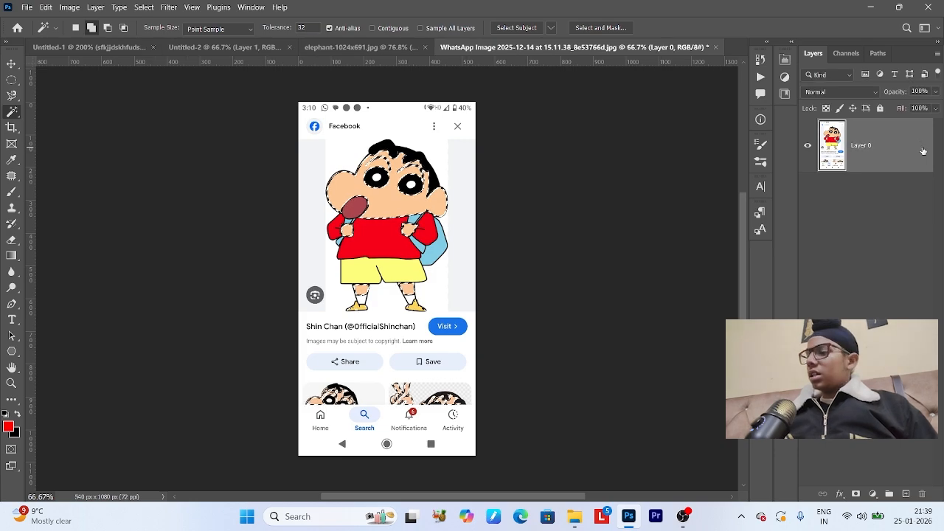
key(Delete)
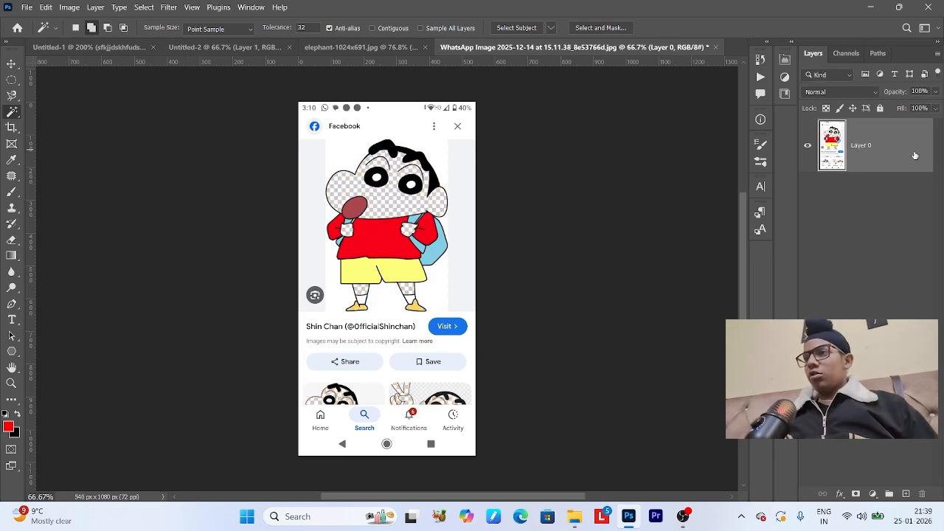
key(ctrl+z)
key(ctrl+z)
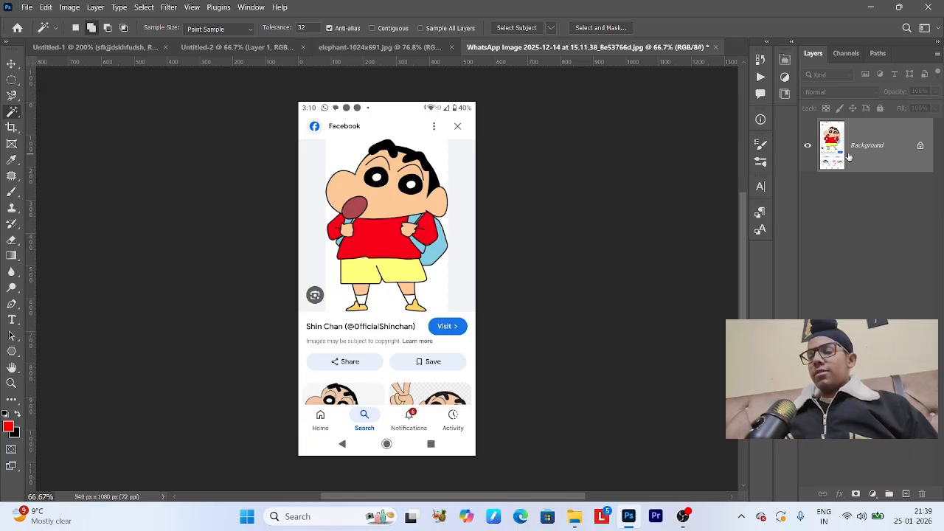
Trim the Crop tool's frame to exclude the phone status bar and Facebook header above, and everything from the Share and Save row down.
click(12, 131)
right_click(12, 131)
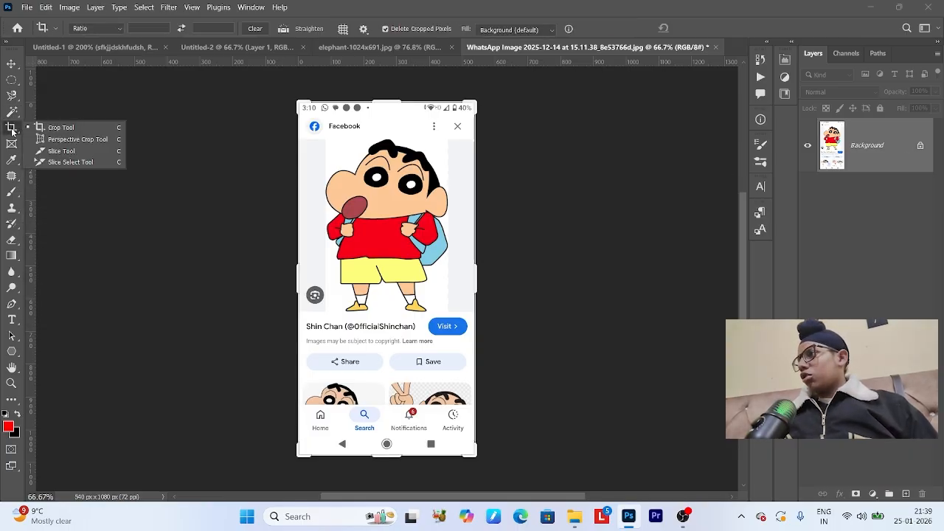
click(74, 131)
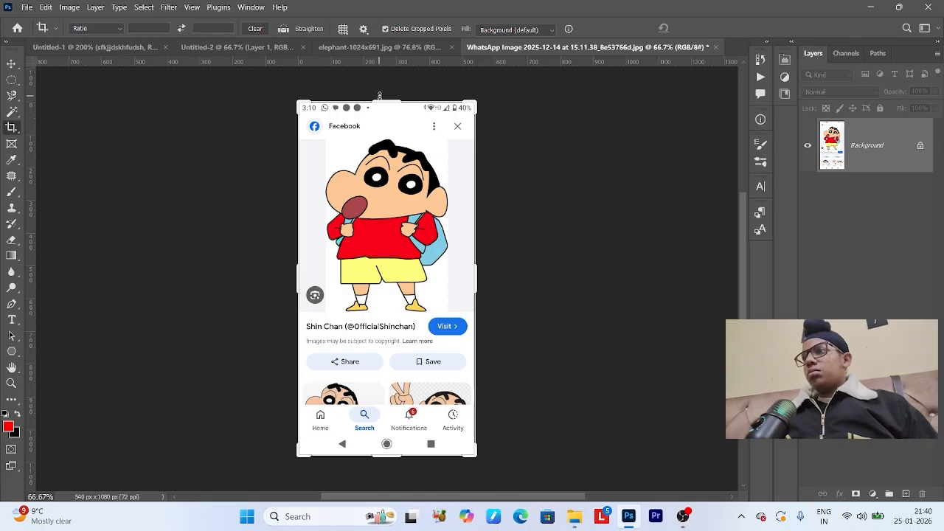
drag(380, 96, 383, 118)
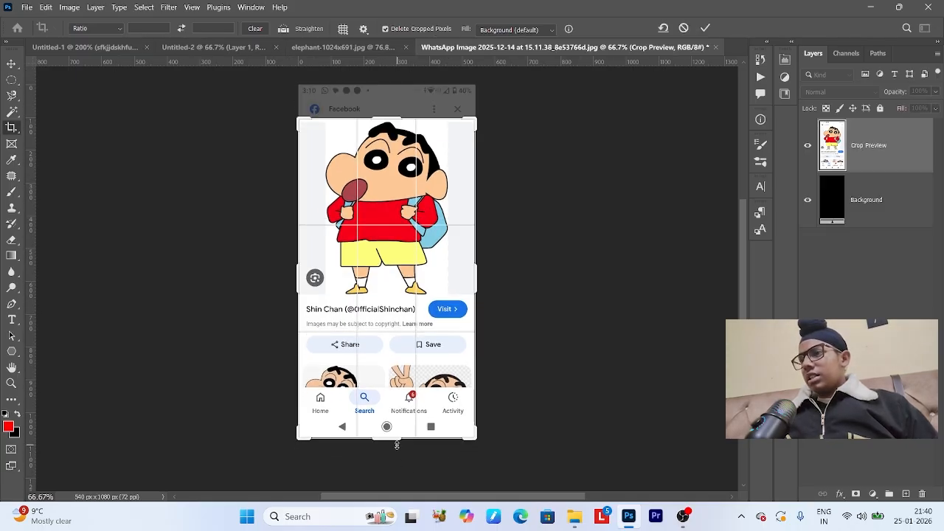
drag(397, 444, 391, 391)
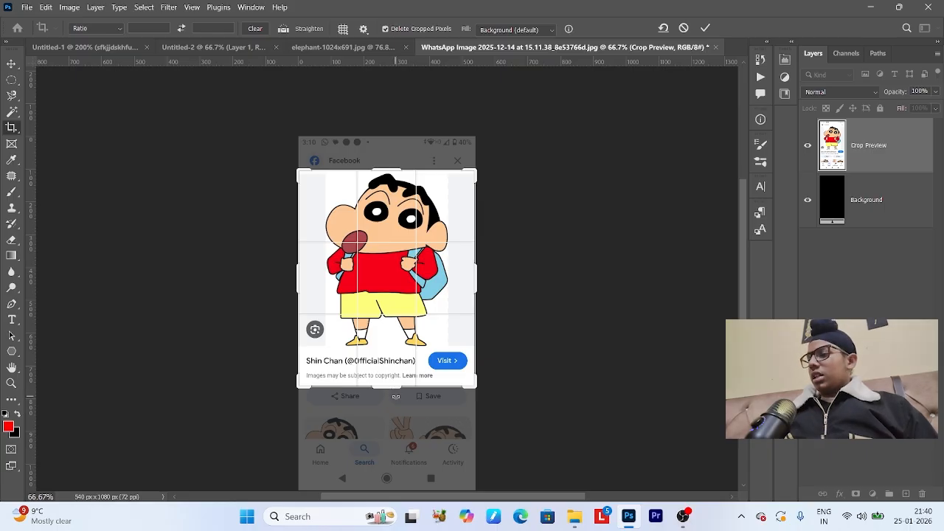
Try undoing and redoing the crop frame changes, and extend the frame's lower edge downward before undoing that adjustment.
key(ctrl+z)
key(ctrl+z)
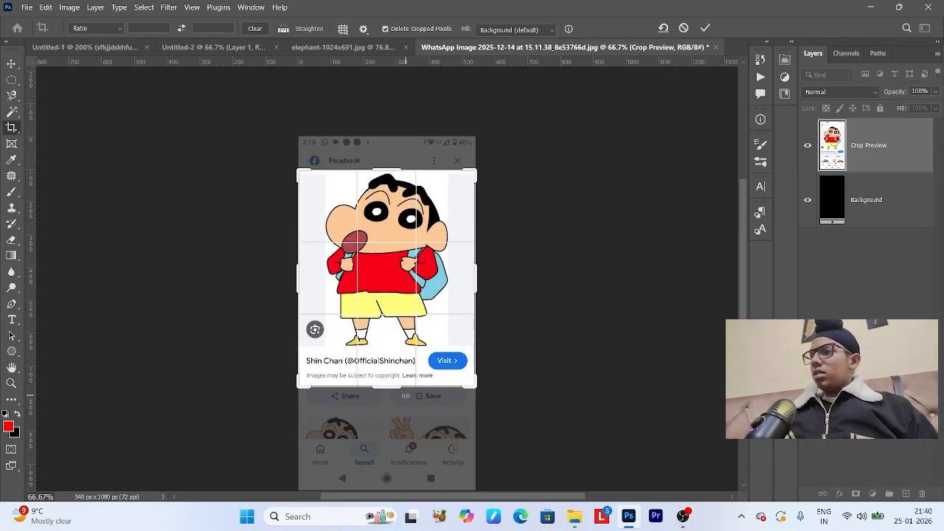
key(ctrl+z)
key(ctrl+shift+z)
drag(378, 391, 387, 433)
key(ctrl+z)
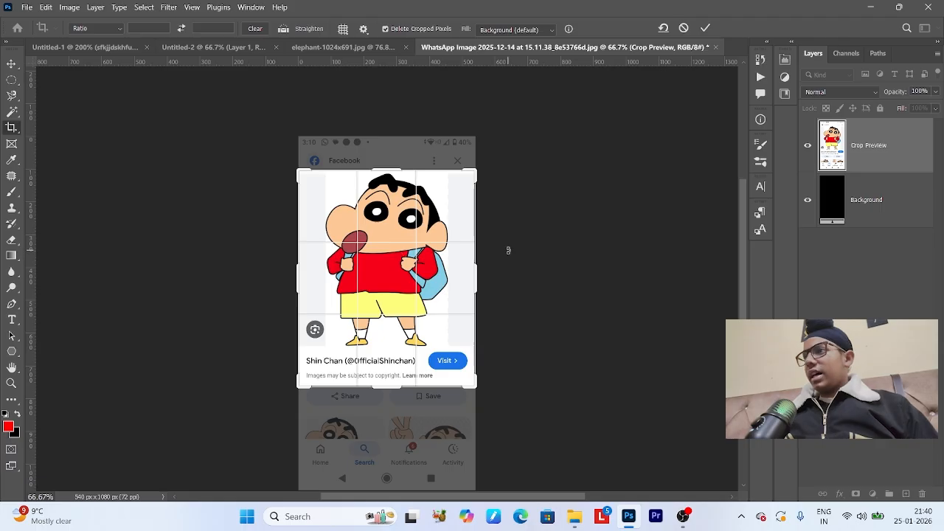
Apply the crop to the cartoon image.
key(Return)
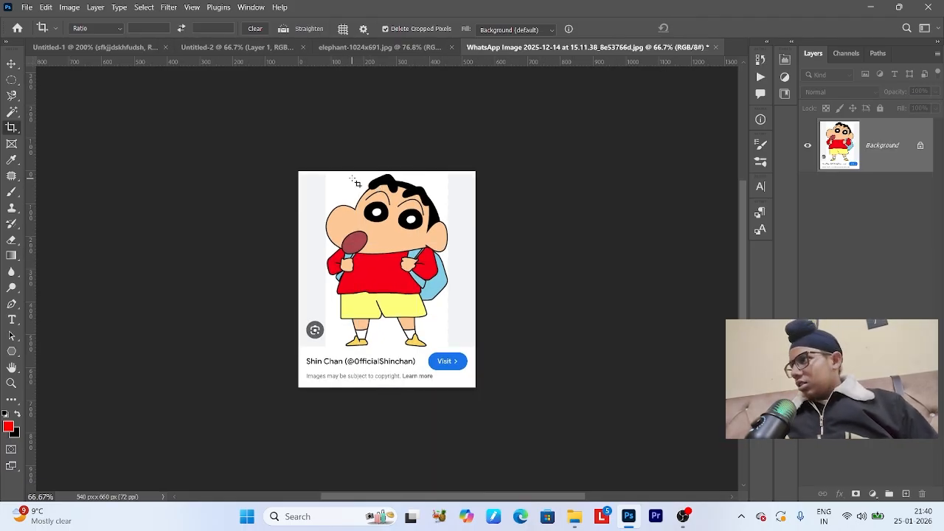
Draw a slice across the cartoon's head and upper body with the Slice Tool, and undo it.
right_click(18, 135)
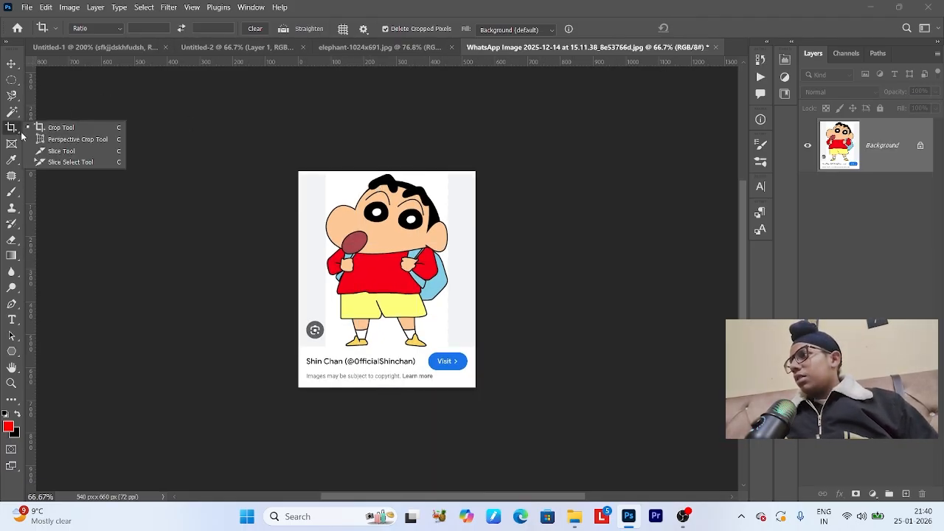
click(92, 157)
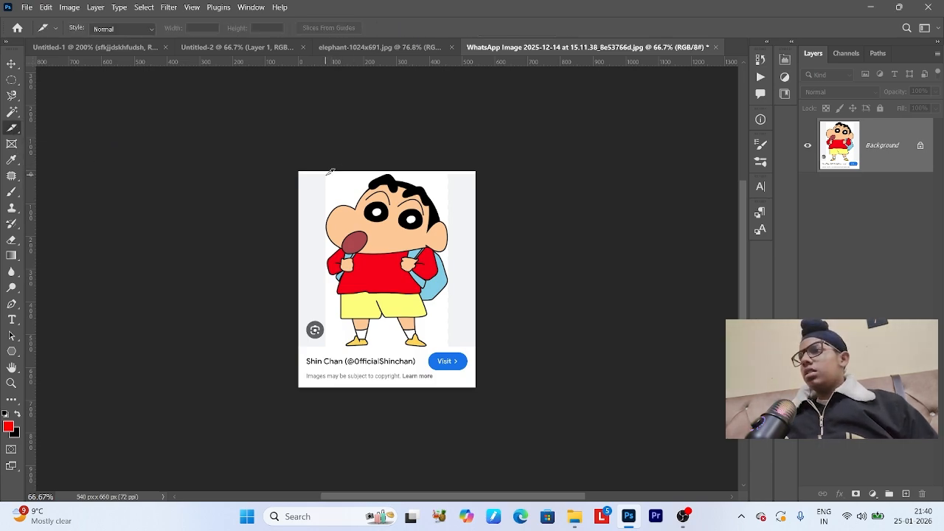
drag(330, 171, 429, 276)
key(ctrl+z)
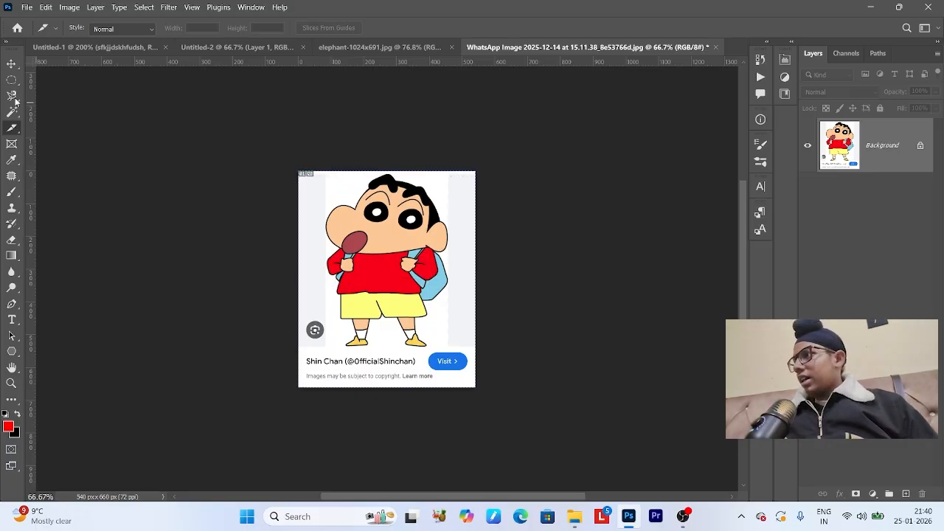
Select the slice covering the whole cartoon image using the Slice Select Tool.
right_click(12, 127)
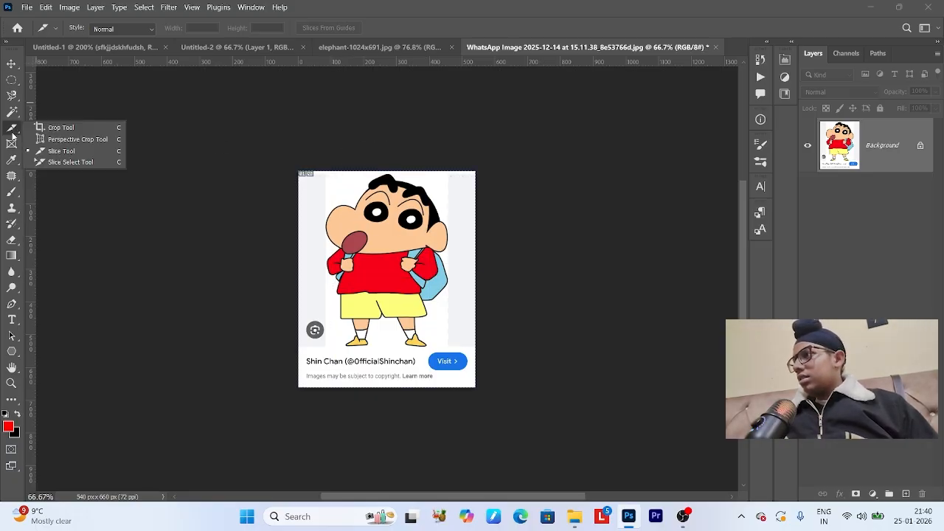
click(70, 161)
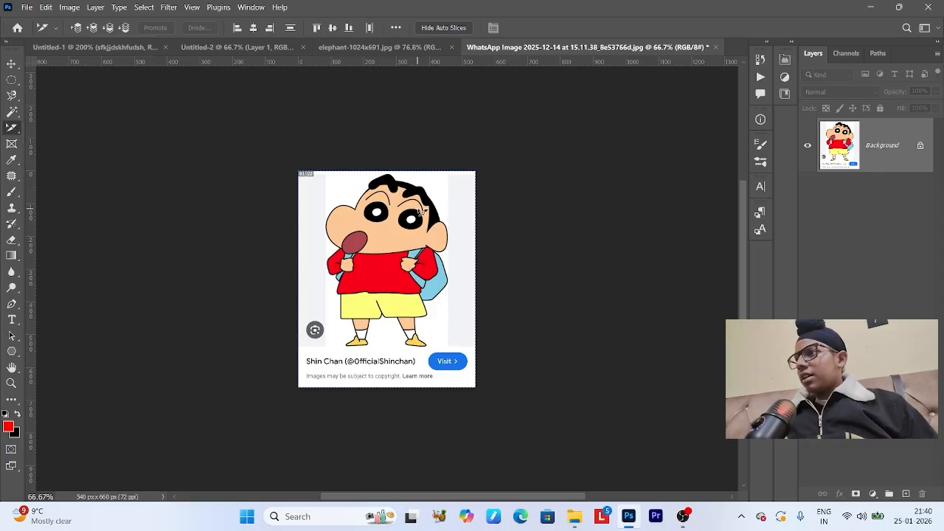
click(333, 177)
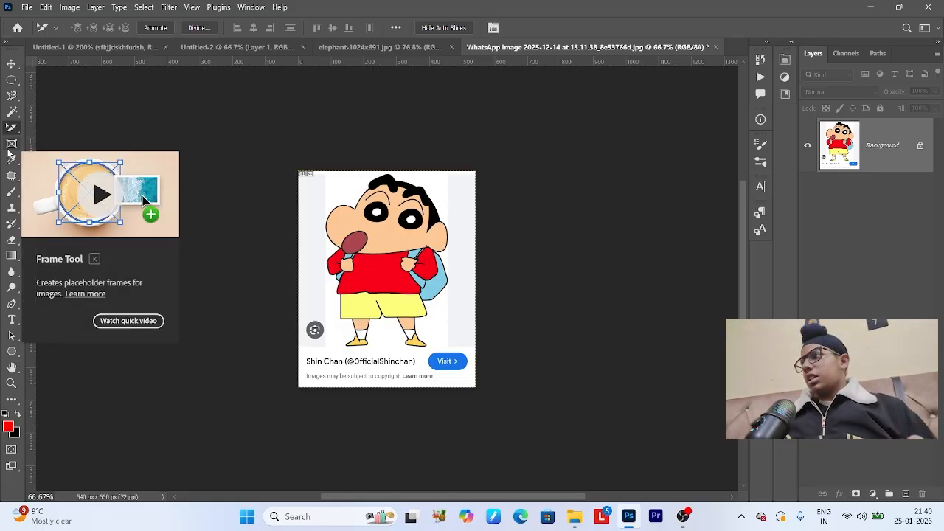
Activate the Frame Tool briefly, and switch to the Eyedropper Tool.
click(11, 146)
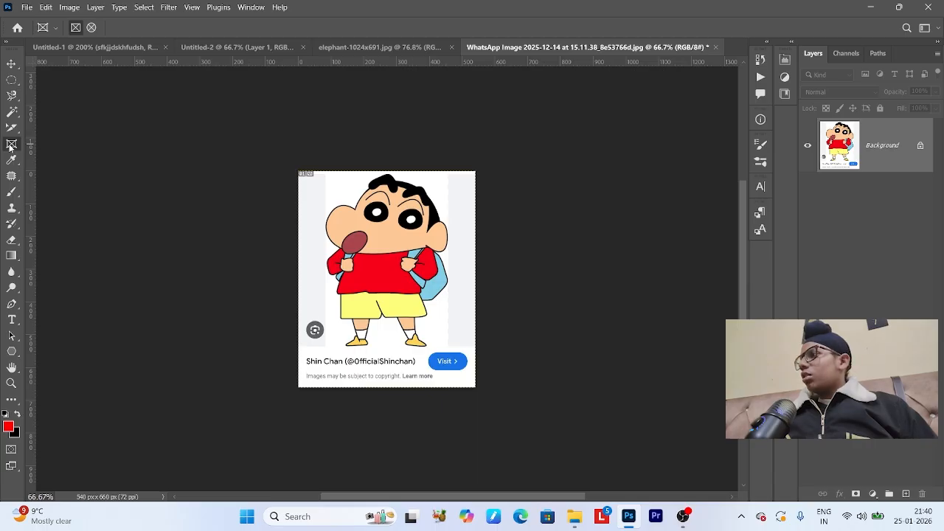
click(11, 159)
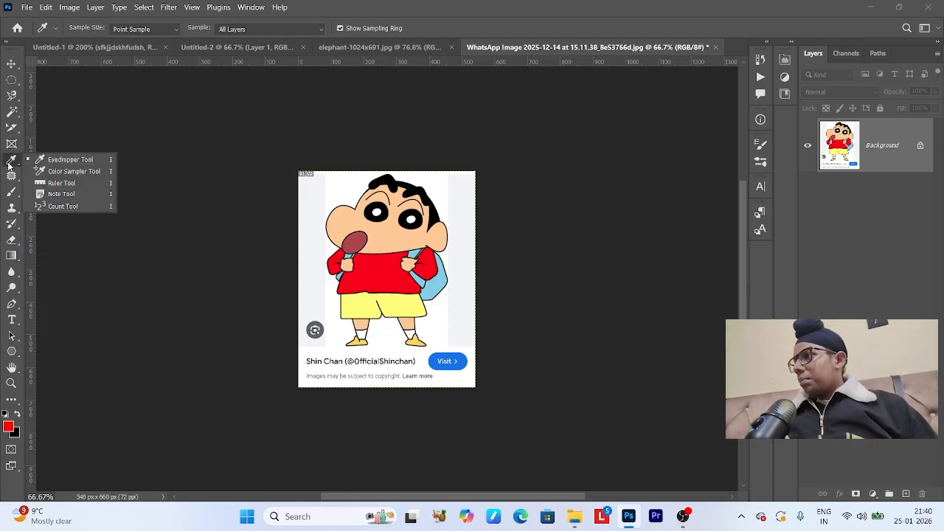
click(46, 160)
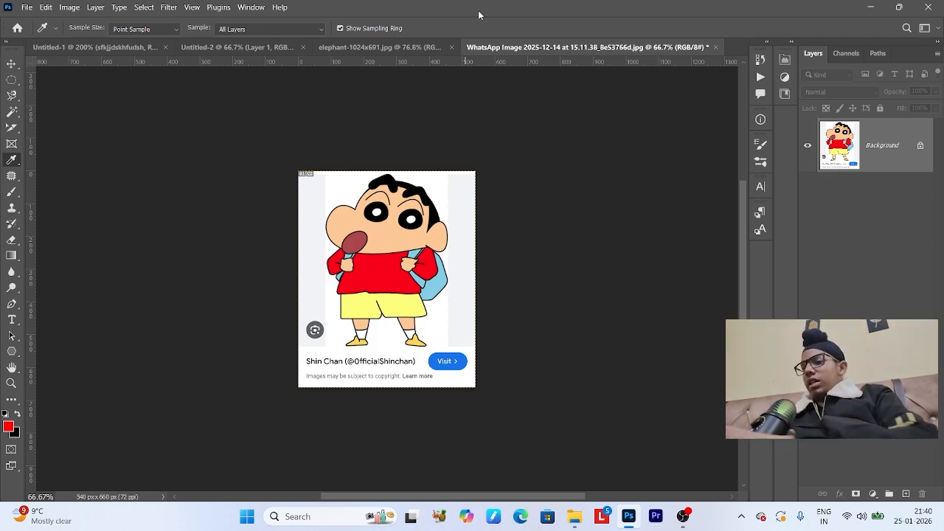
Create a white 540 x 1080 px document at 72 ppi and fill it with the foreground colour 783b3b.
key(ctrl+n)
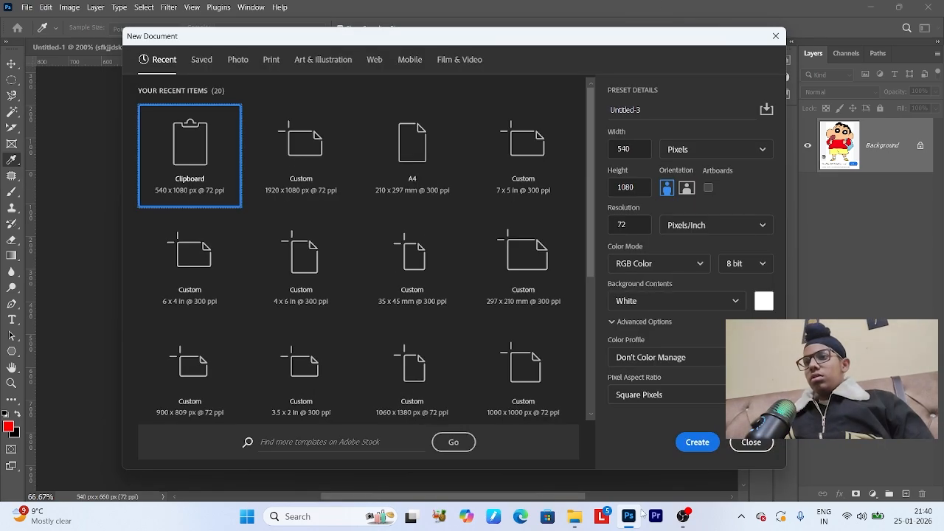
click(710, 443)
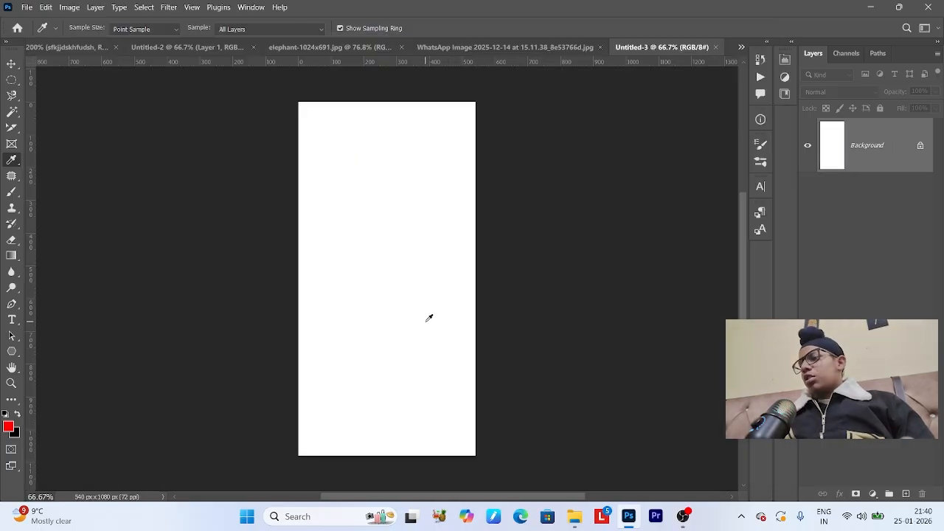
click(8, 427)
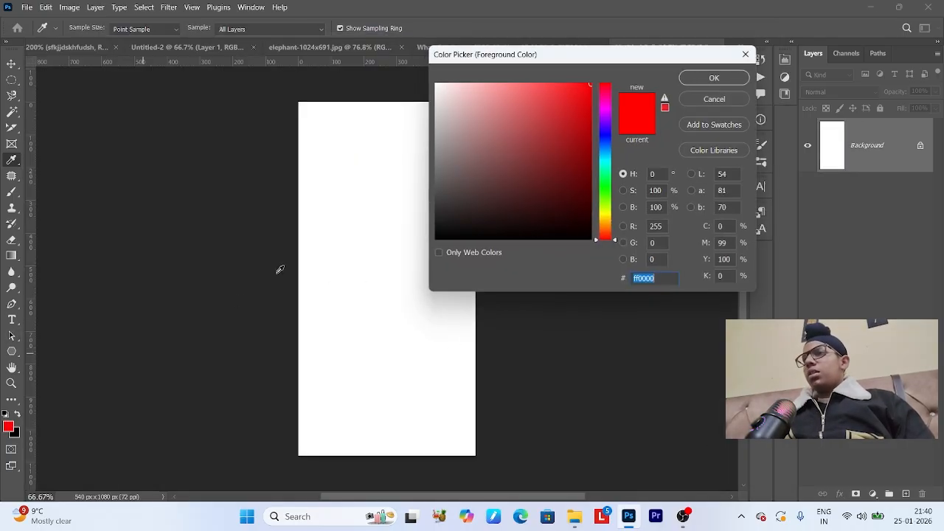
drag(525, 153, 514, 166)
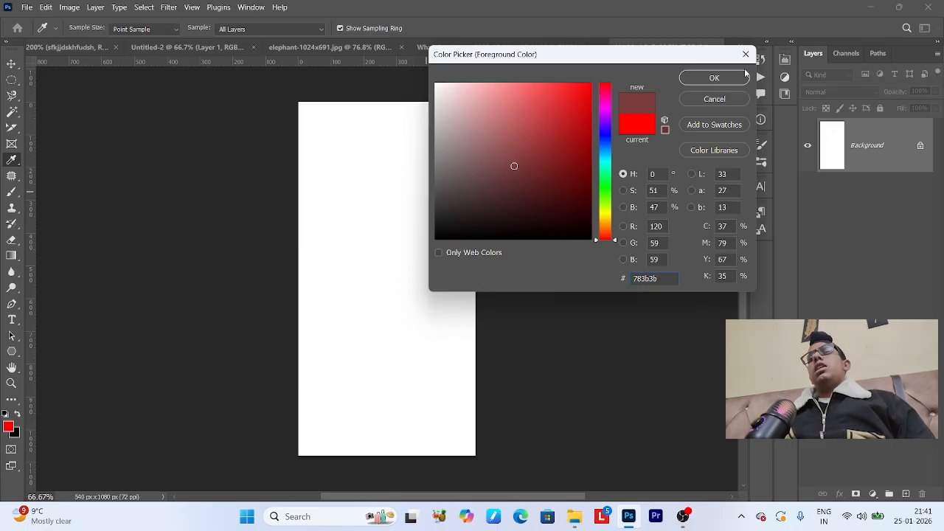
click(737, 78)
key(alt+BackSpace)
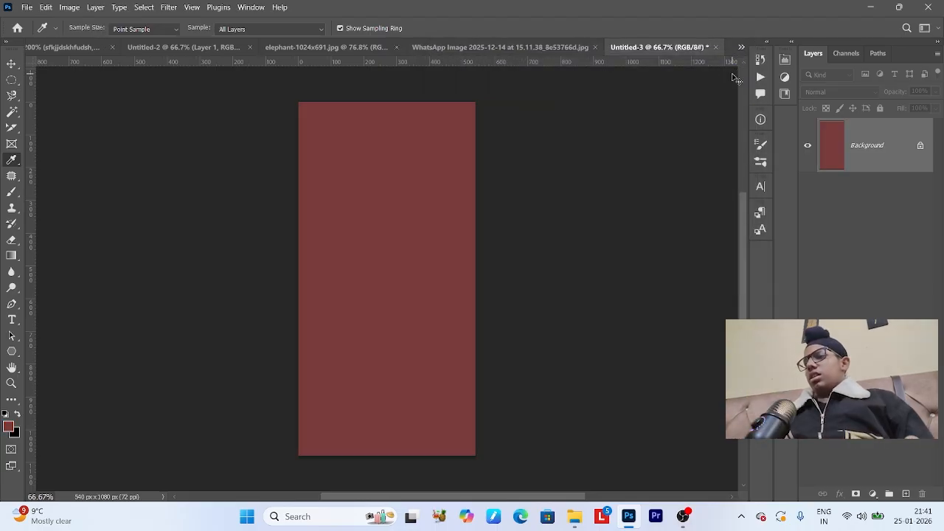
Create a second white 540 x 1080 px document at 72 ppi and compare it with the colour-filled Untitled-3.
click(407, 262)
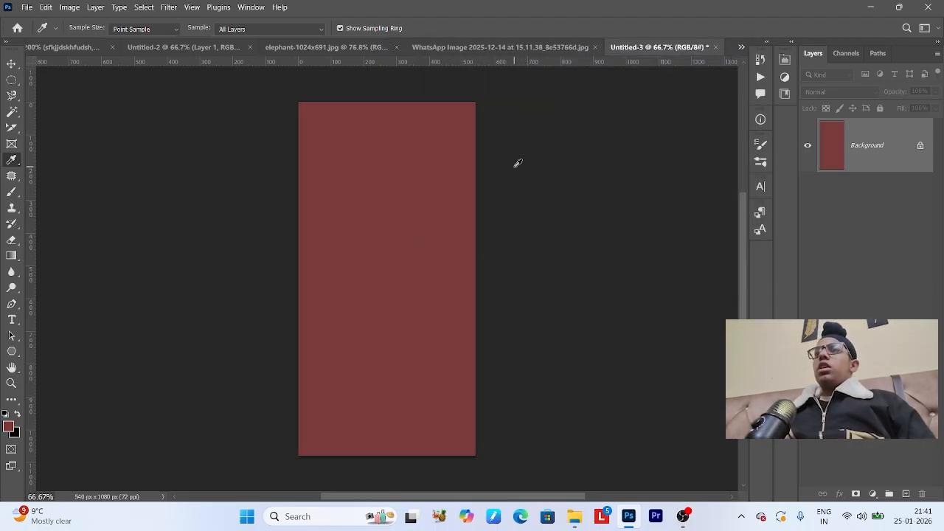
key(ctrl+n)
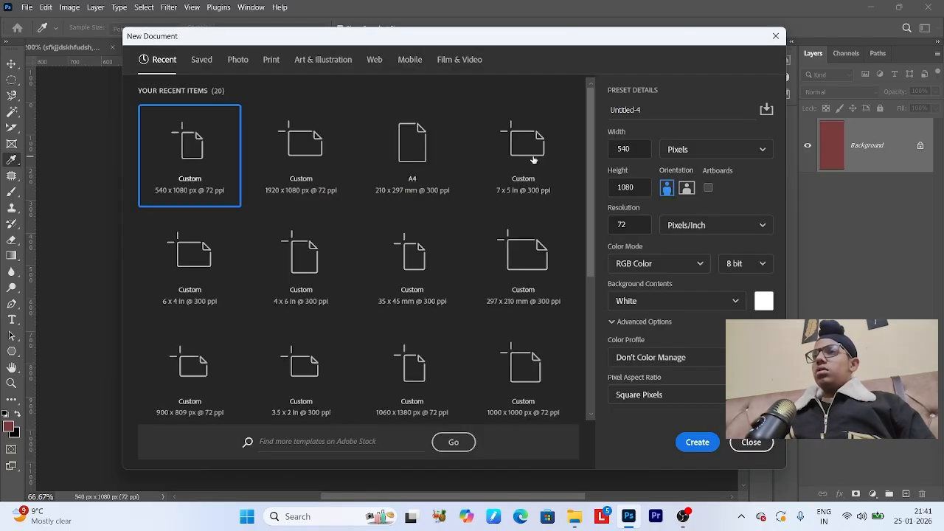
click(697, 442)
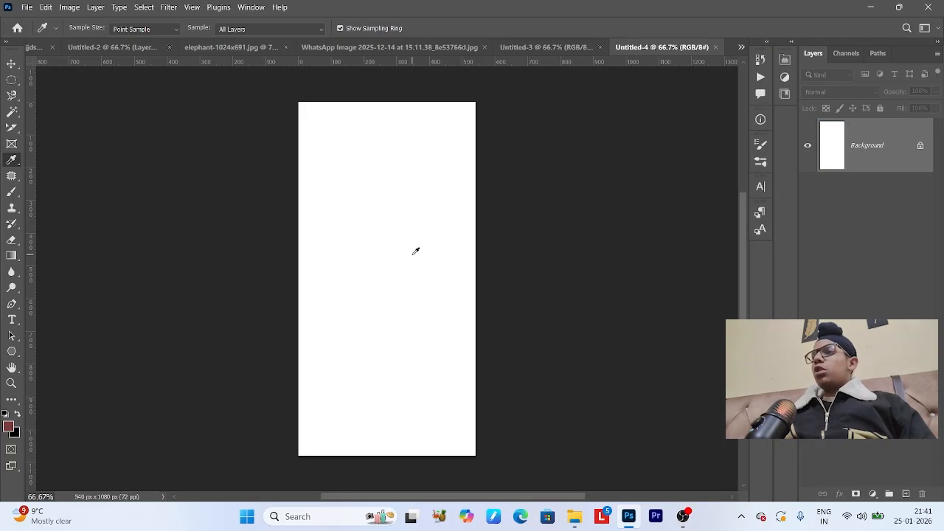
click(535, 48)
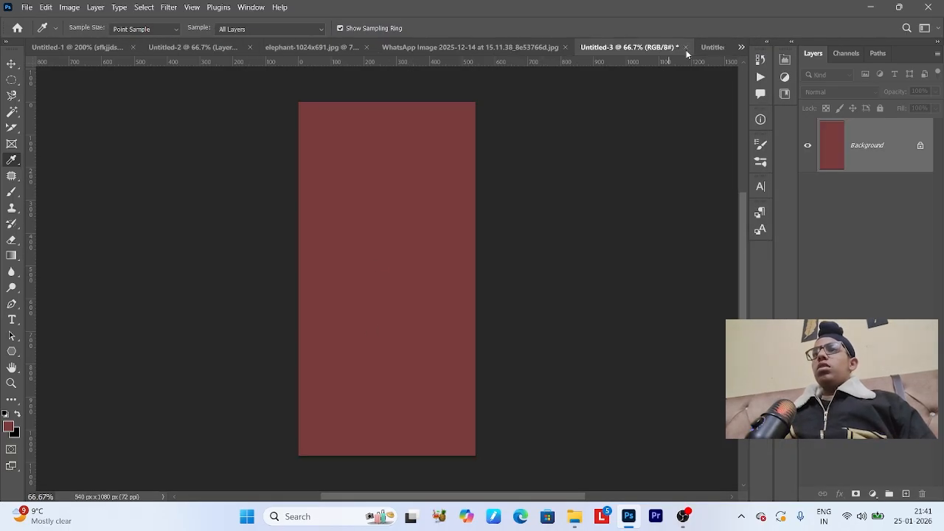
click(713, 48)
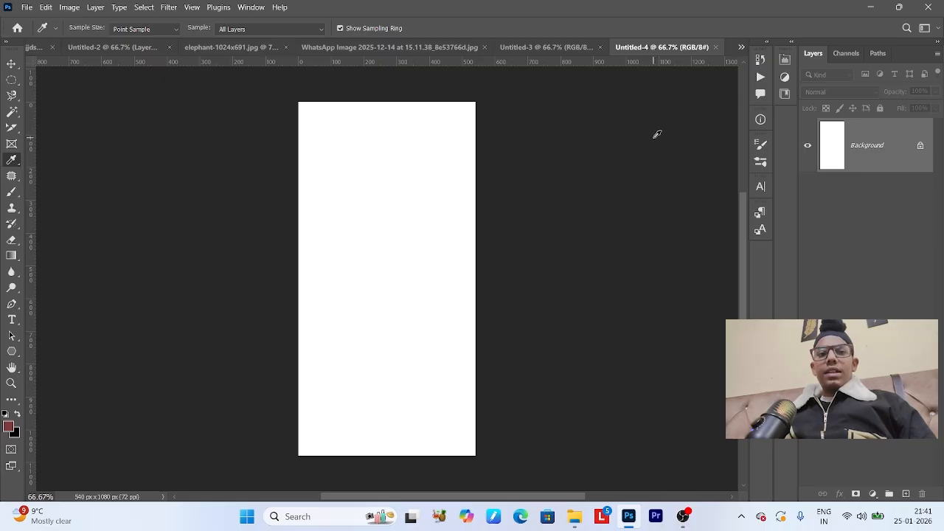
Sample the muted red from Untitled-3 with the Eyedropper and fill the Untitled-4 background with it.
click(551, 49)
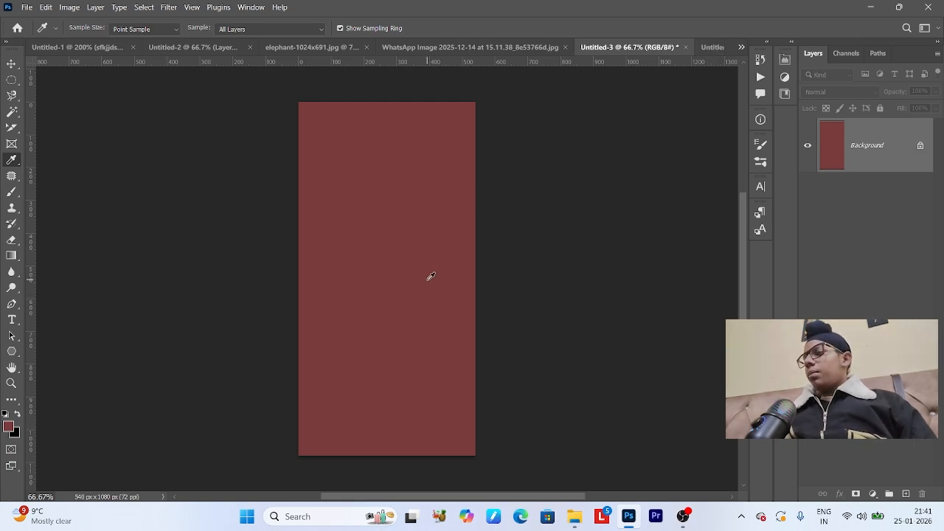
click(384, 224)
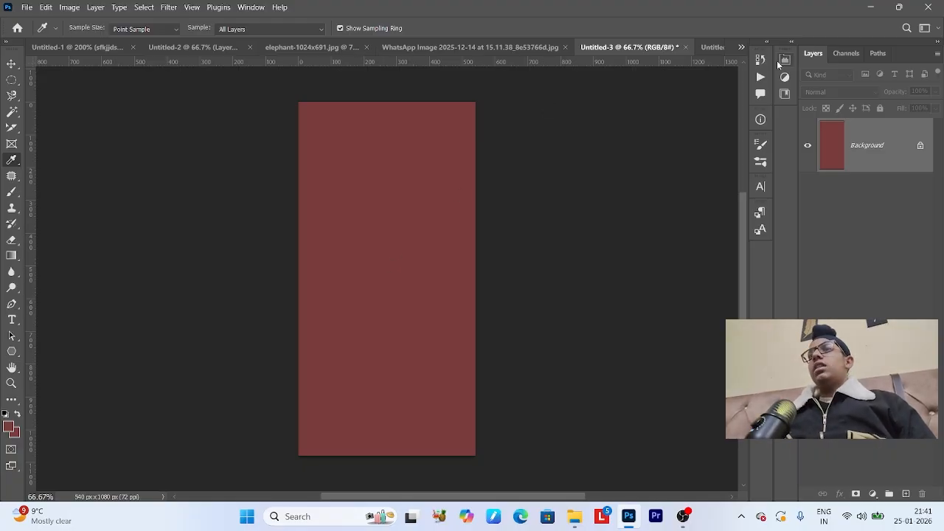
click(725, 47)
key(alt+BackSpace)
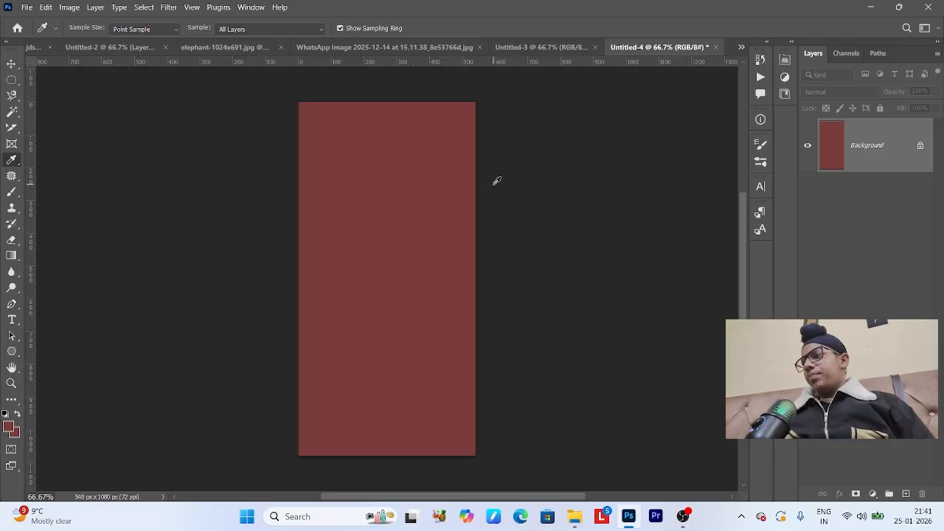
Try ff0000, black, white and 823c3c as the foreground colour, select the hex code, and close the Color Picker without applying.
click(9, 430)
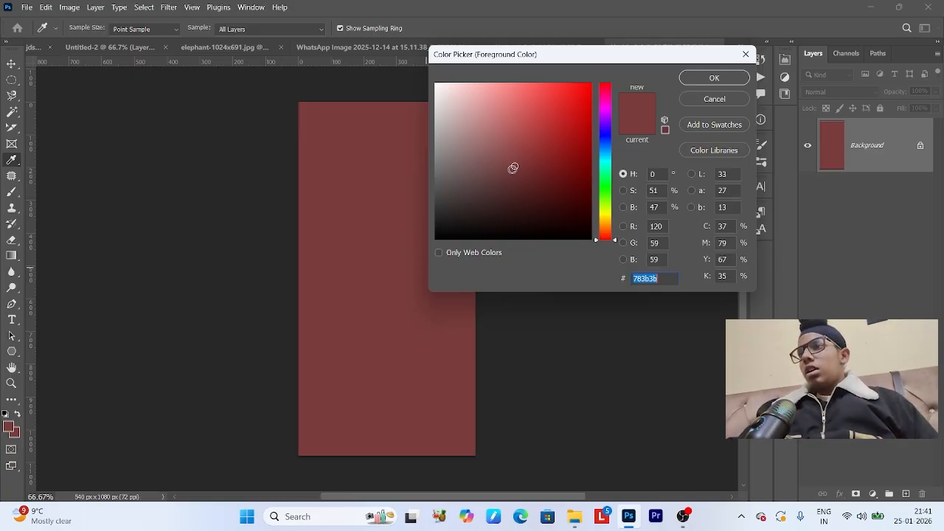
text(ff0000)
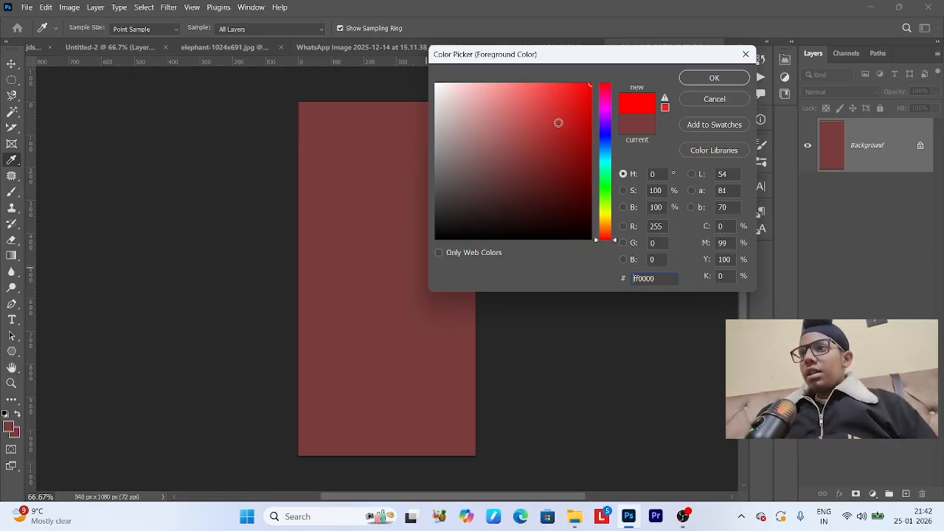
drag(557, 123, 428, 274)
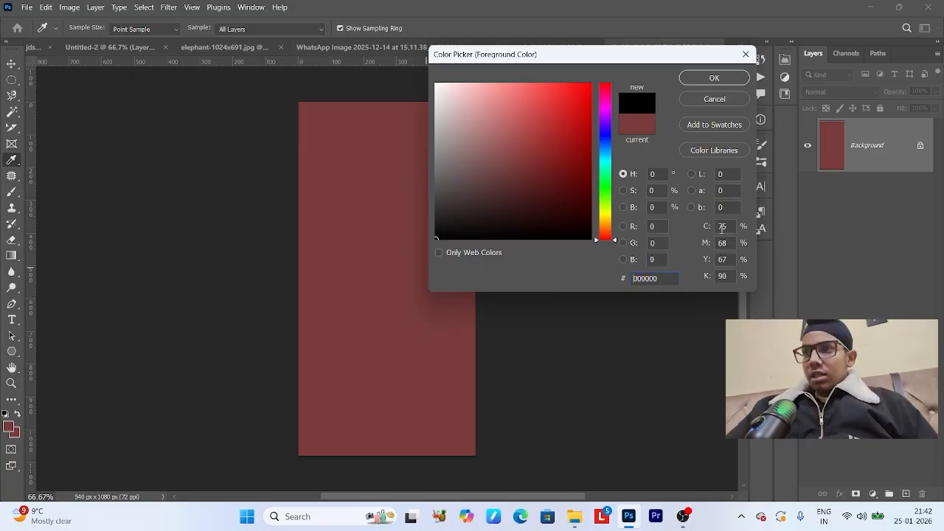
drag(479, 215, 434, 81)
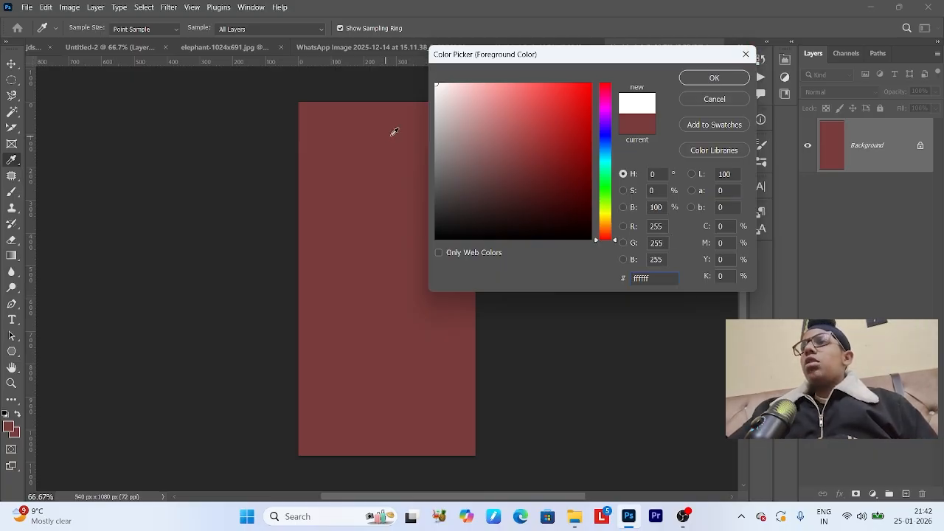
drag(487, 136, 519, 160)
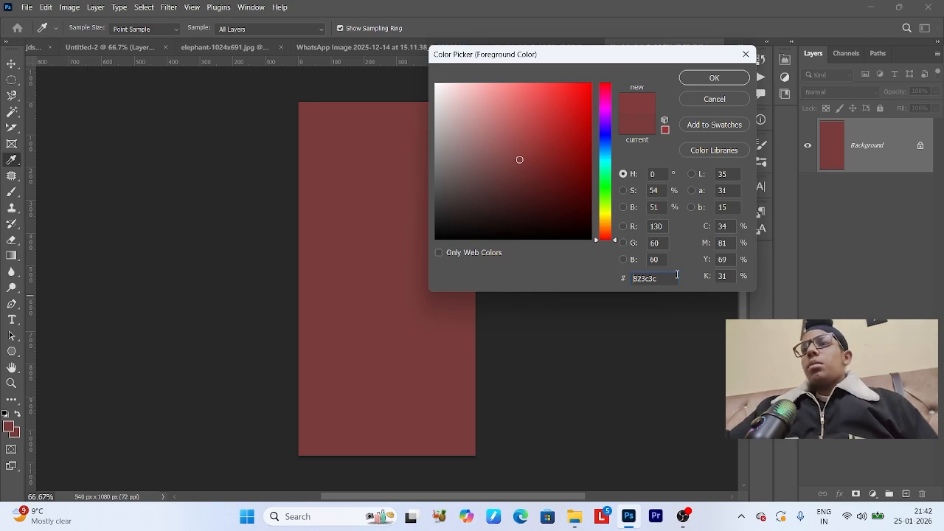
drag(668, 279, 624, 292)
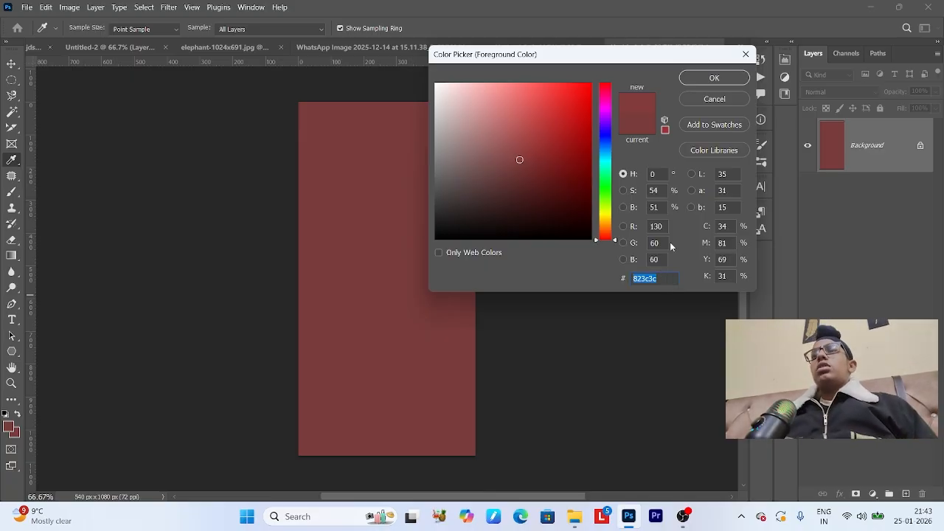
click(745, 53)
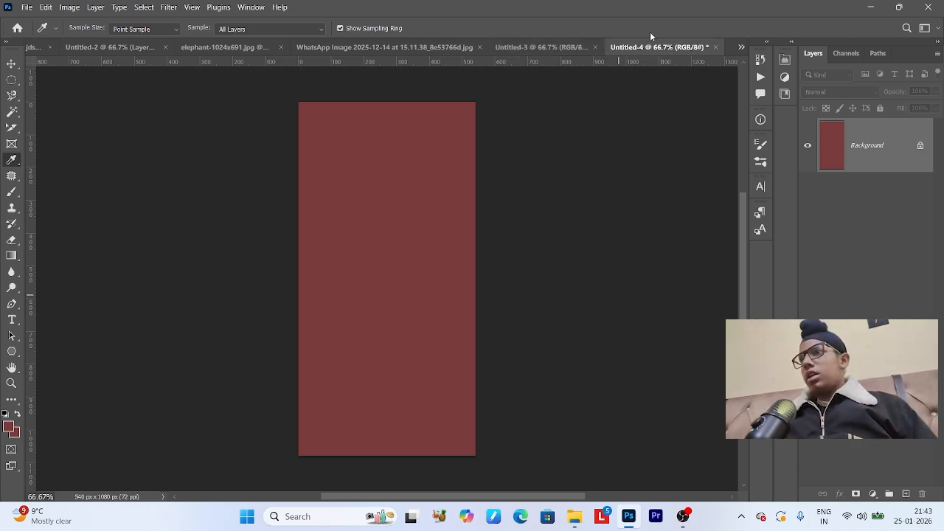
Choose the Patch Tool and bring WhatsApp Image 2025-12-14 at 15.11.38_8e53766d from the random folder into Photoshop.
click(9, 178)
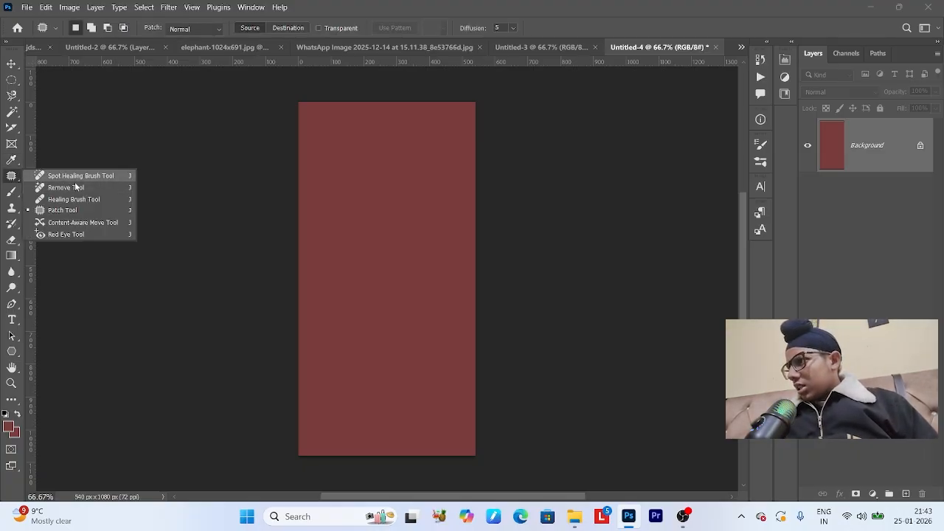
click(72, 212)
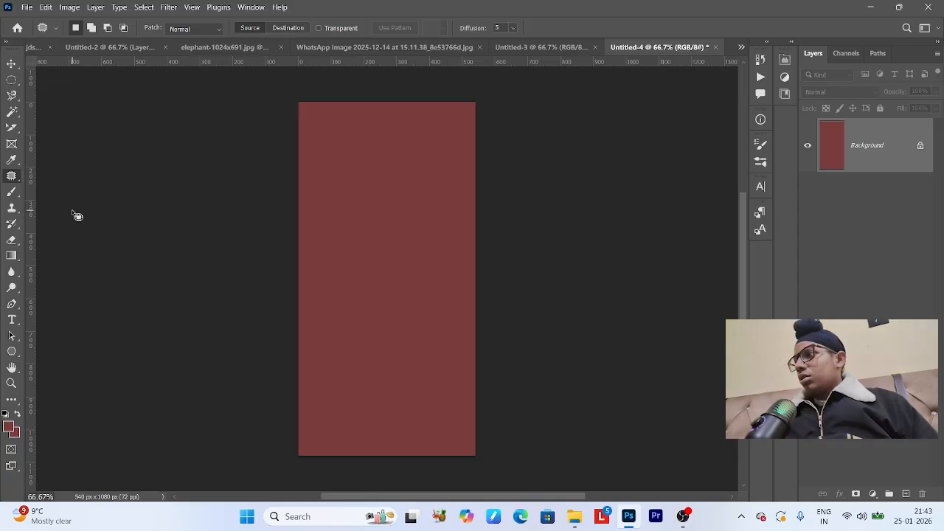
click(575, 517)
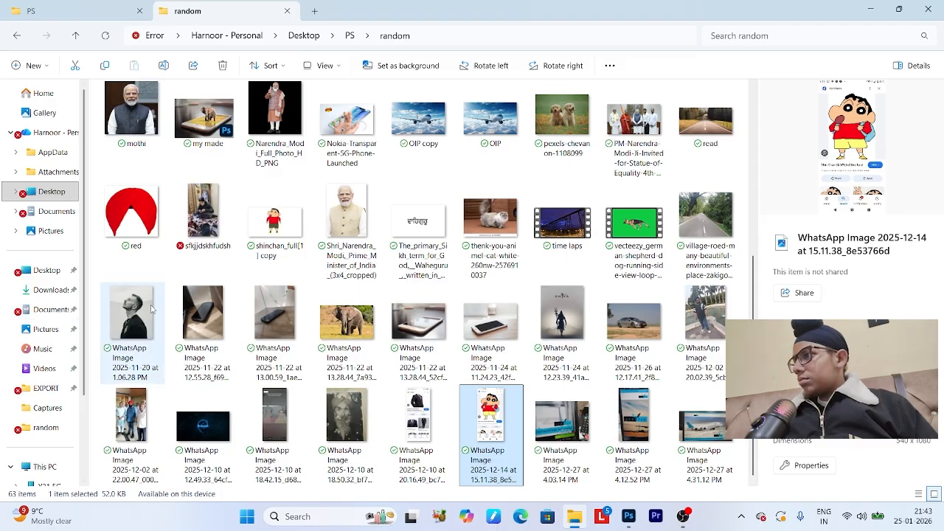
scroll(203, 222, up, 1)
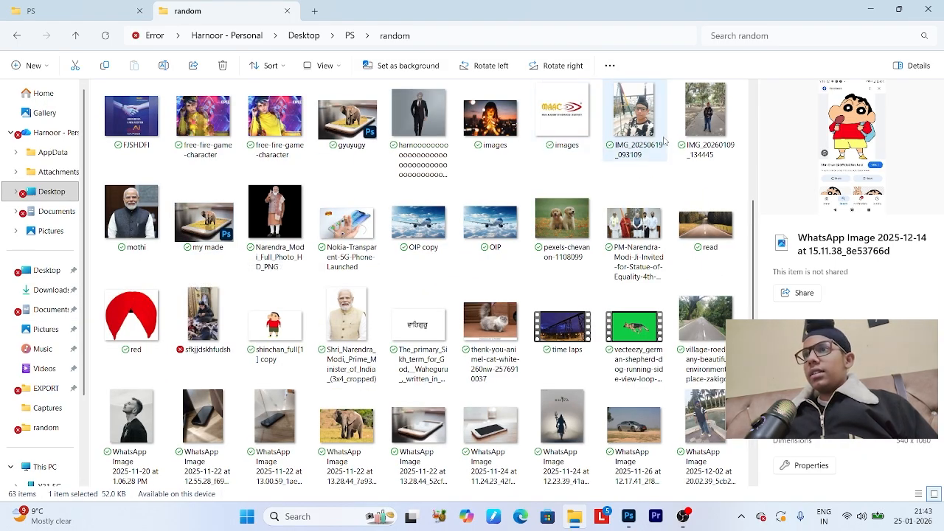
scroll(664, 140, up, 2)
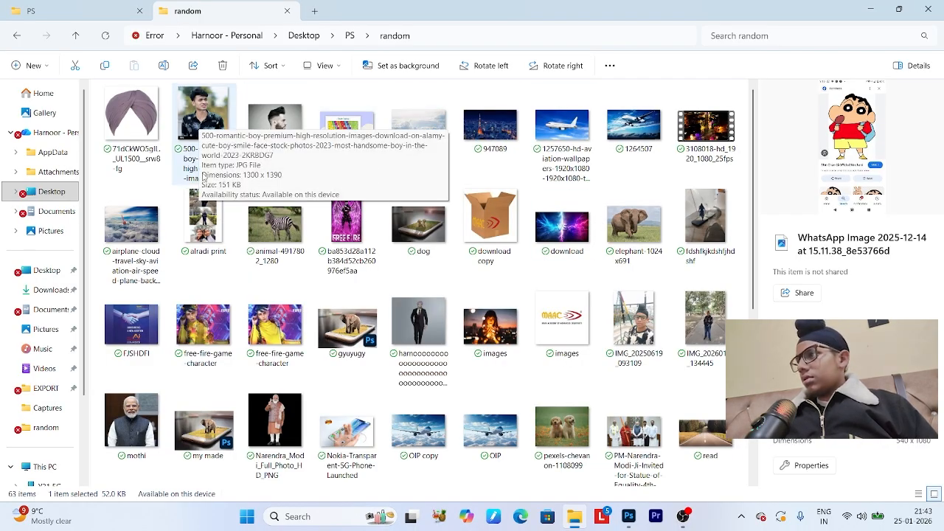
scroll(204, 177, down, 1)
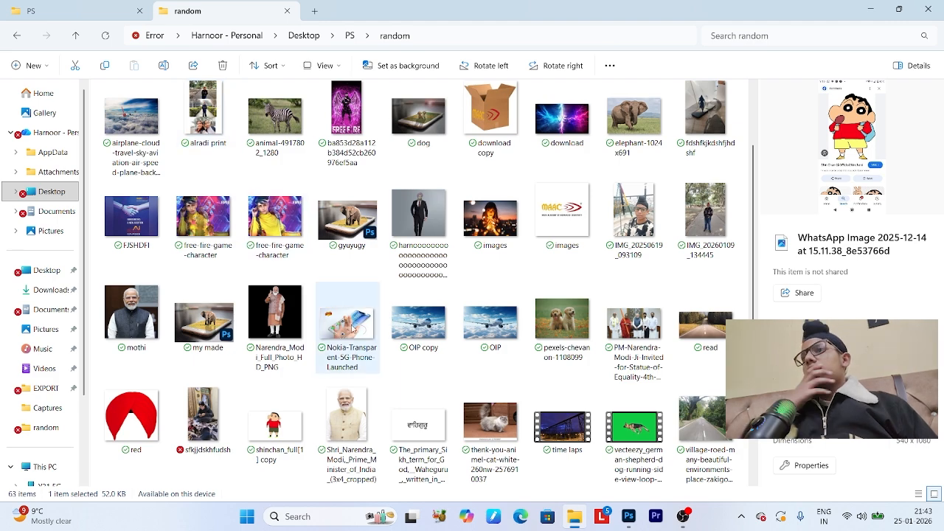
scroll(628, 347, down, 2)
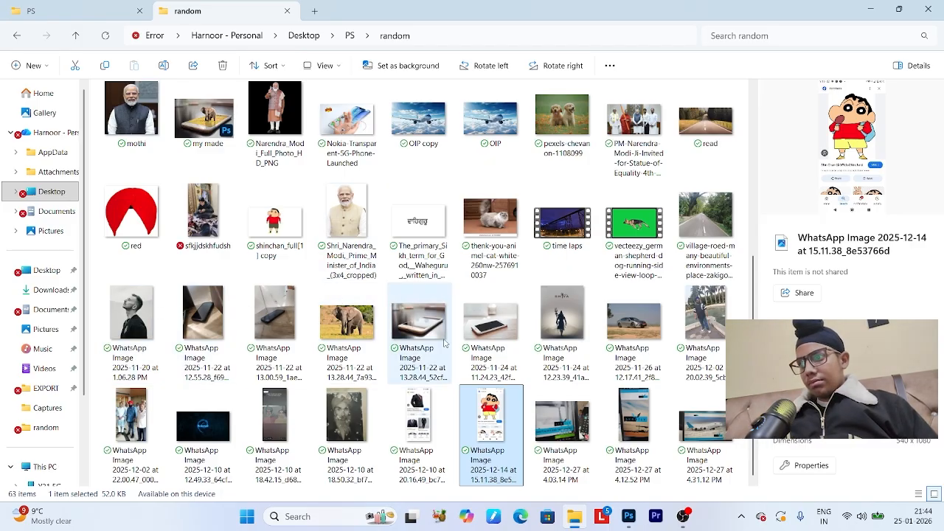
drag(497, 426, 726, 51)
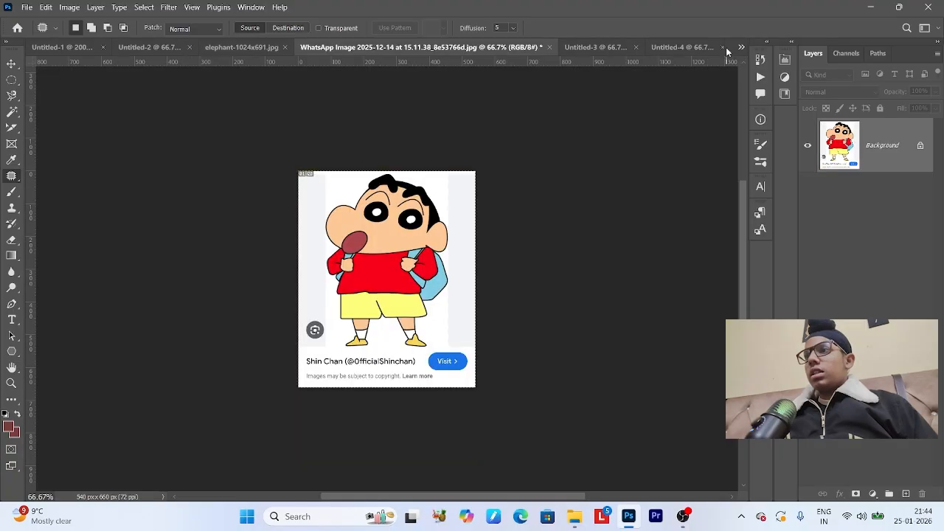
Outline the round lens icon near the cartoon's feet with a closed Patch Tool selection.
key(z)
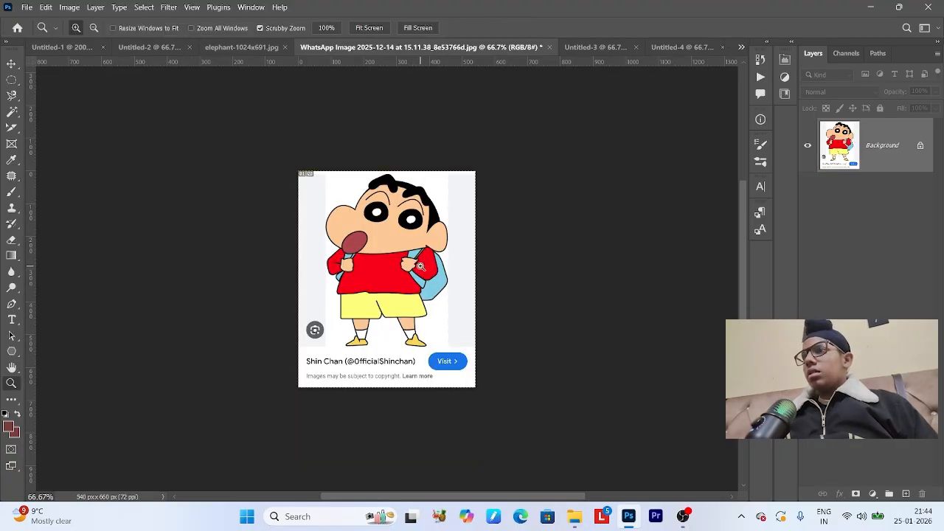
drag(420, 265, 436, 267)
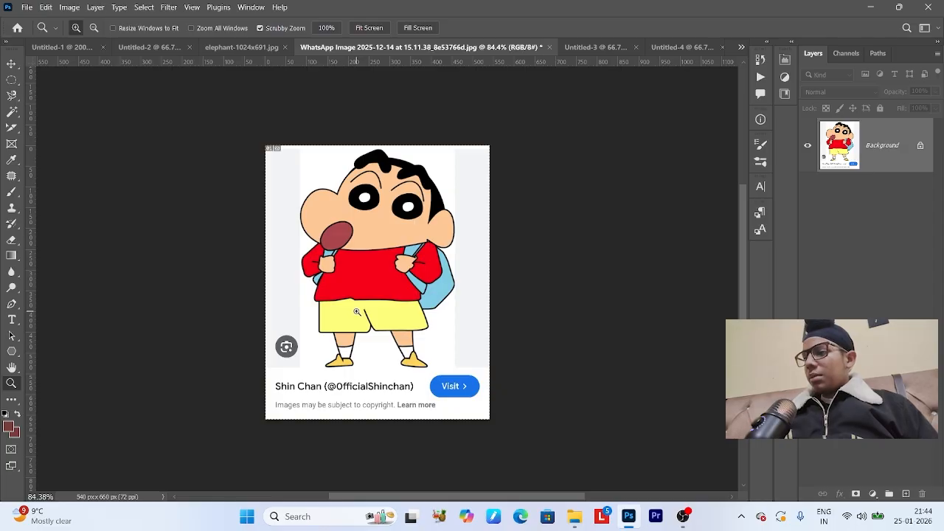
key(p)
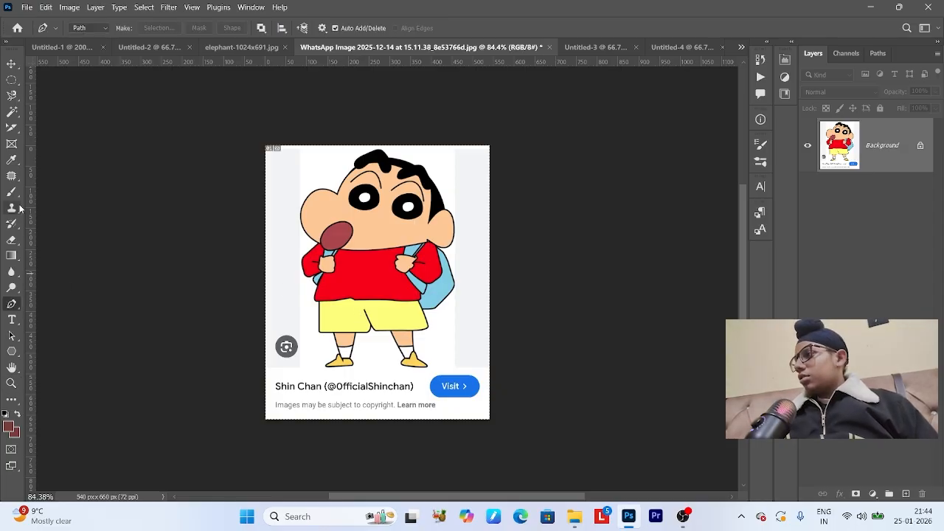
click(13, 175)
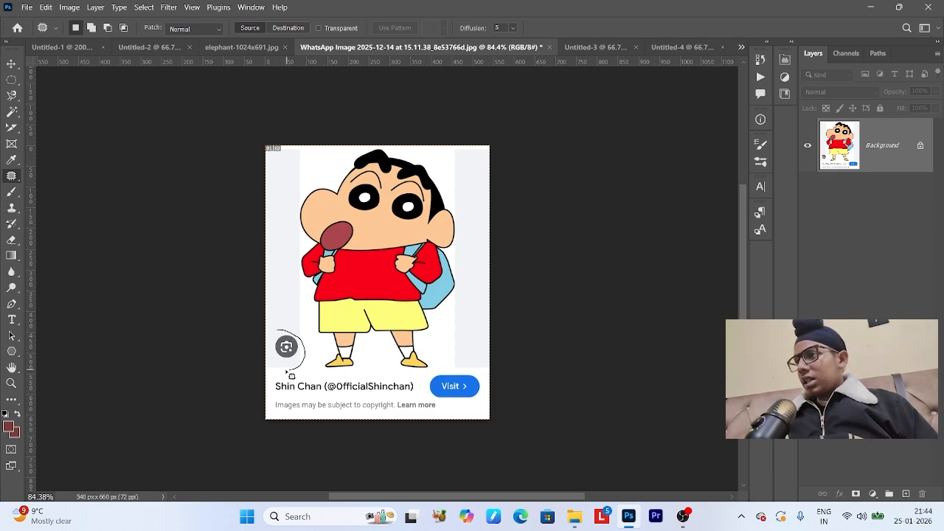
drag(281, 338, 284, 334)
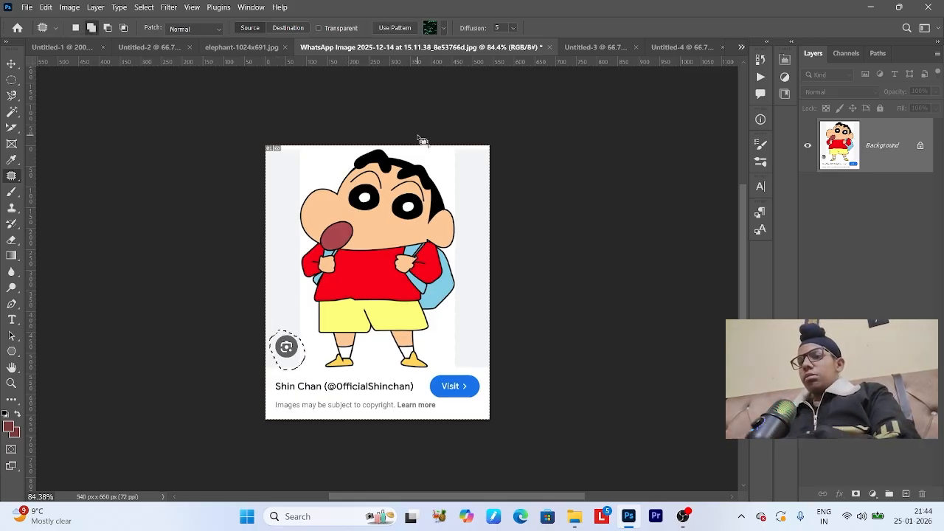
Try to erase the lens icon by unlocking the background layer and filling the selection, undo both changes, and deselect.
key(0)
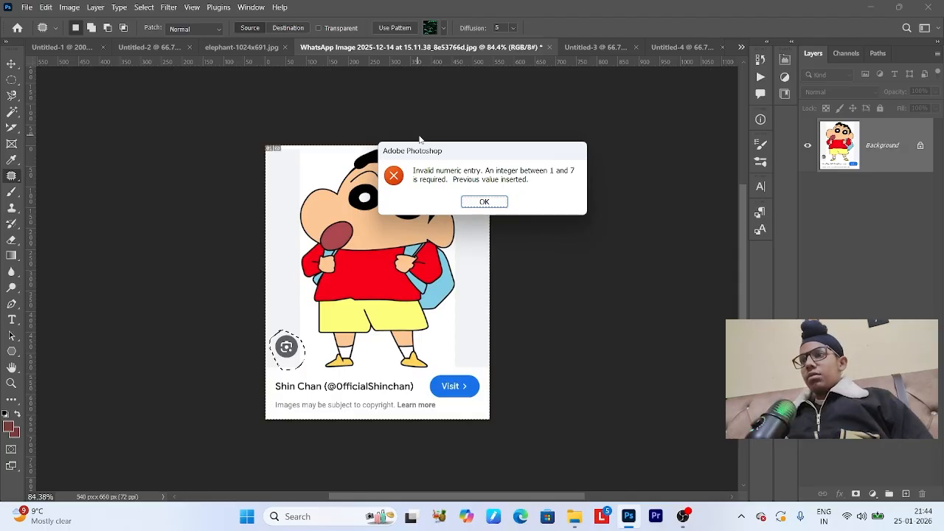
click(493, 202)
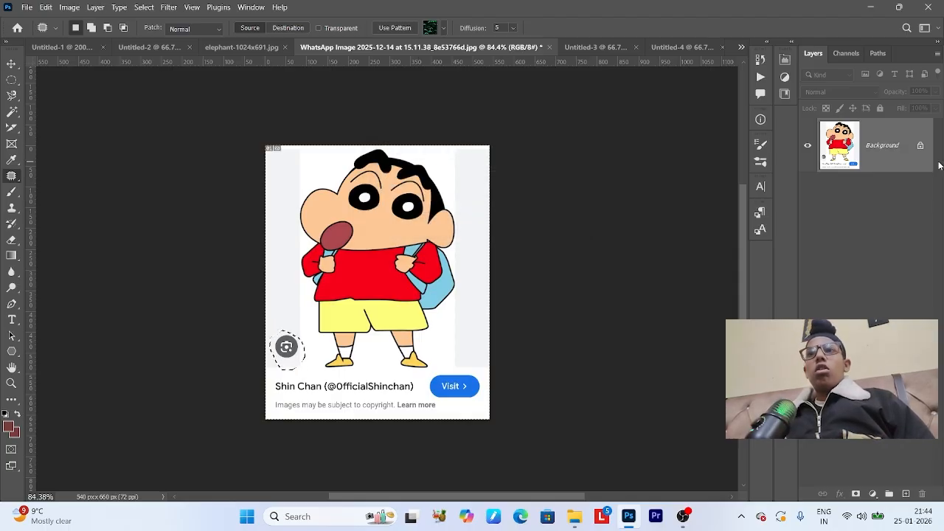
click(922, 148)
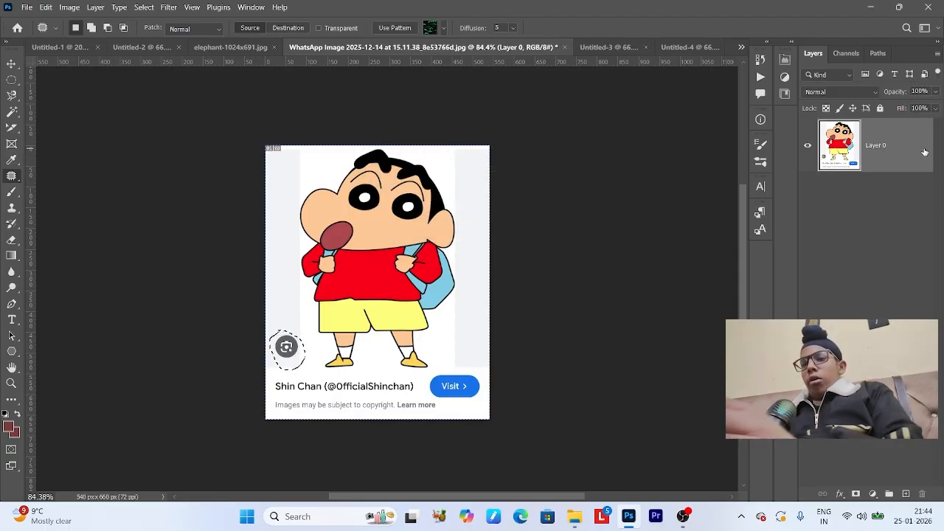
key(shift+F5)
key(Return)
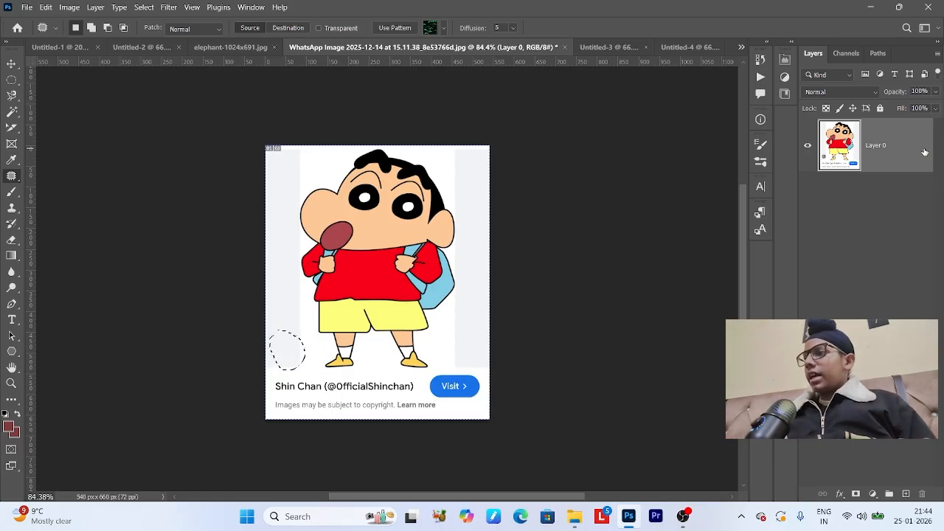
key(ctrl+z)
key(ctrl+d)
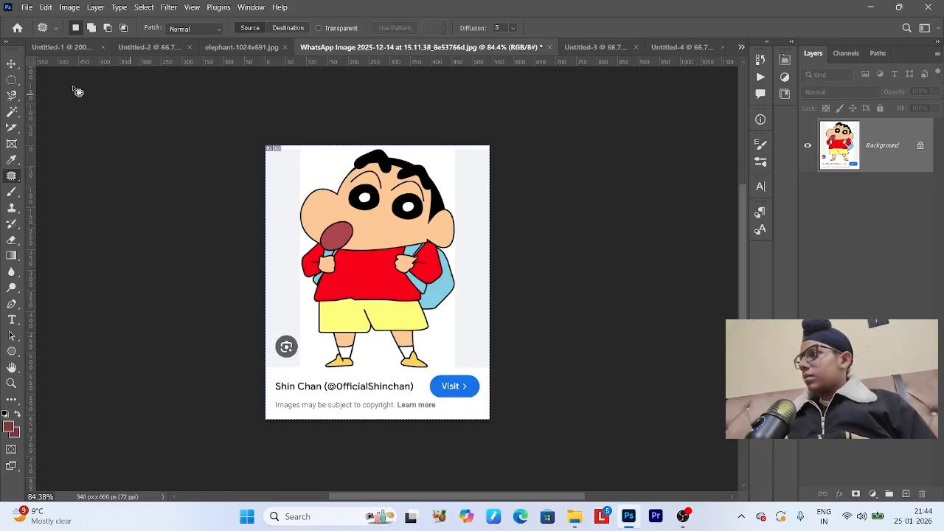
Erase the round lens icon and the blue Visit button from the image using the Remove Tool at size 19.
right_click(6, 180)
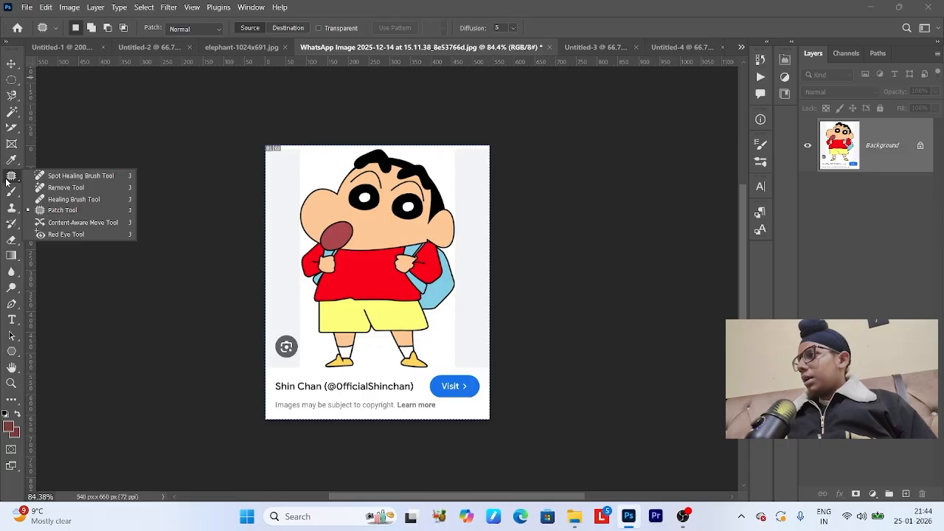
click(71, 186)
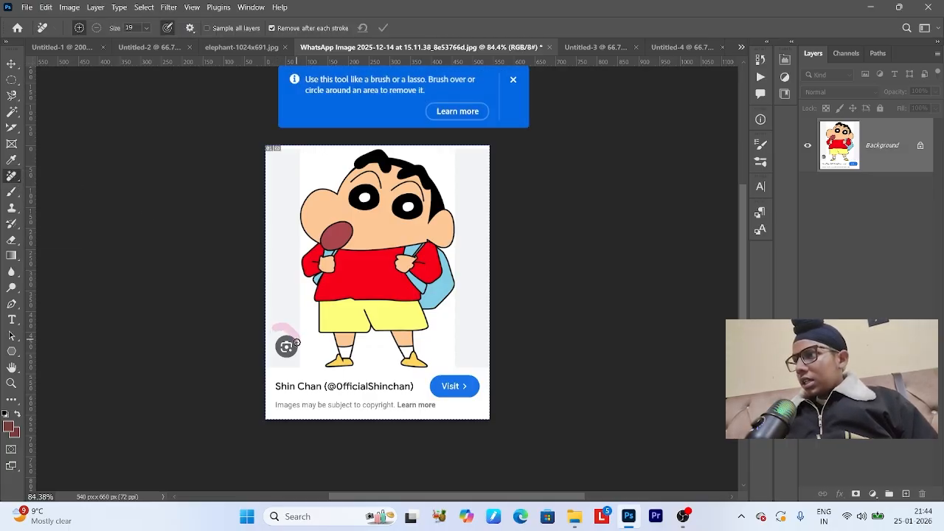
drag(286, 345, 286, 351)
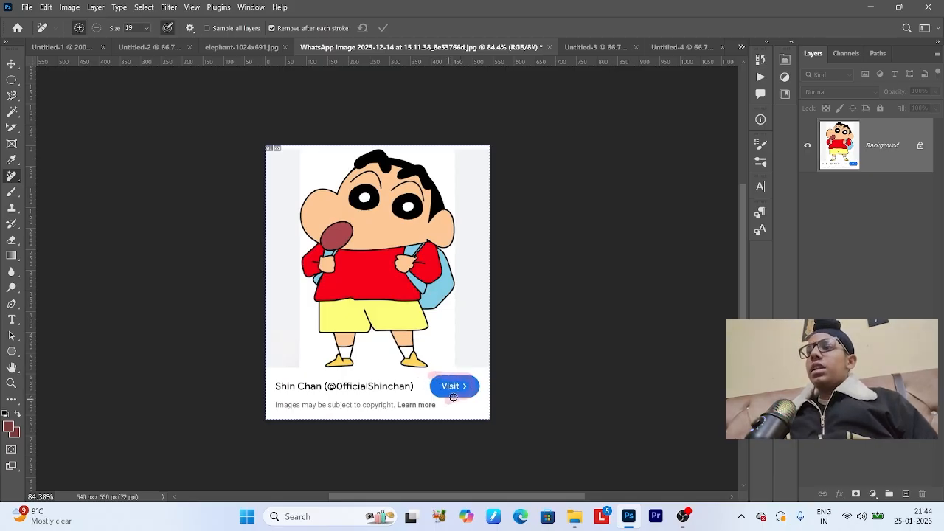
mouse_move(466, 381)
mouse_down()
mouse_move(475, 404)
mouse_move(479, 387)
mouse_move(435, 399)
mouse_move(432, 376)
mouse_up()
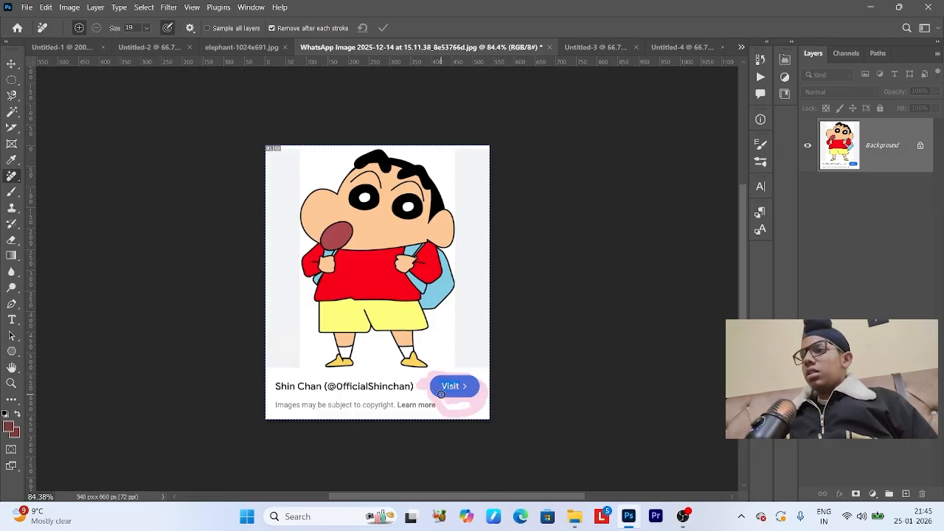
mouse_move(464, 403)
mouse_down()
mouse_move(440, 379)
mouse_move(484, 386)
mouse_move(458, 393)
mouse_up()
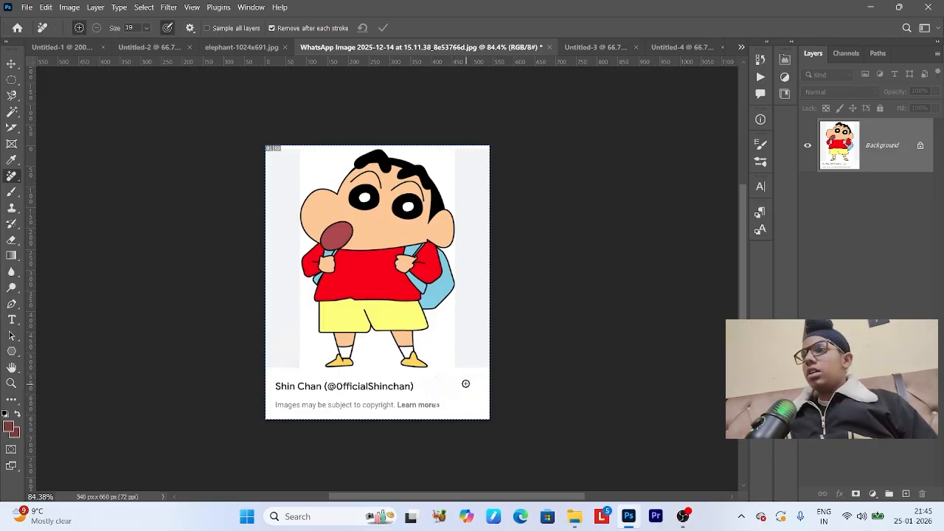
Zoom in on the cartoon's backpack and look through the History Brush, Blur, Clone Stamp and healing tool groups.
key(z)
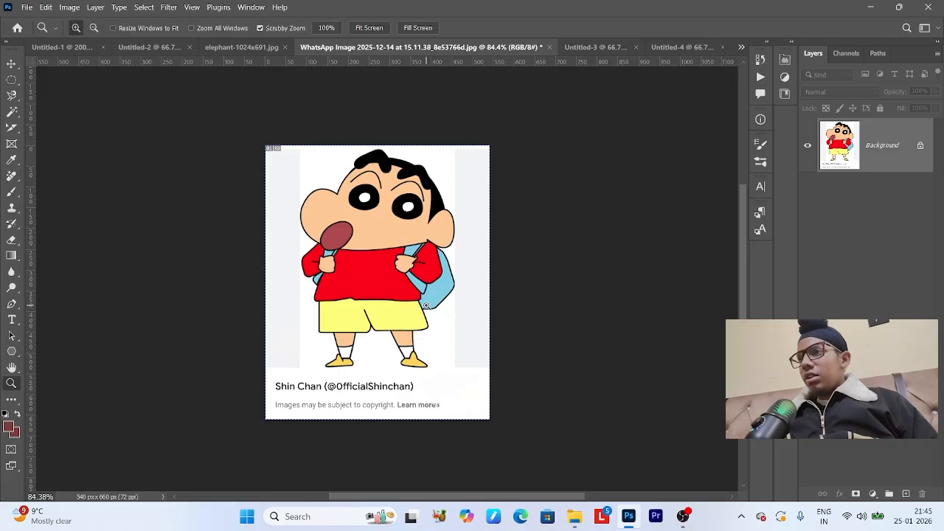
drag(426, 306, 448, 342)
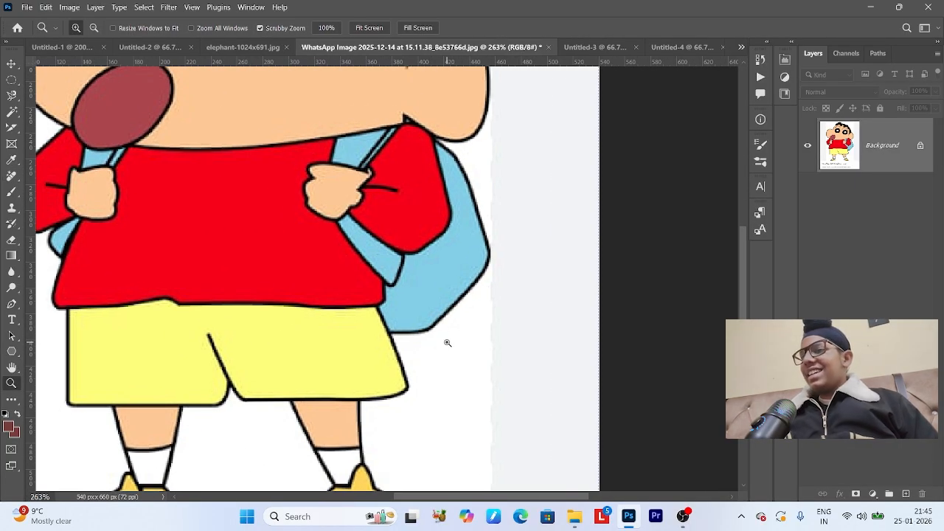
key(l)
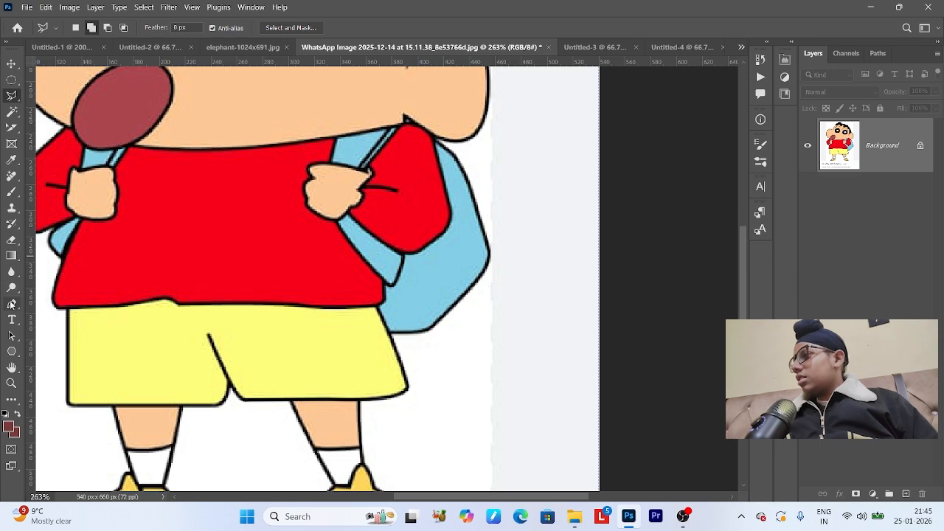
click(11, 239)
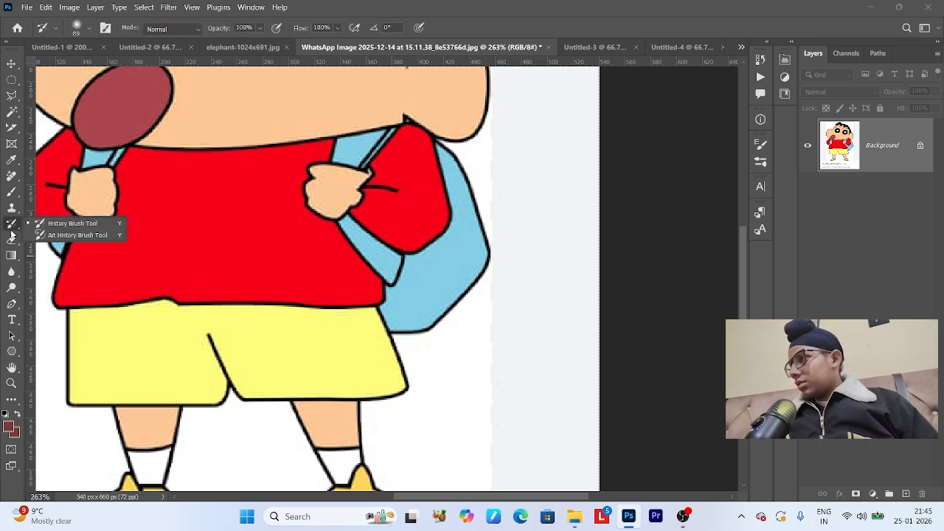
click(11, 271)
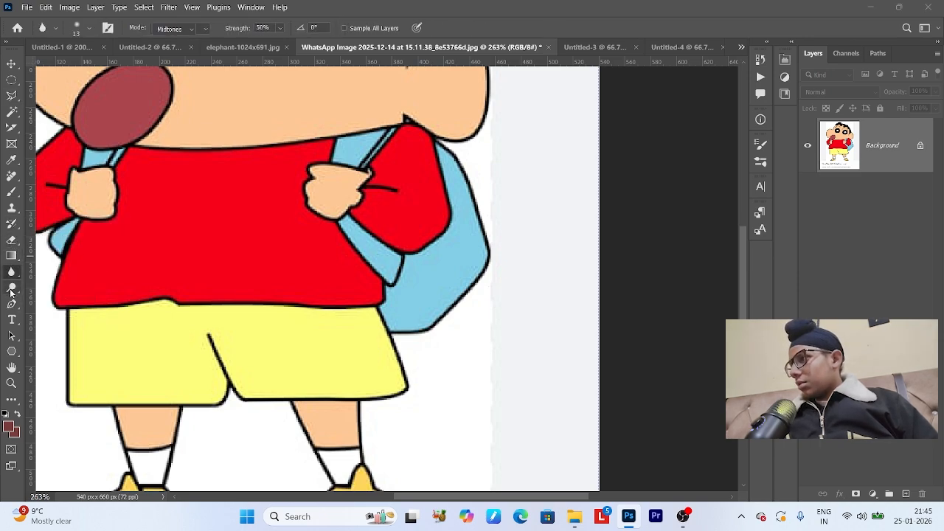
click(11, 287)
click(12, 208)
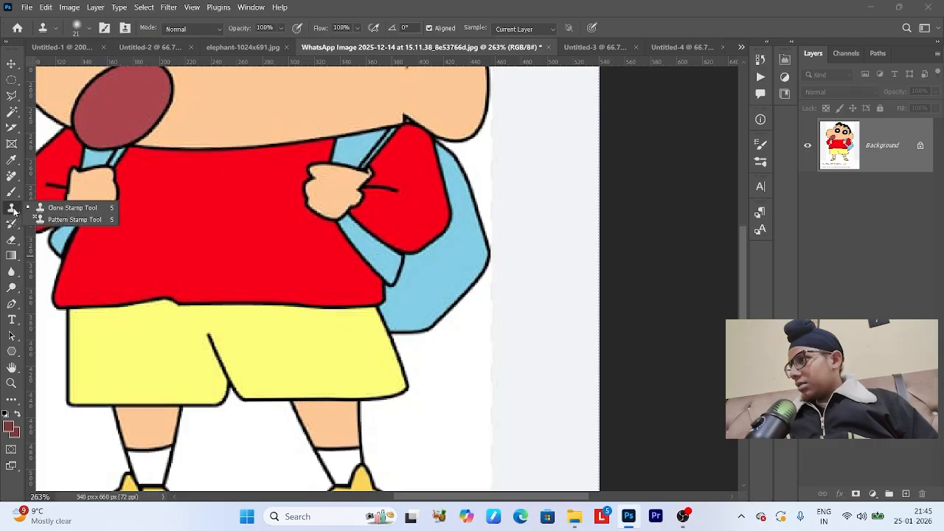
click(11, 191)
click(11, 176)
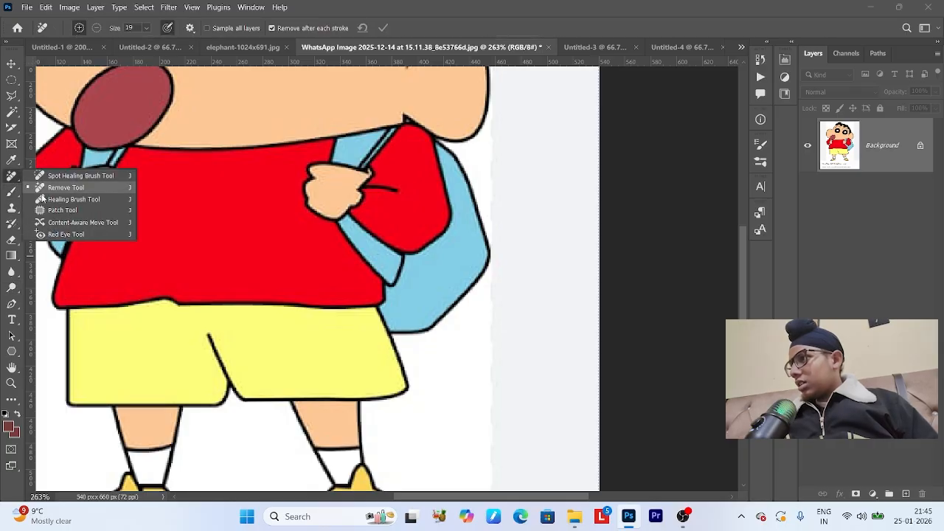
click(72, 177)
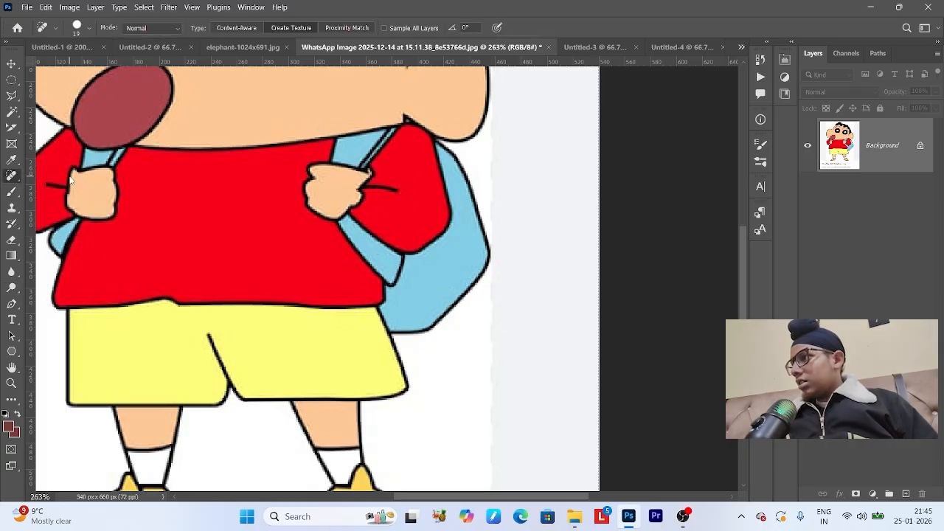
Erase the blue backpack behind the cartoon's arm and its dark remnant with the Remove Tool at size 19.
click(11, 177)
click(67, 189)
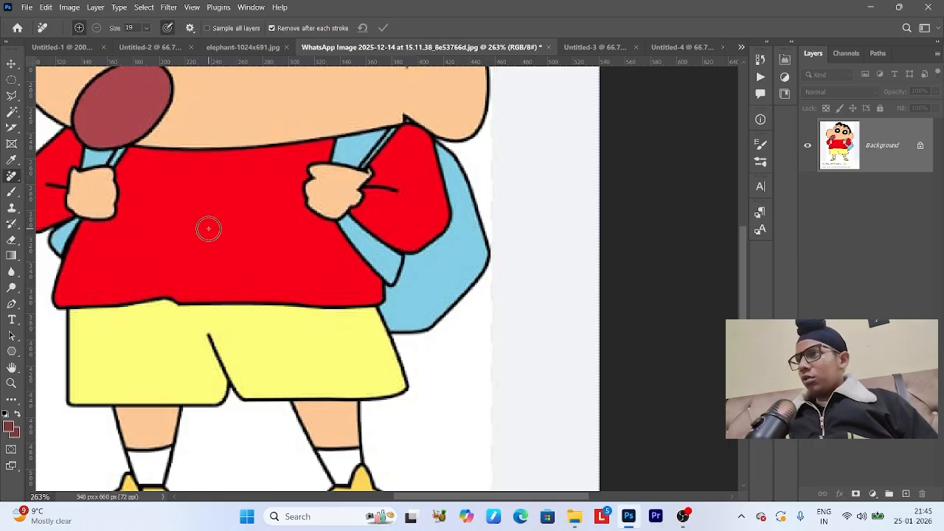
mouse_move(405, 325)
mouse_down()
mouse_move(395, 295)
mouse_move(413, 264)
mouse_move(440, 255)
mouse_move(458, 221)
mouse_move(445, 149)
mouse_move(473, 200)
mouse_move(479, 246)
mouse_move(423, 329)
mouse_move(426, 321)
mouse_up()
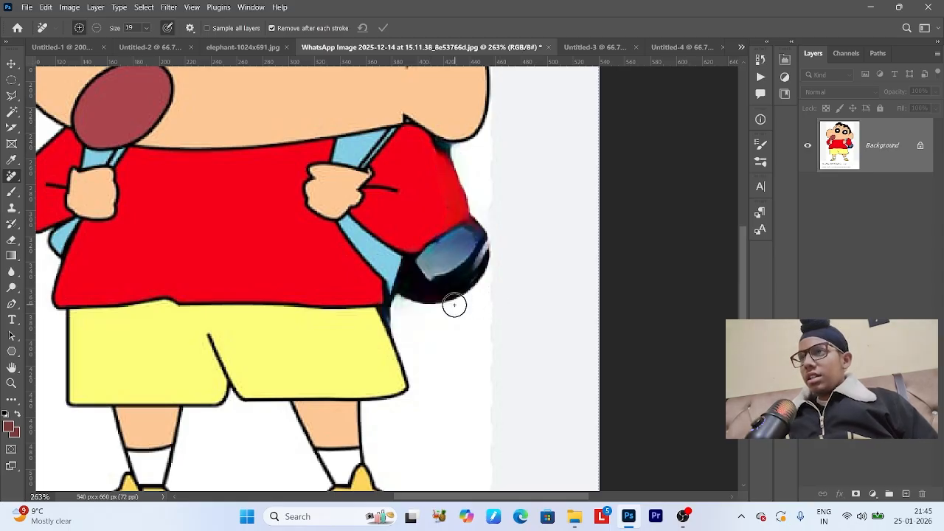
mouse_move(420, 300)
mouse_down()
mouse_move(443, 270)
mouse_move(483, 247)
mouse_move(459, 285)
mouse_move(424, 297)
mouse_move(406, 284)
mouse_move(475, 230)
mouse_move(447, 274)
mouse_move(415, 288)
mouse_move(417, 270)
mouse_move(445, 288)
mouse_up()
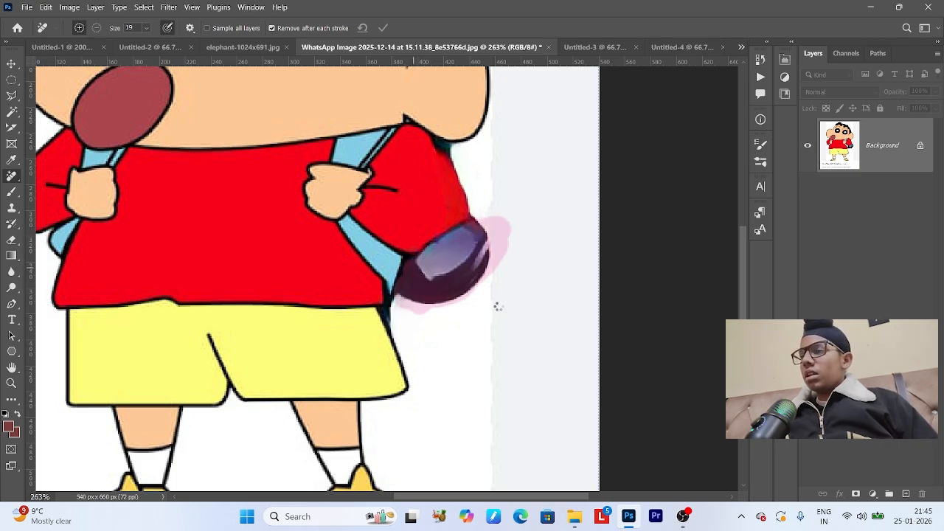
key(z)
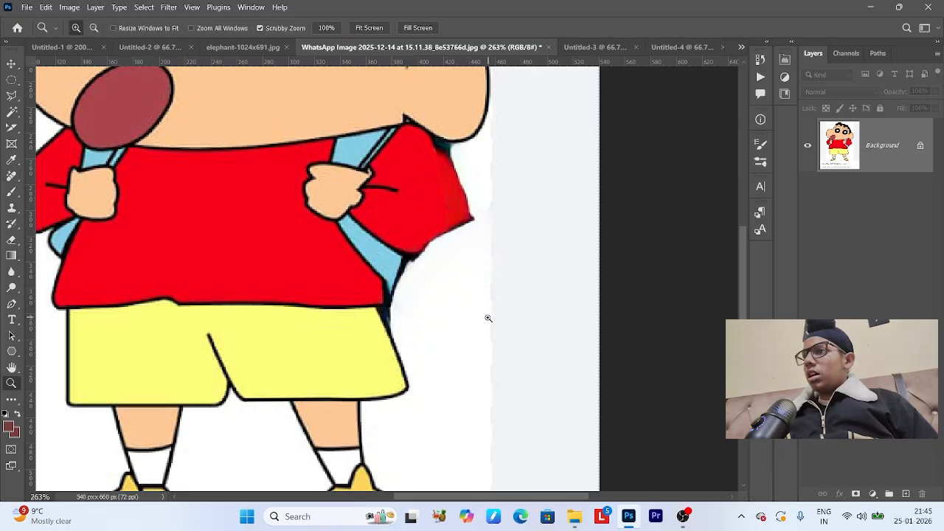
Erase the blue strap below the hand on the image's right side using the Remove Tool with its brush reduced to 9.
drag(487, 316, 424, 337)
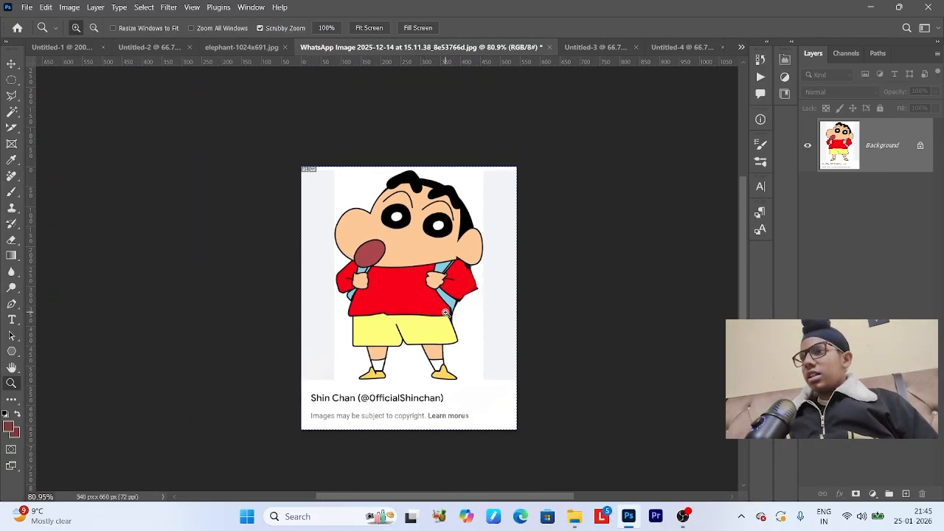
drag(451, 288, 505, 295)
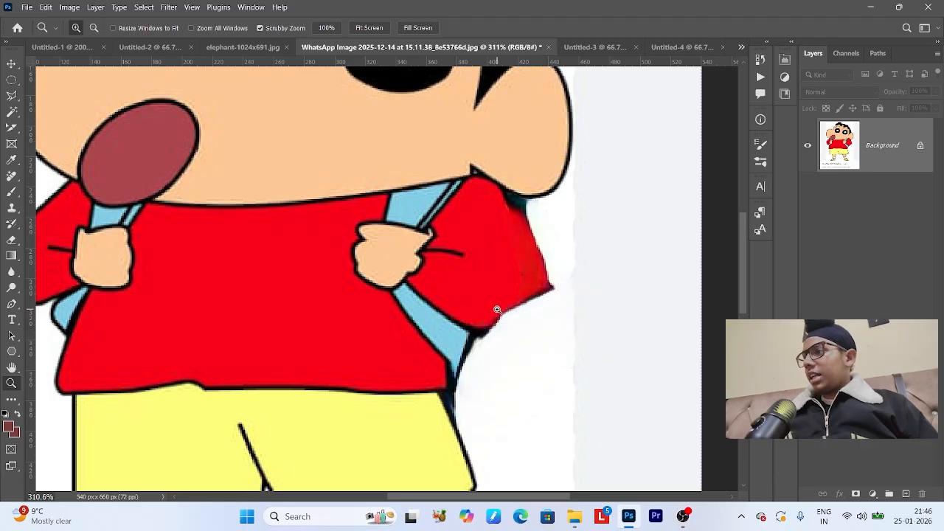
click(12, 175)
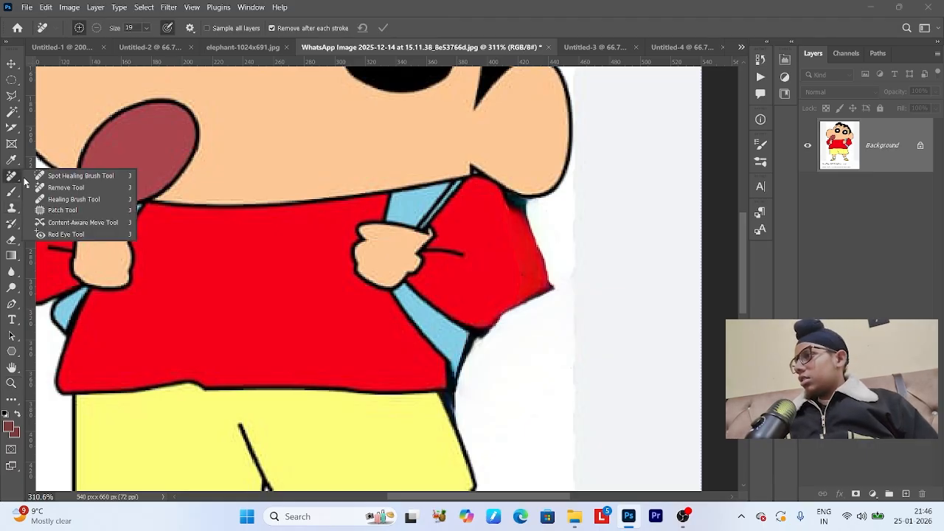
click(76, 186)
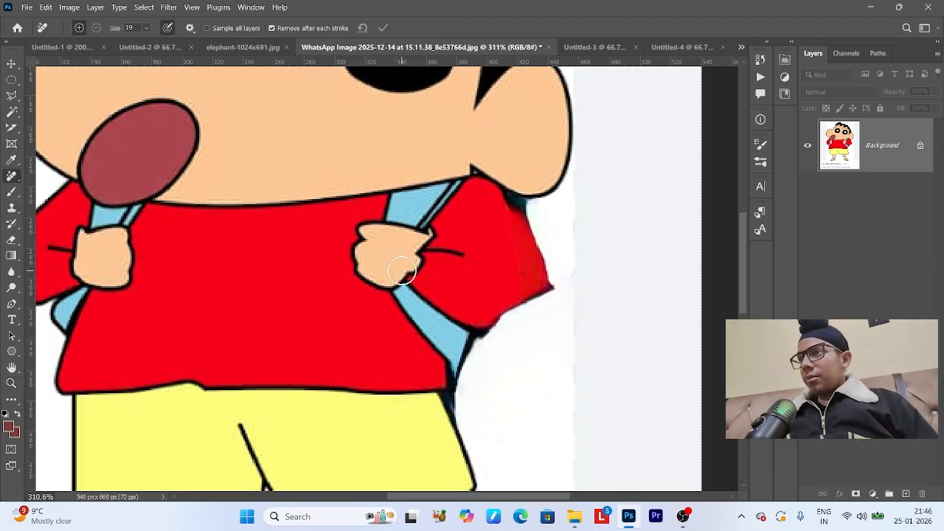
key(bracketleft)
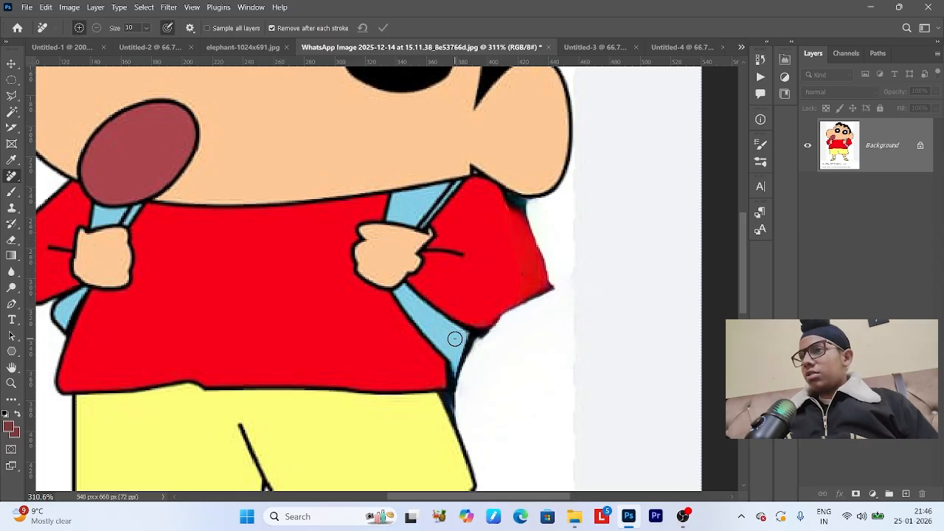
mouse_move(459, 334)
mouse_down()
mouse_move(456, 363)
mouse_move(461, 346)
mouse_move(428, 319)
mouse_move(440, 337)
mouse_move(423, 327)
mouse_move(401, 290)
mouse_move(448, 327)
mouse_up()
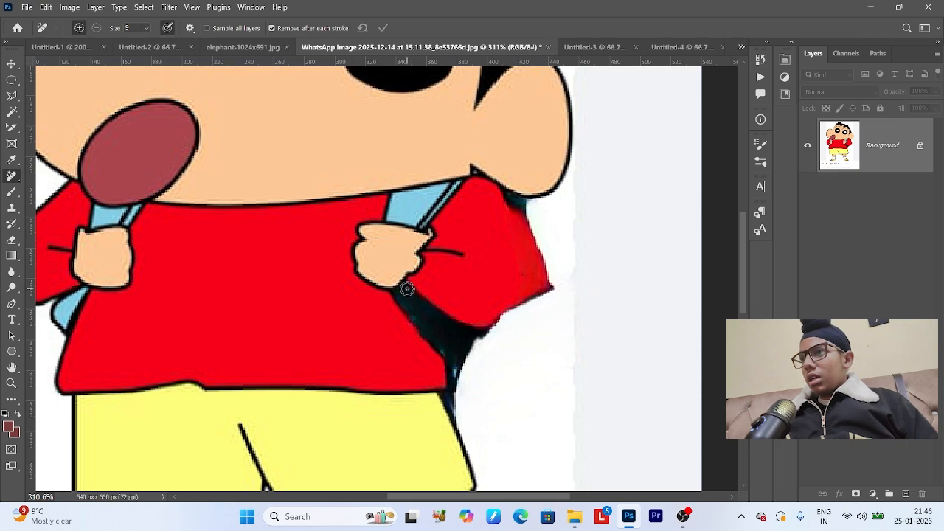
Clean up the dark remnant between the shirt and the sleeve with repeated Remove Tool strokes at size 9.
mouse_move(407, 288)
mouse_down()
mouse_move(474, 334)
mouse_move(458, 362)
mouse_move(443, 359)
mouse_move(400, 295)
mouse_move(445, 345)
mouse_move(458, 342)
mouse_move(432, 317)
mouse_move(468, 343)
mouse_up()
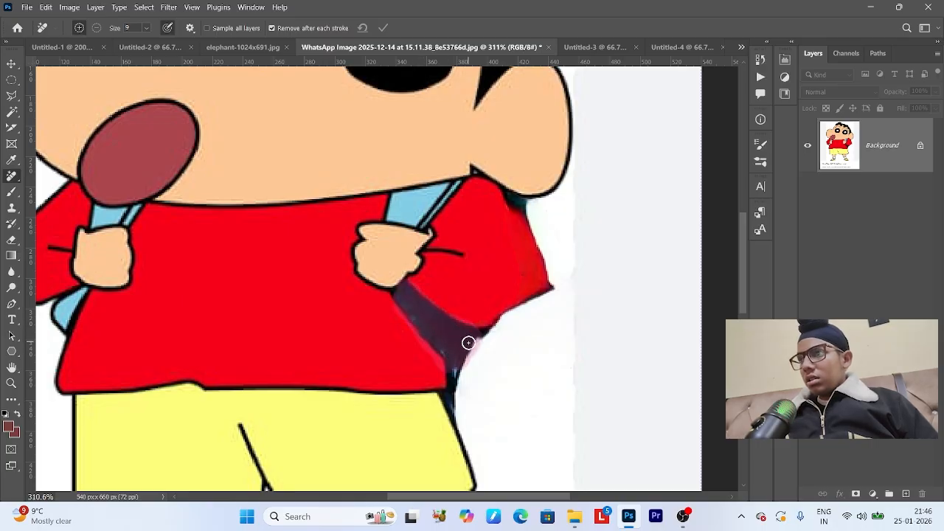
drag(459, 375, 453, 376)
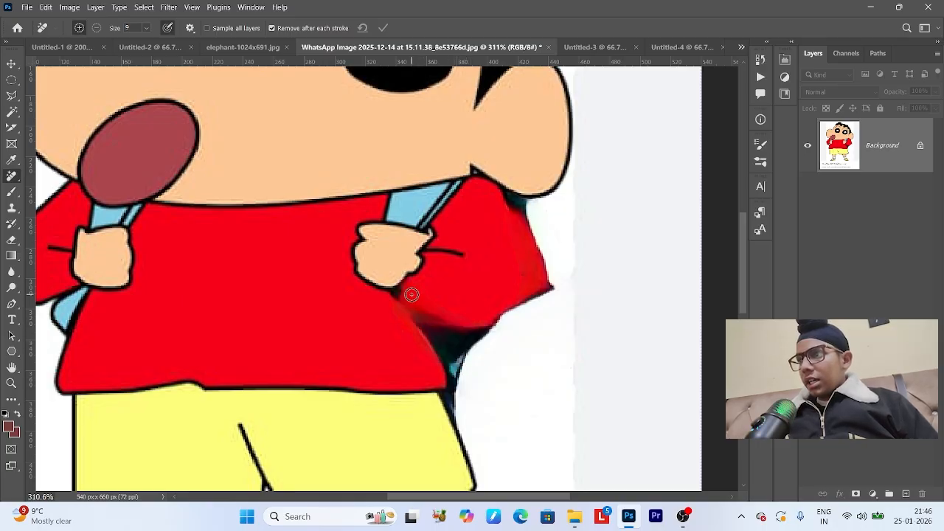
mouse_move(421, 289)
mouse_down()
mouse_move(429, 338)
mouse_move(435, 313)
mouse_move(424, 303)
mouse_move(447, 342)
mouse_move(459, 319)
mouse_move(450, 365)
mouse_move(443, 333)
mouse_move(443, 365)
mouse_move(473, 333)
mouse_move(451, 380)
mouse_move(468, 333)
mouse_up()
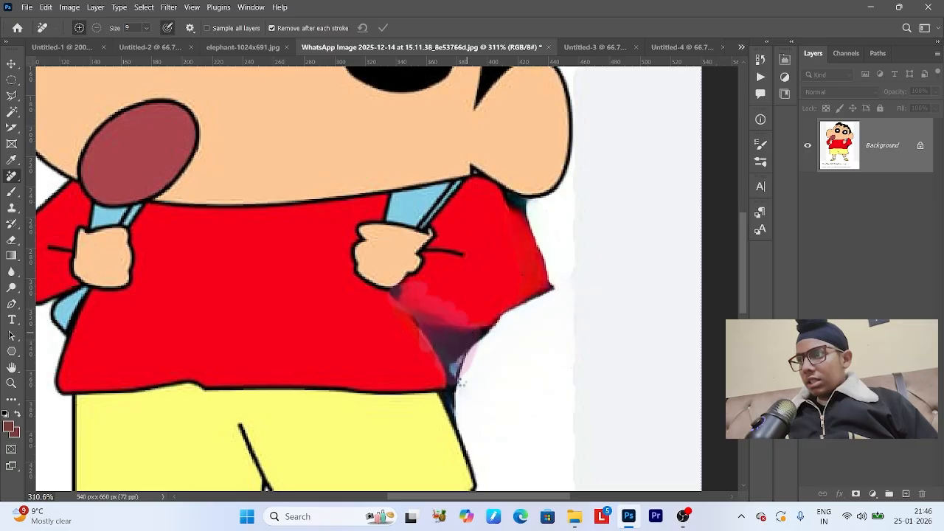
drag(460, 381, 458, 384)
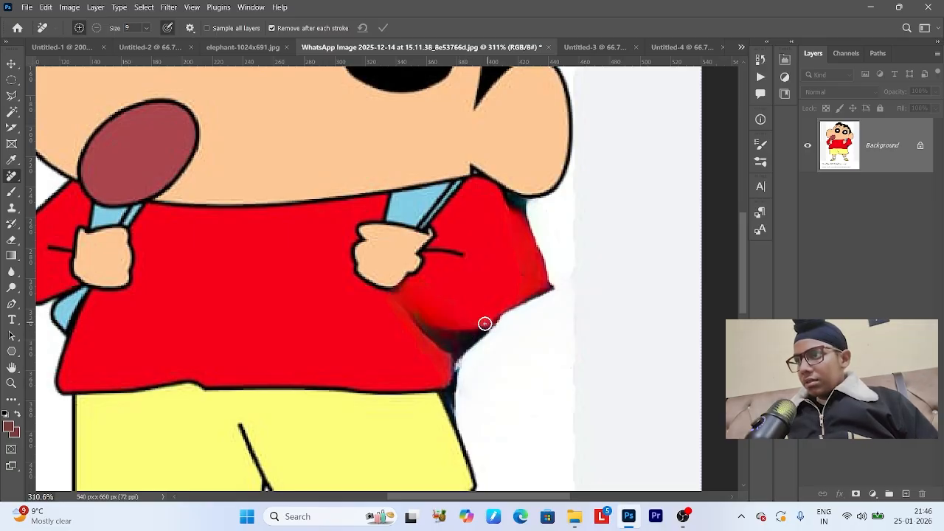
mouse_move(484, 324)
mouse_down()
mouse_move(455, 353)
mouse_move(441, 341)
mouse_move(463, 337)
mouse_move(415, 326)
mouse_move(432, 320)
mouse_move(450, 338)
mouse_move(482, 333)
mouse_up()
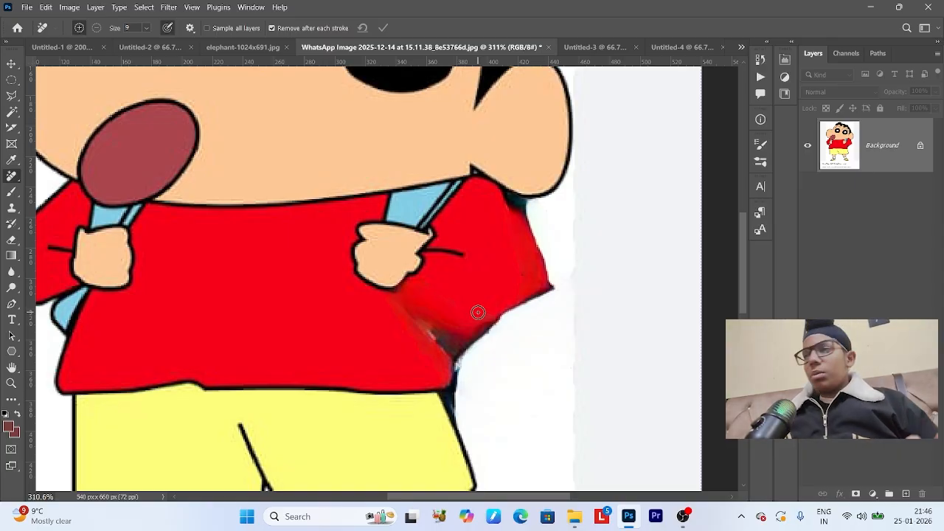
Outline the blue strap above the same hand with the Patch Tool, fill the selection, and deselect.
key(z)
drag(439, 305, 402, 316)
drag(434, 304, 439, 179)
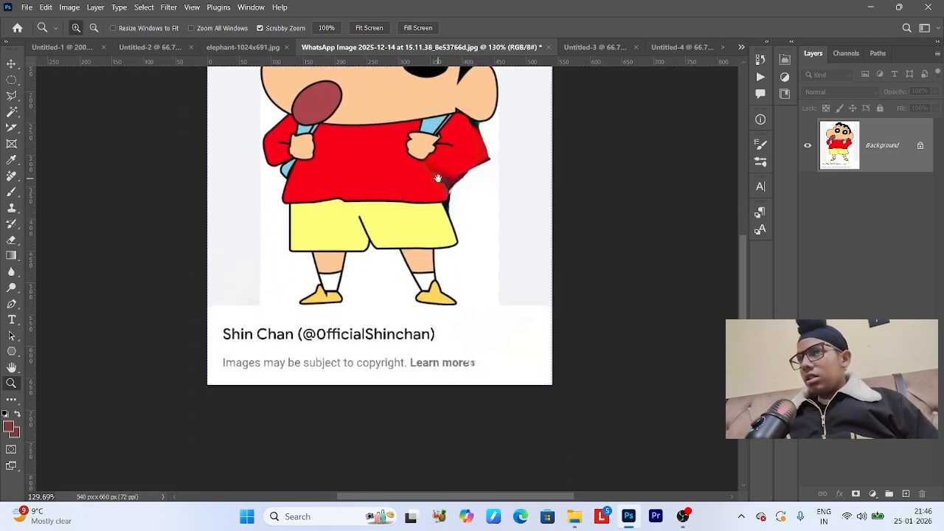
drag(478, 141, 486, 281)
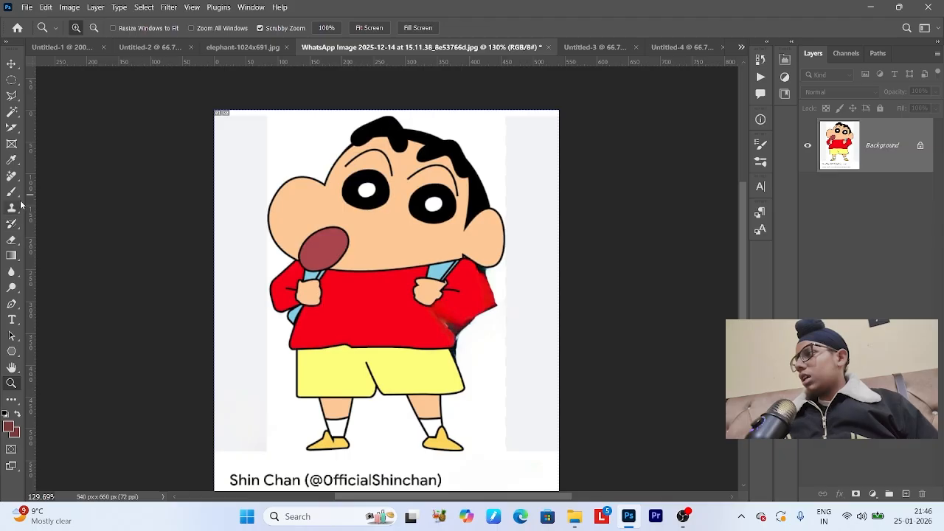
click(12, 175)
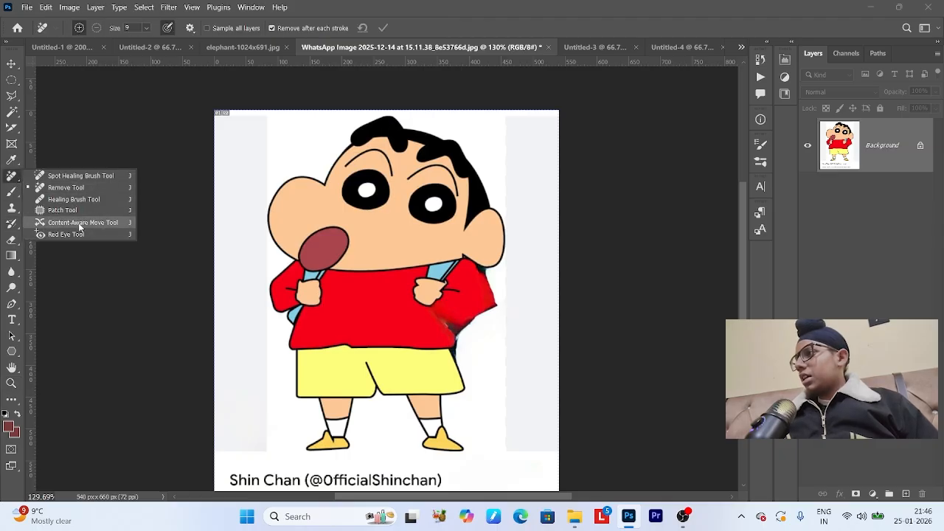
click(74, 211)
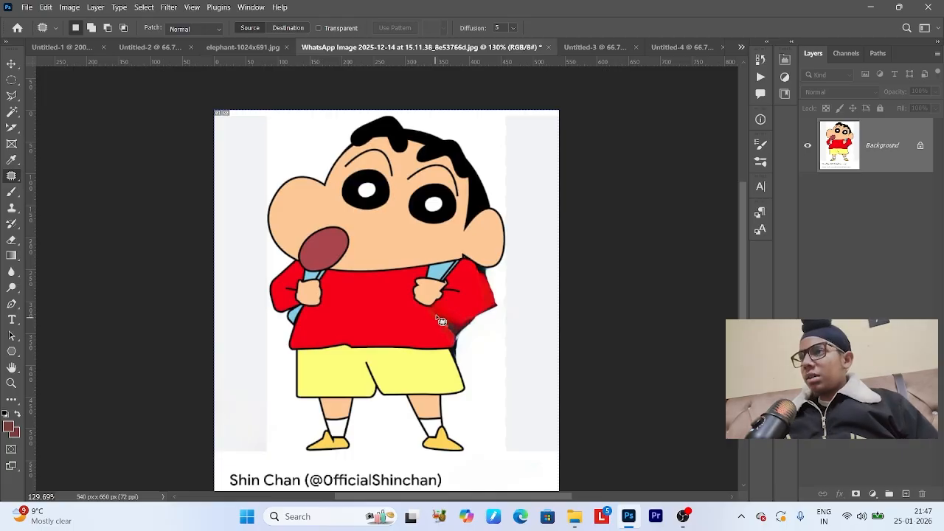
key(z)
drag(450, 290, 511, 298)
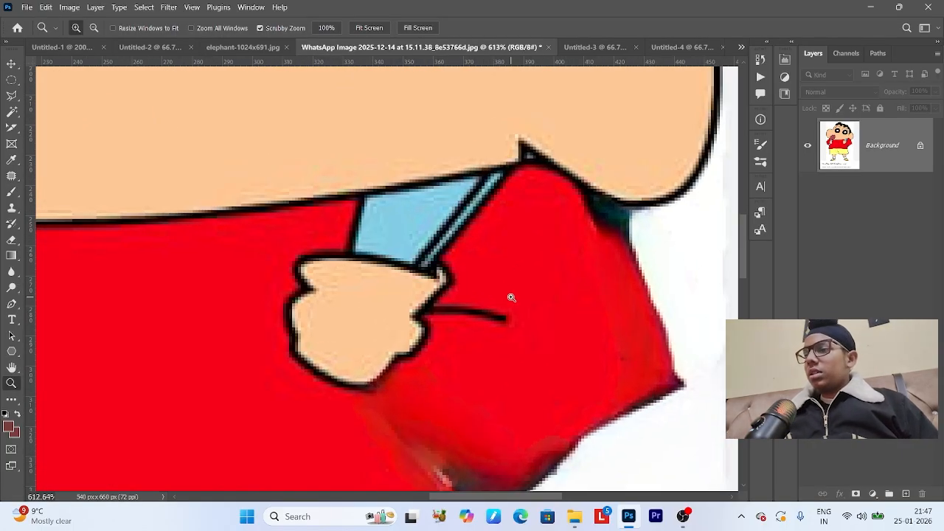
key(j)
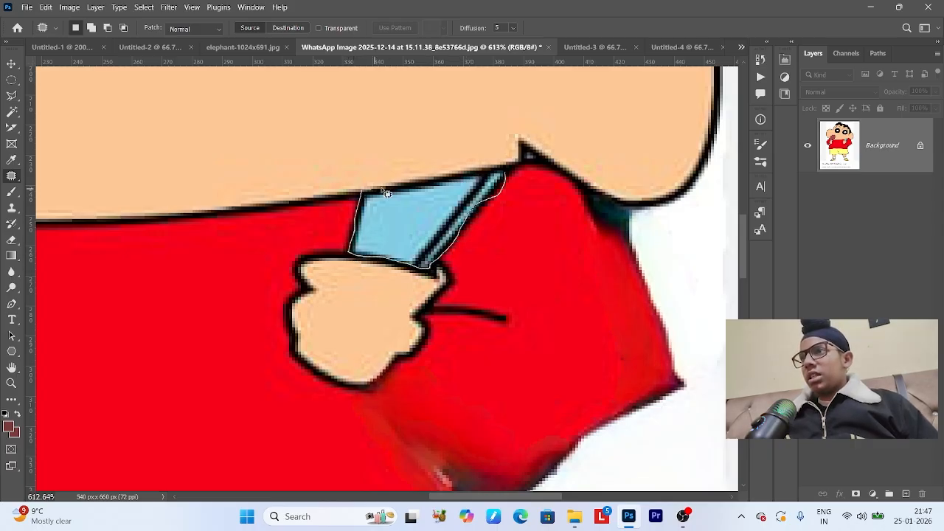
drag(510, 179, 510, 180)
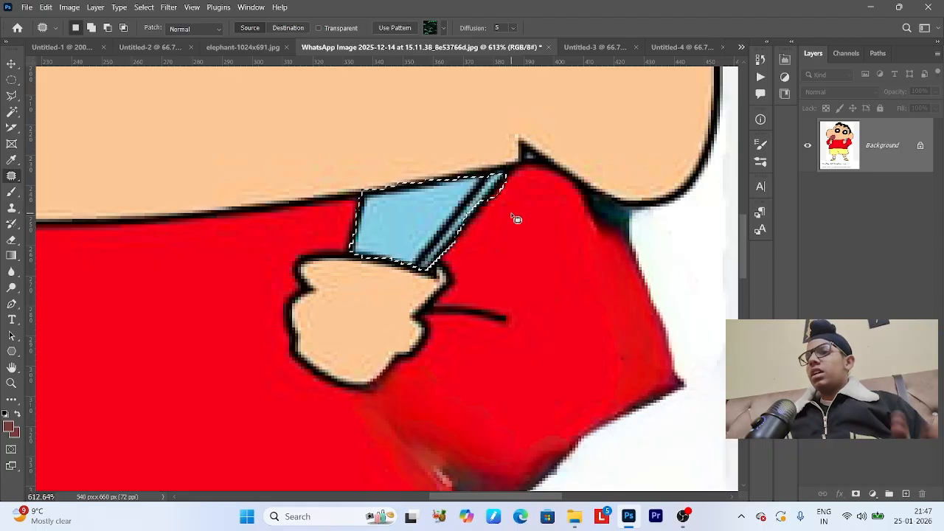
key(shift+F5)
key(Return)
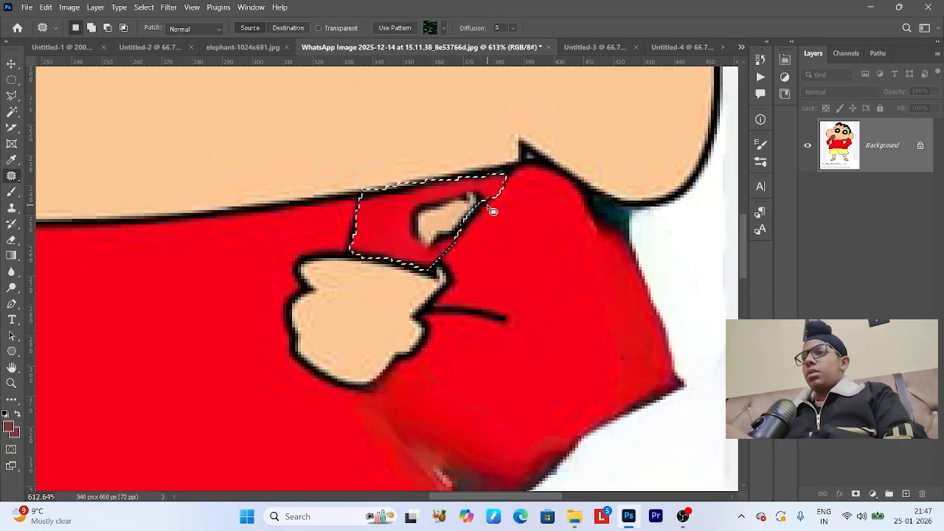
key(shift+F5)
key(Return)
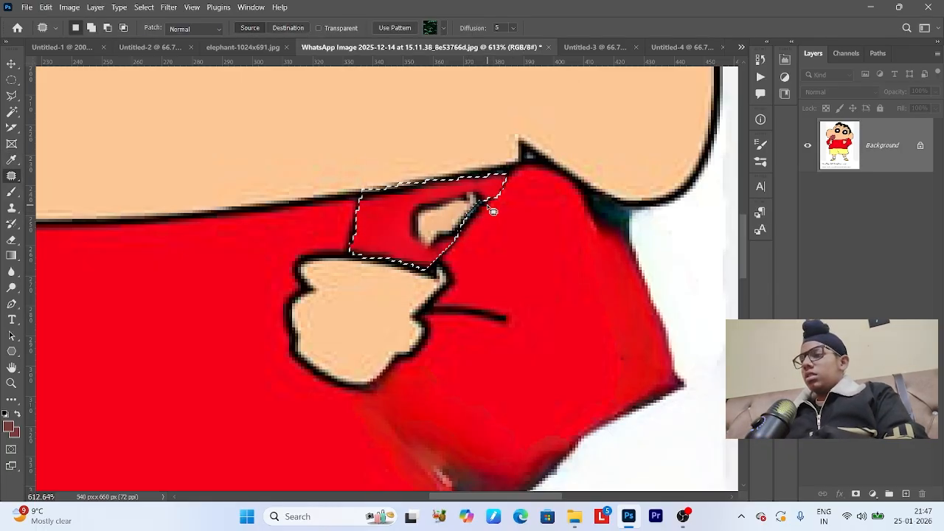
key(ctrl+d)
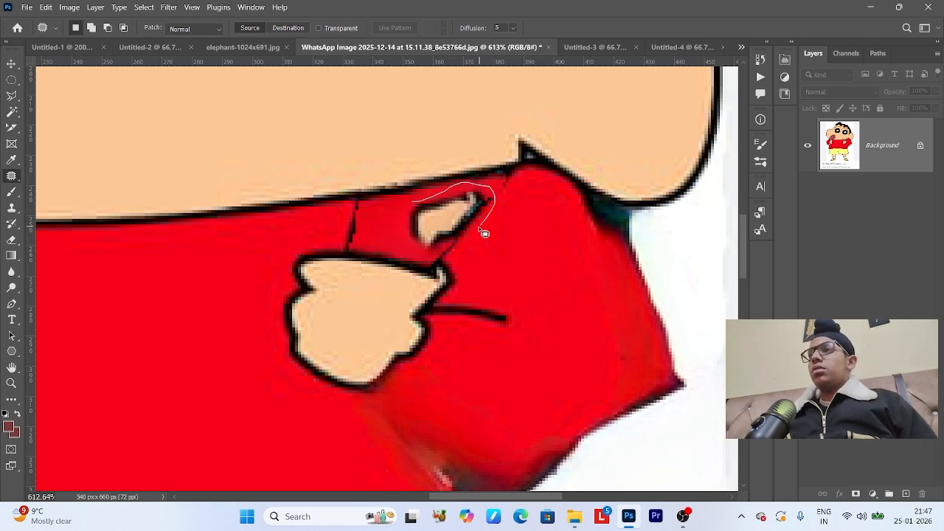
Outline the leftover skin-coloured patch above the hand with the Patch Tool, fill it, and deselect.
drag(411, 226, 410, 225)
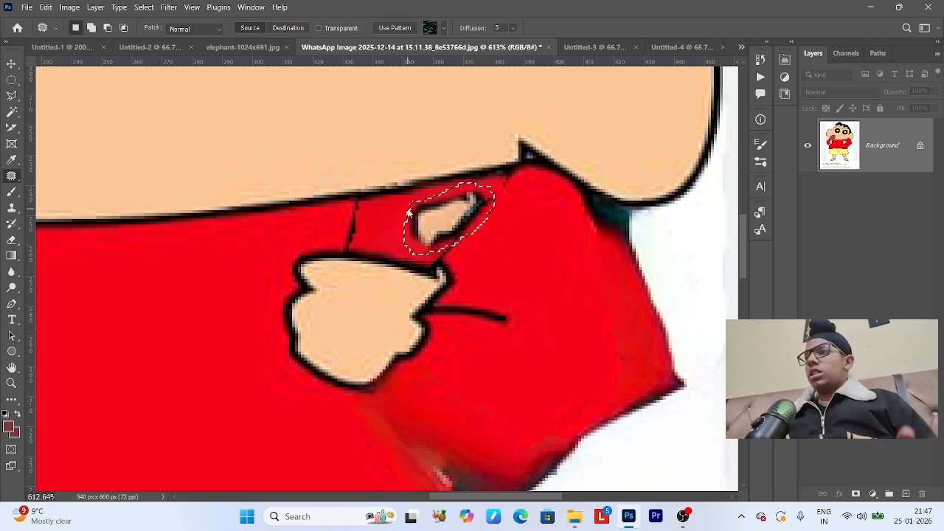
key(shift+F5)
key(Return)
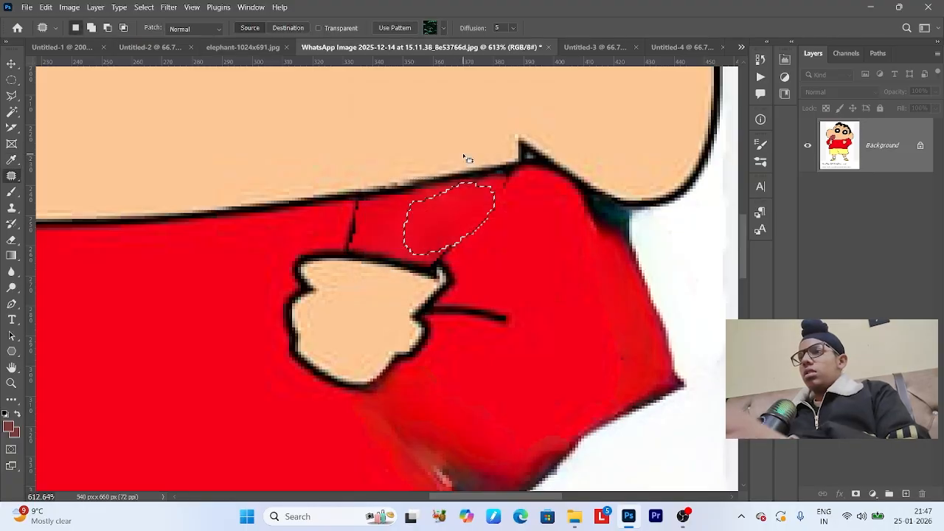
key(ctrl+d)
key(z)
scroll(516, 222, down, 10)
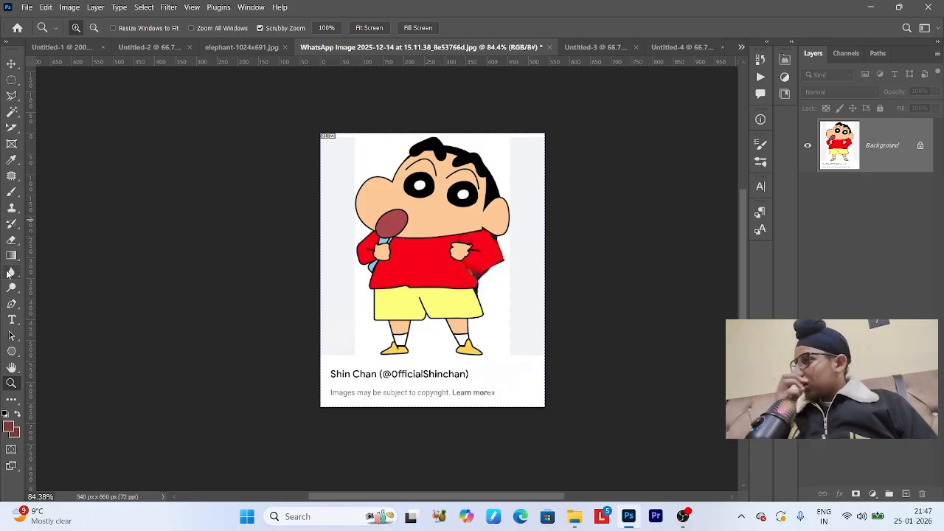
Choose the Eraser Tool and set its brush size to 149 px.
click(12, 244)
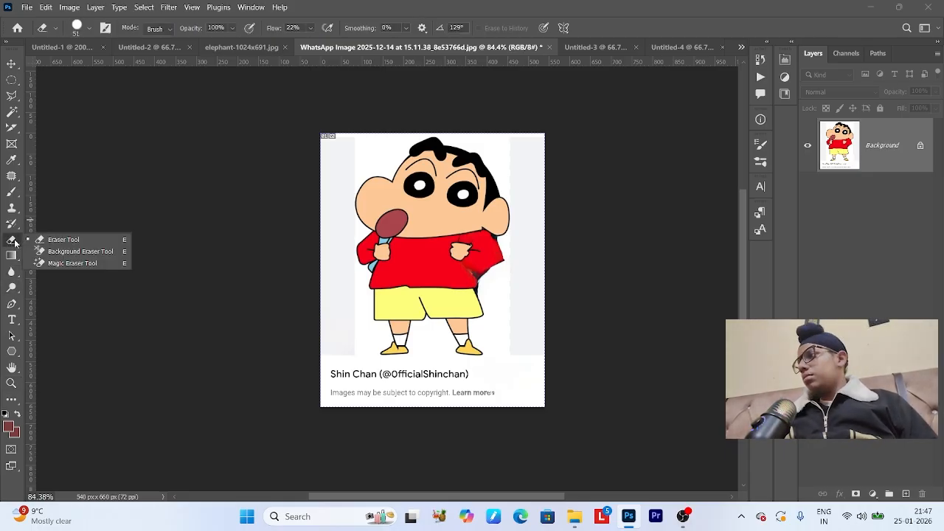
click(53, 246)
right_click(428, 303)
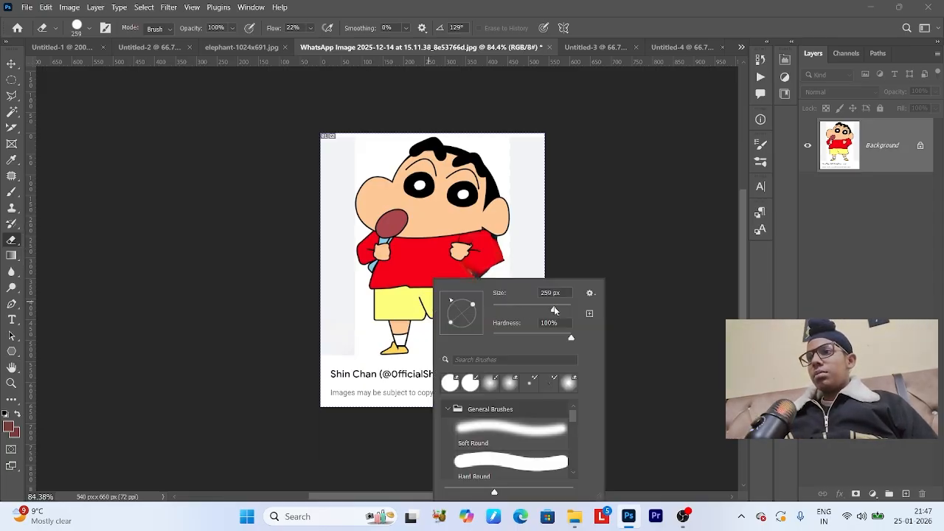
drag(554, 307, 542, 309)
Try erasing over the cartoon with the brown background colour and again with black and white colours, undoing each stroke.
mouse_move(395, 309)
mouse_down()
mouse_move(396, 261)
mouse_move(396, 326)
mouse_move(387, 330)
mouse_move(395, 338)
mouse_move(392, 295)
mouse_up()
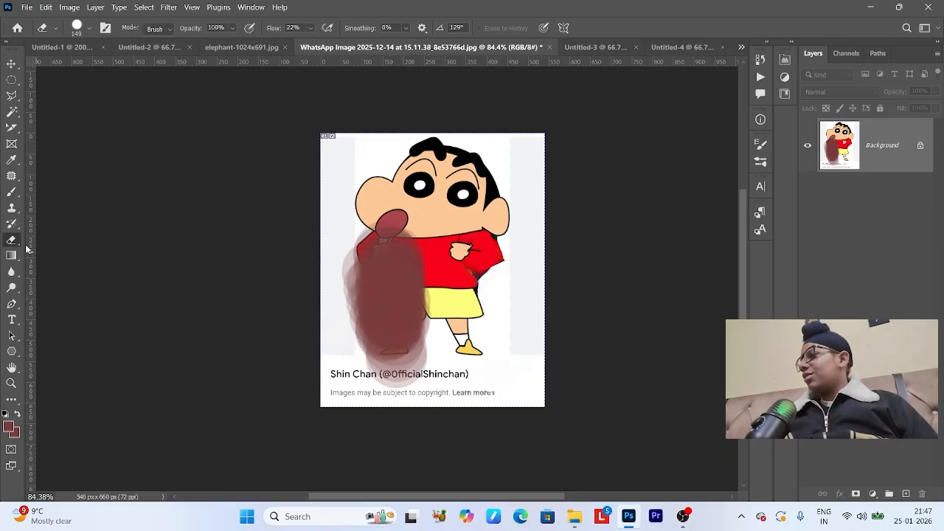
key(ctrl+z)
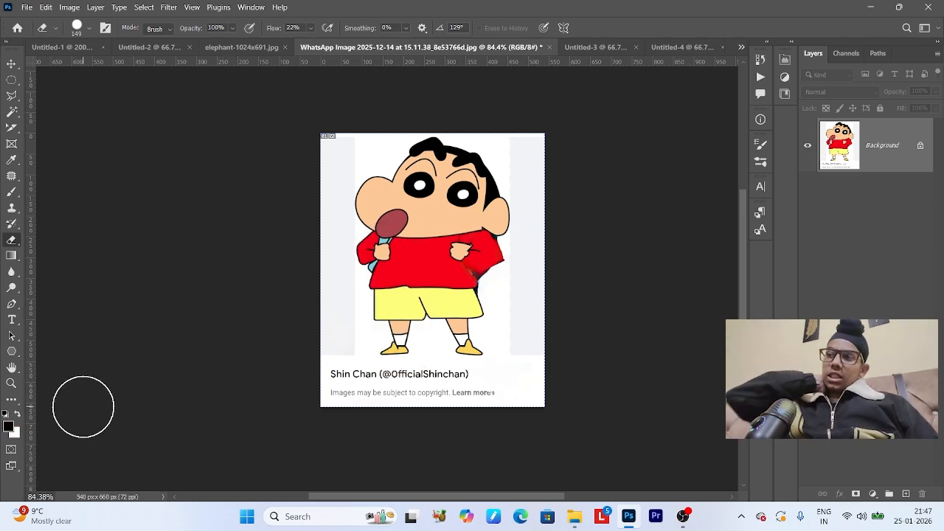
mouse_move(405, 337)
mouse_down()
mouse_move(399, 268)
mouse_move(396, 341)
mouse_move(413, 193)
mouse_up()
key(ctrl+z)
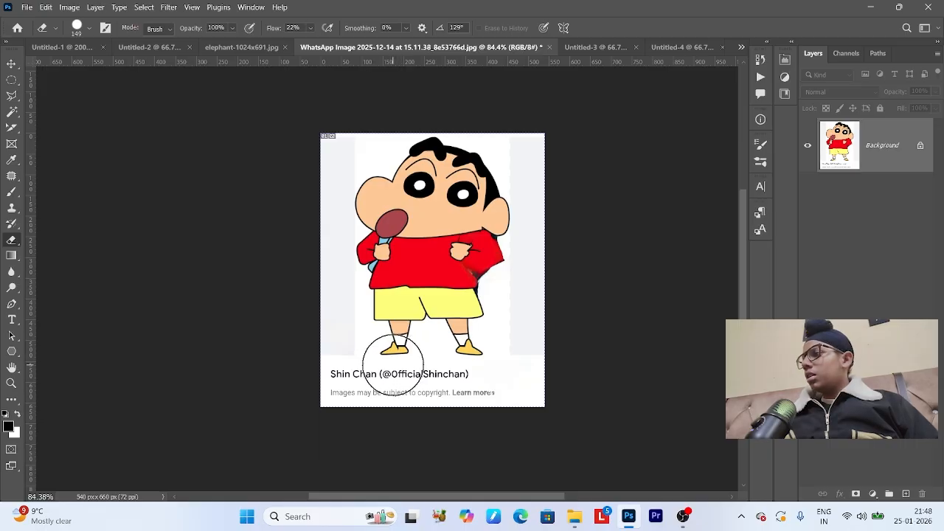
Erase over the cartoon's leg and arm to white, setting the foreground colour to red (ff0000) between the two strokes.
mouse_move(393, 365)
mouse_down()
mouse_move(390, 327)
mouse_move(382, 338)
mouse_up()
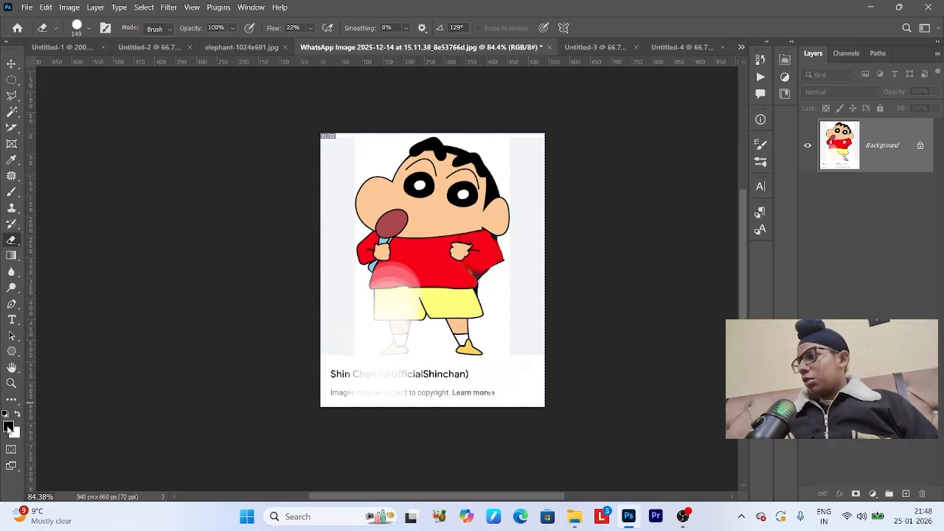
click(9, 426)
drag(454, 237, 791, 102)
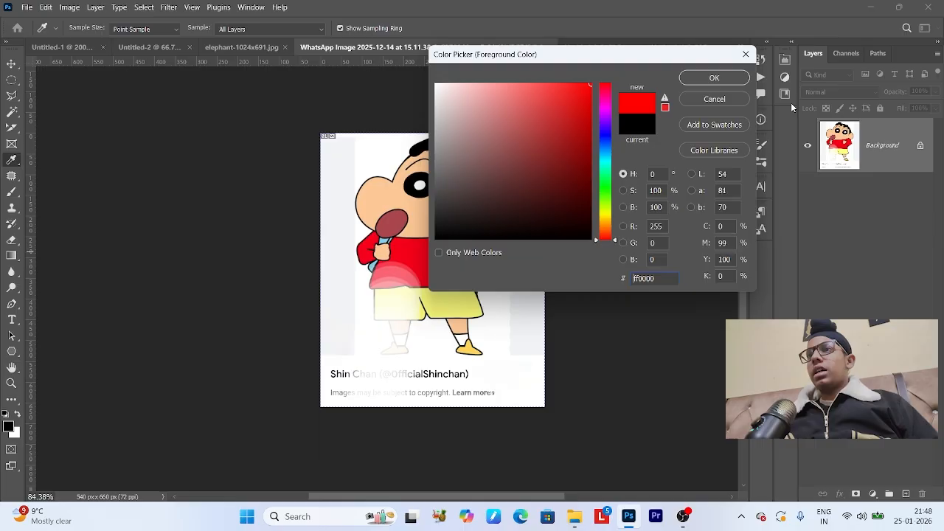
click(725, 83)
mouse_move(390, 295)
mouse_down()
mouse_move(392, 305)
mouse_move(392, 265)
mouse_move(390, 307)
mouse_up()
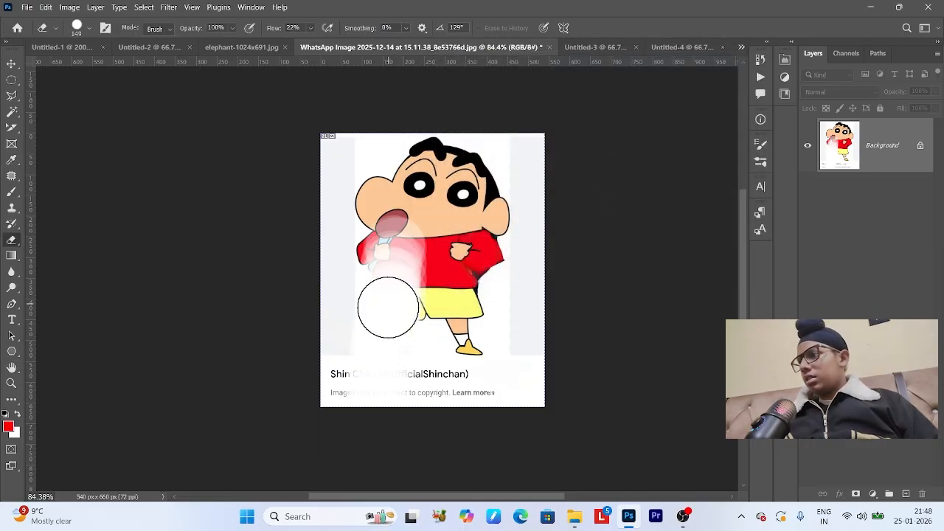
Swap the foreground and background colours, erase over the cartoon in red, and undo all the eraser strokes.
click(15, 416)
mouse_move(379, 321)
mouse_down()
mouse_move(402, 177)
mouse_move(380, 375)
mouse_move(388, 293)
mouse_up()
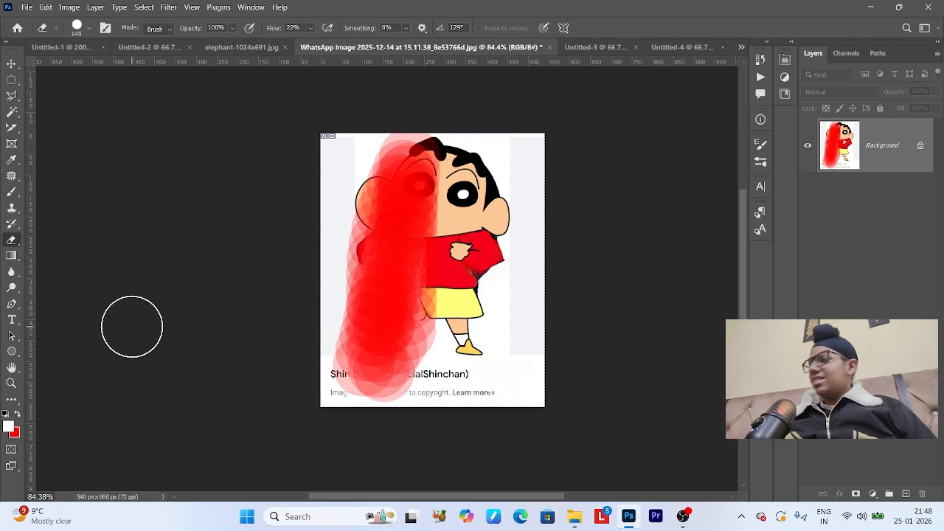
right_click(18, 244)
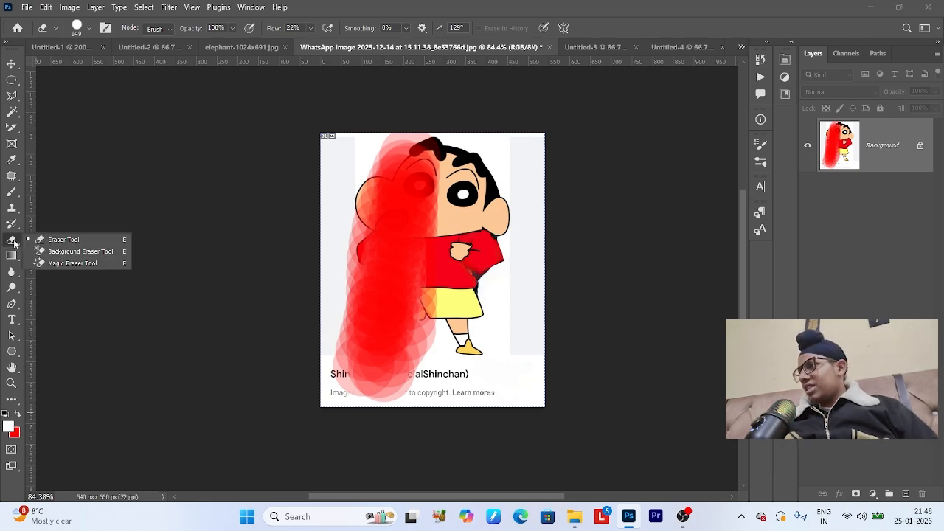
click(72, 240)
key(ctrl+z)
key(ctrl+z)
key(ctrl+z)
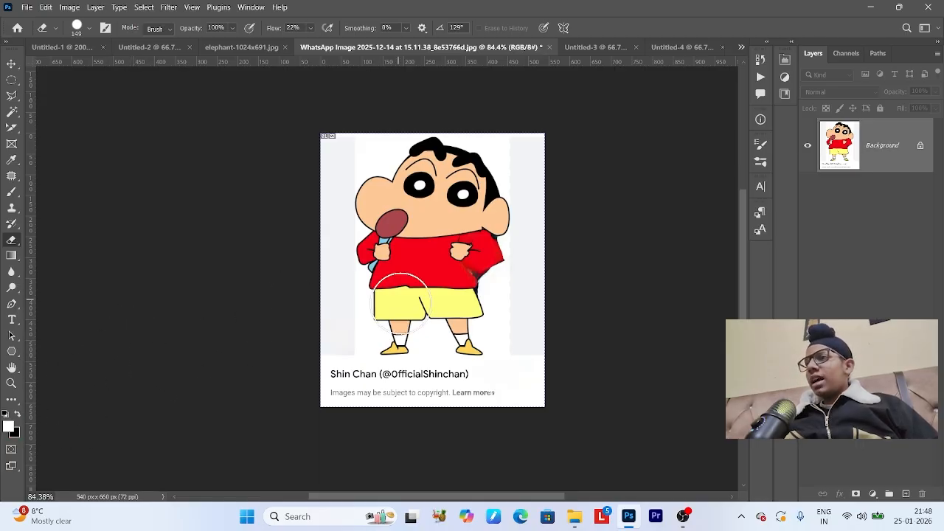
Try an eraser stroke over the cartoon and undo it, duplicate the Background layer, unlock the original and select the copy.
mouse_move(400, 282)
mouse_down()
mouse_move(405, 183)
mouse_move(394, 304)
mouse_move(392, 234)
mouse_move(369, 206)
mouse_move(373, 263)
mouse_move(407, 259)
mouse_up()
key(ctrl+z)
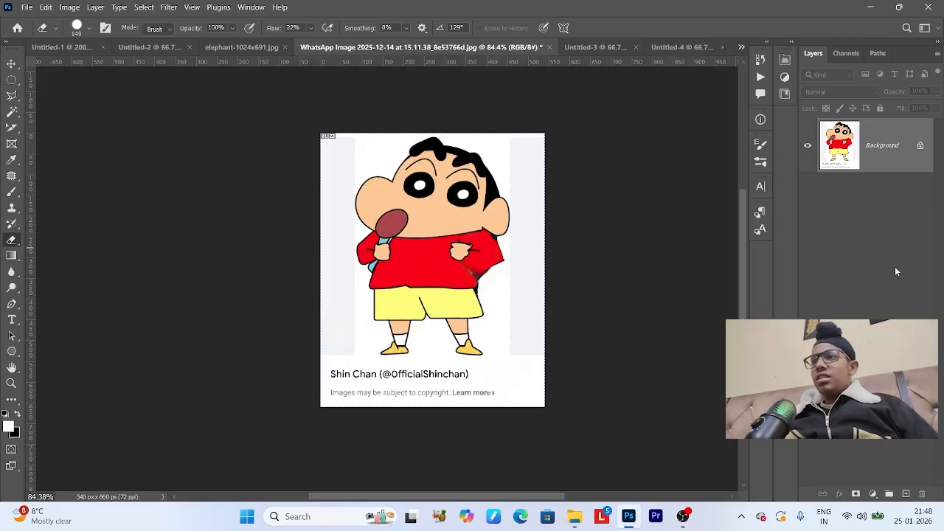
key(ctrl+j)
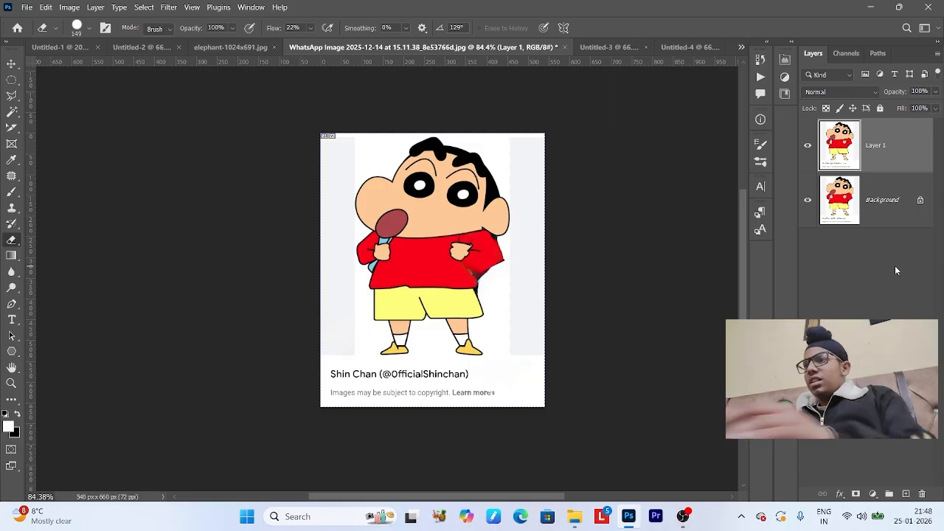
click(921, 201)
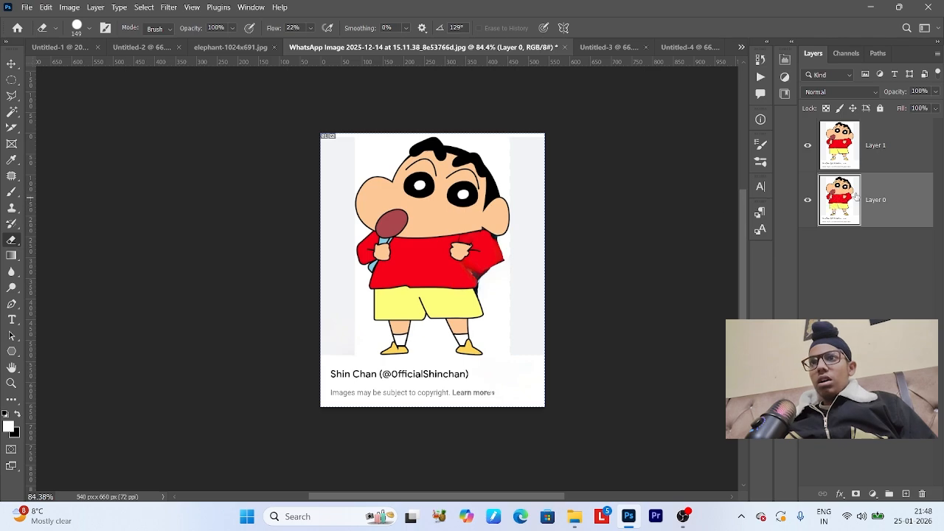
click(903, 155)
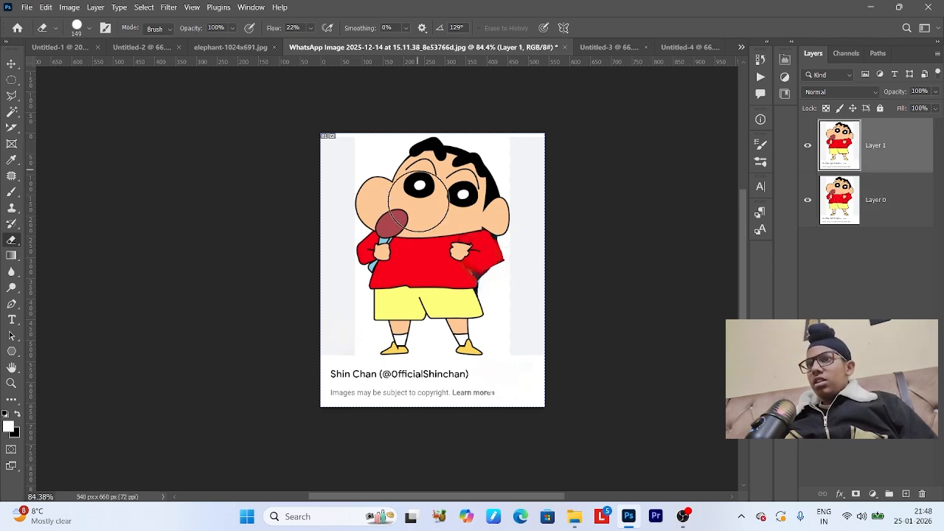
Erase over the cartoon on Layer 1 with the lower layer shown and with it hidden, and undo back to the single Background layer.
mouse_move(413, 203)
mouse_down()
mouse_move(427, 229)
mouse_move(430, 299)
mouse_move(434, 245)
mouse_up()
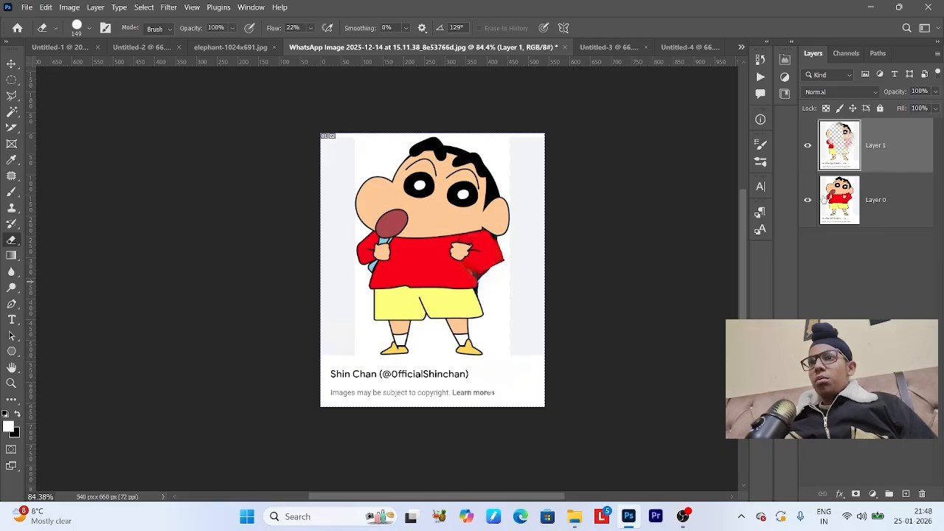
click(808, 200)
mouse_move(375, 331)
mouse_down()
mouse_move(380, 211)
mouse_move(361, 238)
mouse_up()
key(ctrl+z)
key(ctrl+z)
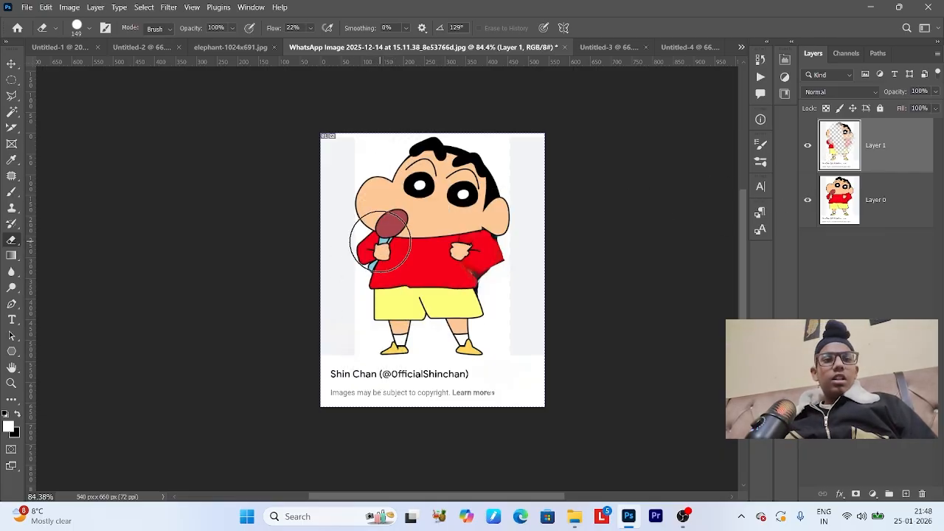
key(ctrl+z)
key(ctrl+z)
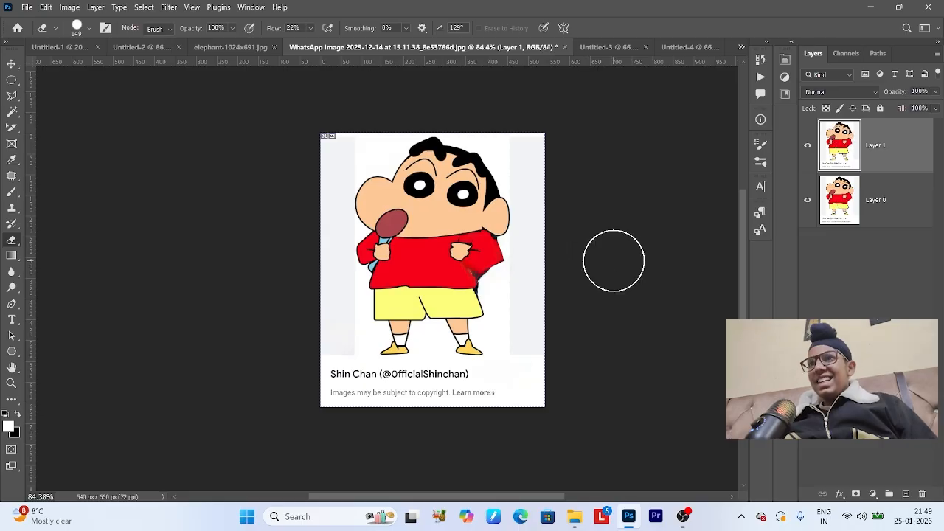
key(ctrl+z)
Erase over the cartoon on the locked Background layer, unlock it, and erase to transparency before and after swapping the foreground and background colours.
mouse_move(387, 222)
mouse_down()
mouse_move(407, 316)
mouse_move(418, 188)
mouse_up()
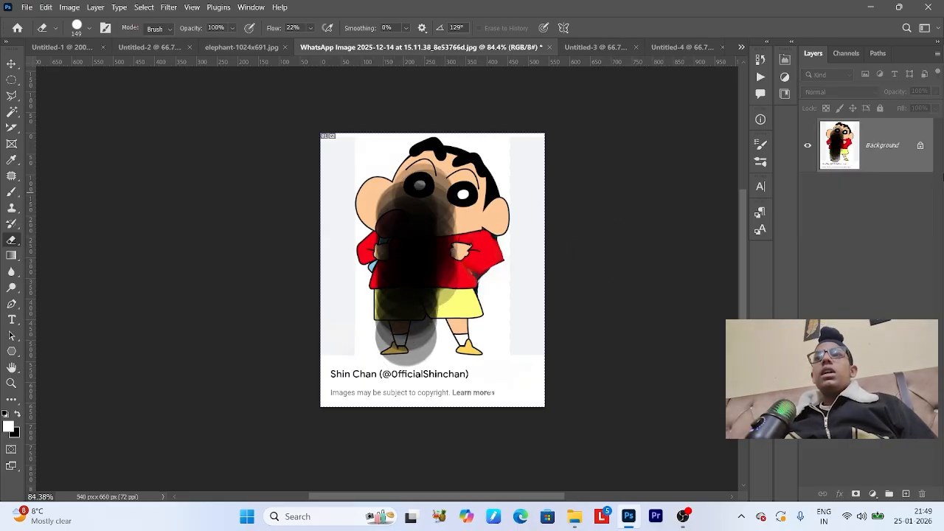
click(919, 147)
mouse_move(401, 238)
mouse_down()
mouse_move(425, 224)
mouse_move(411, 198)
mouse_move(413, 322)
mouse_move(425, 270)
mouse_up()
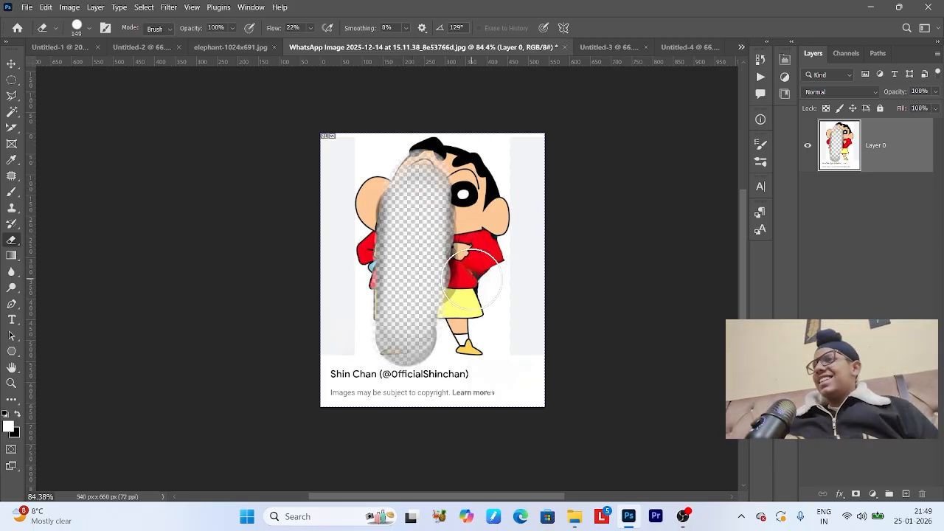
mouse_move(456, 211)
mouse_down()
mouse_move(443, 317)
mouse_move(425, 327)
mouse_move(391, 174)
mouse_move(373, 265)
mouse_move(378, 310)
mouse_up()
click(19, 414)
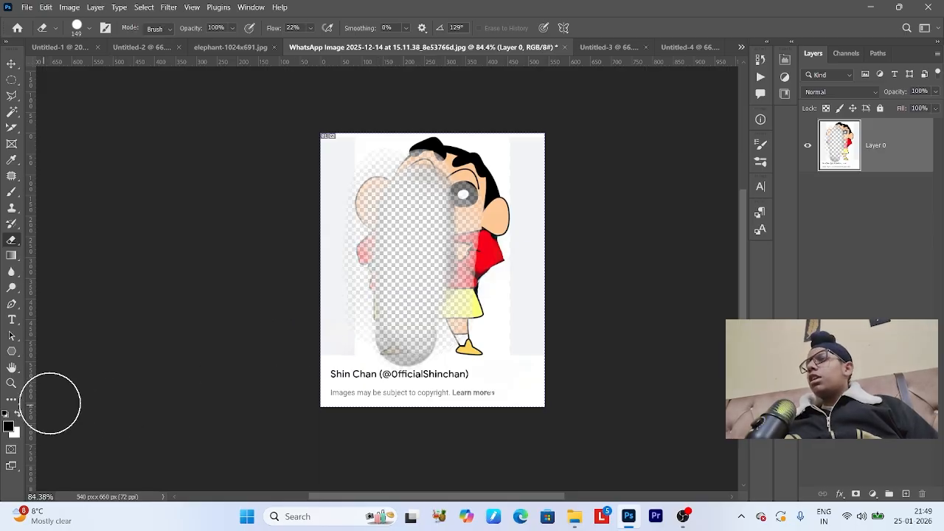
drag(383, 166, 394, 214)
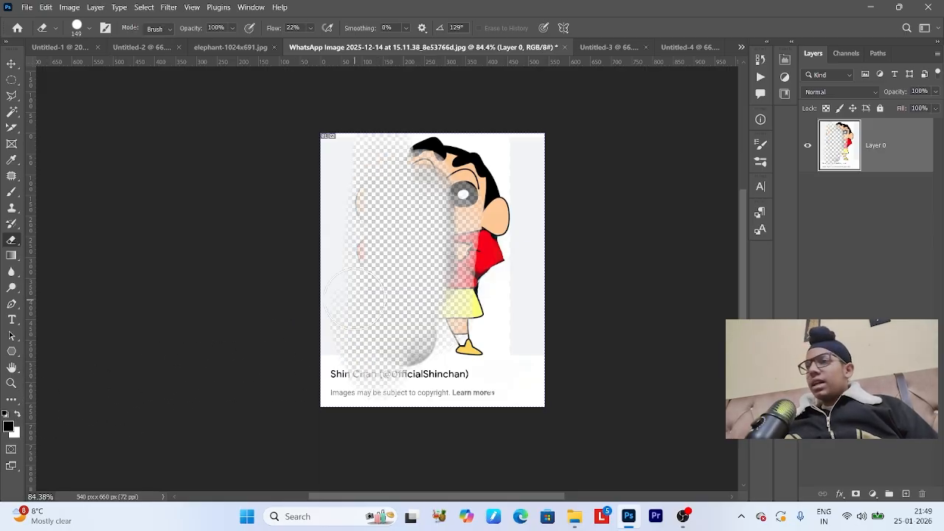
Undo the eraser strokes and the unlocking of the Background layer.
key(ctrl+z)
key(ctrl+z)
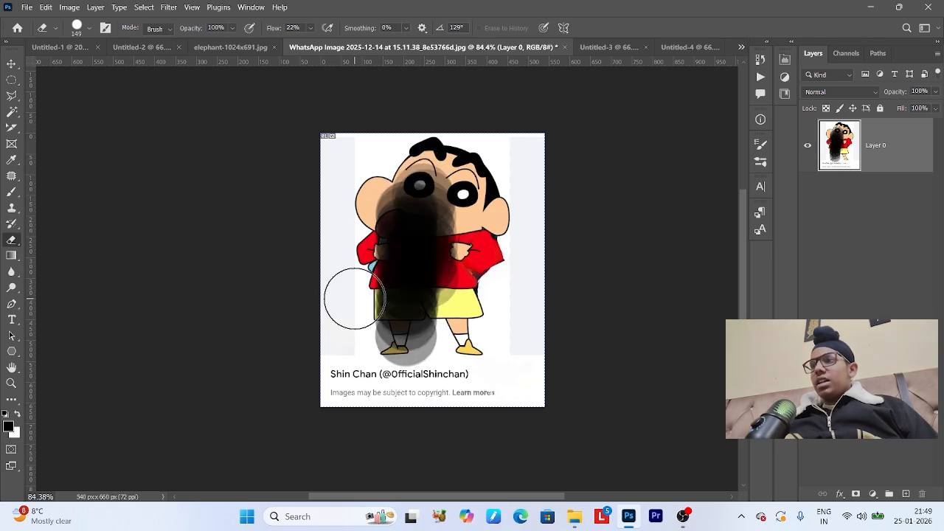
key(ctrl+z)
key(ctrl+z)
key(ctrl+z)
key(ctrl+z)
key(ctrl+z)
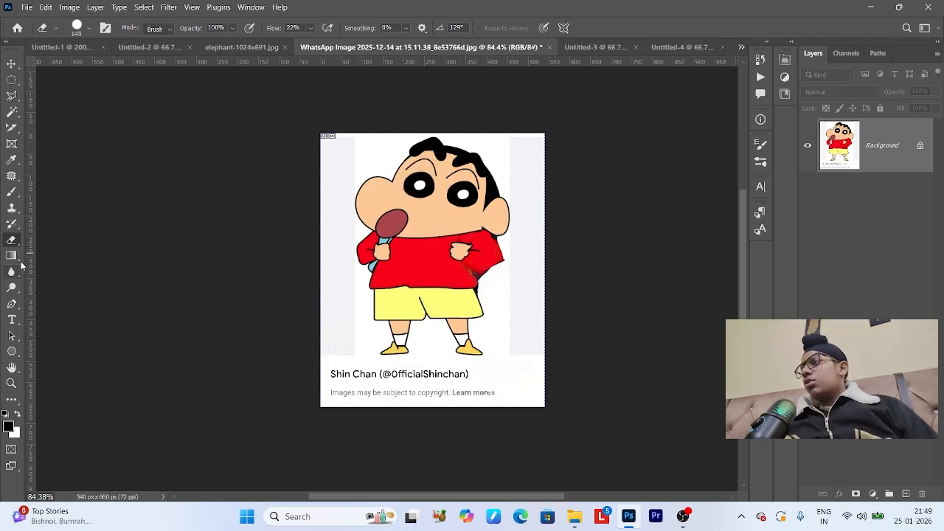
right_click(12, 241)
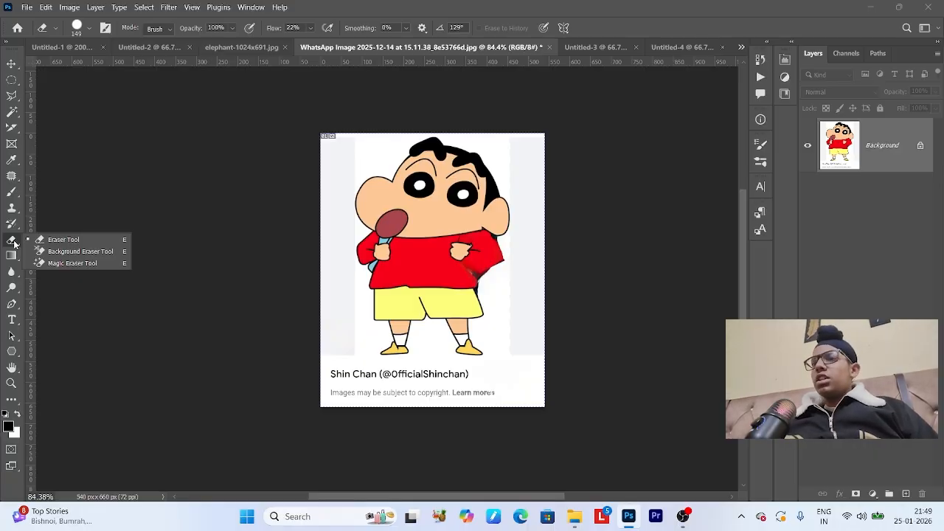
click(684, 516)
click(684, 517)
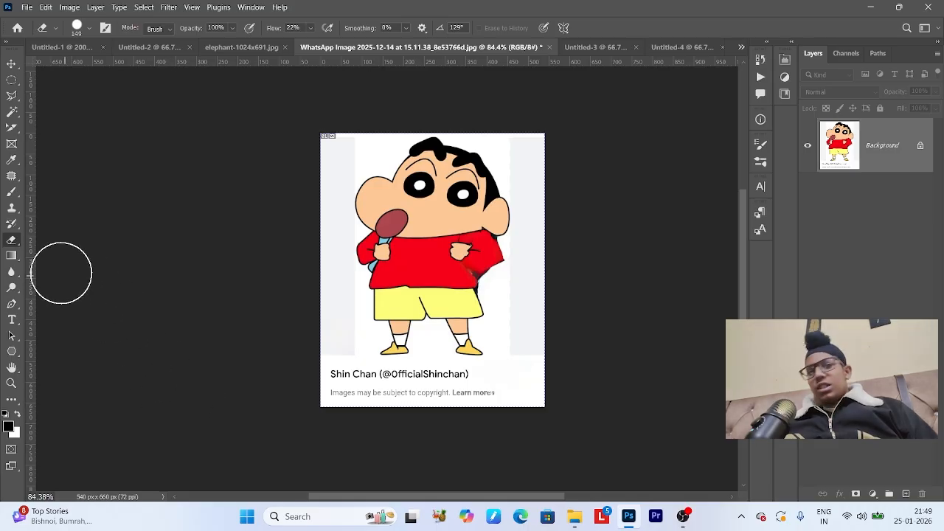
Choose the Gradient Tool and set its gradient to the Black, White preset from the Basics group.
click(12, 257)
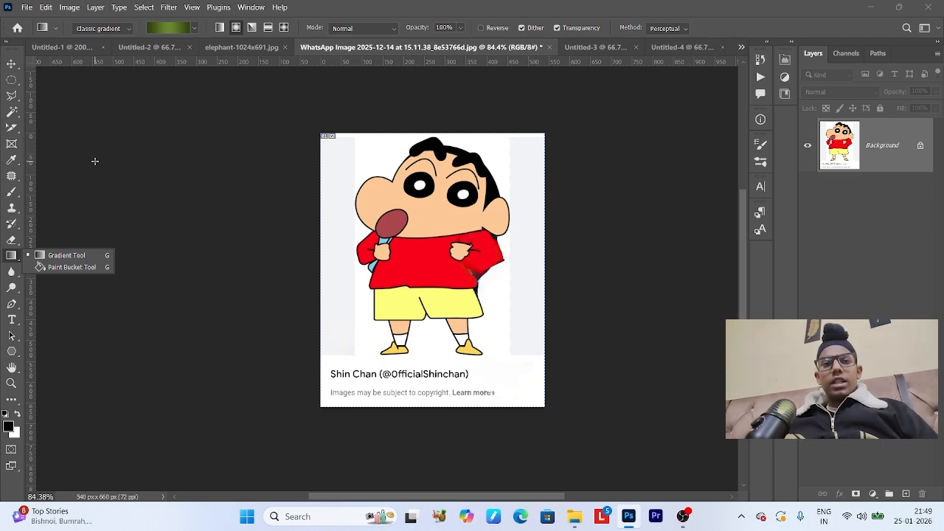
click(94, 253)
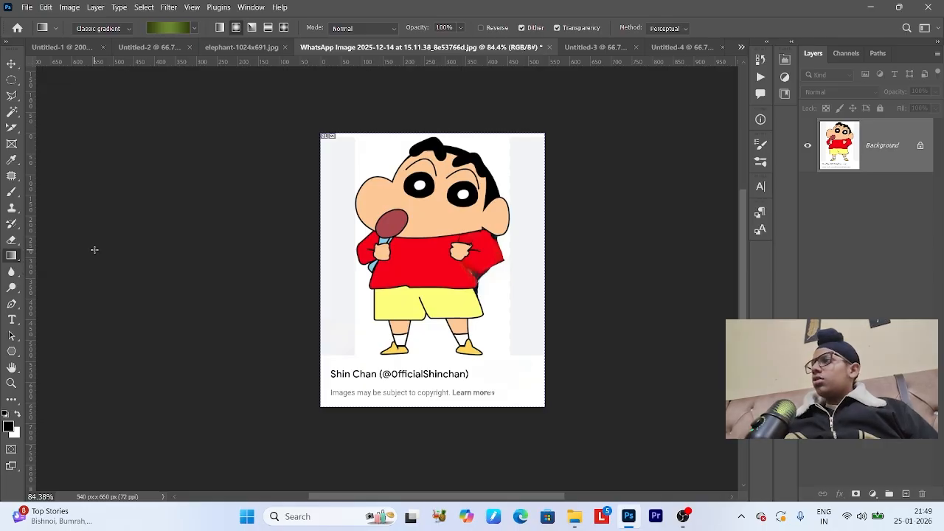
click(186, 29)
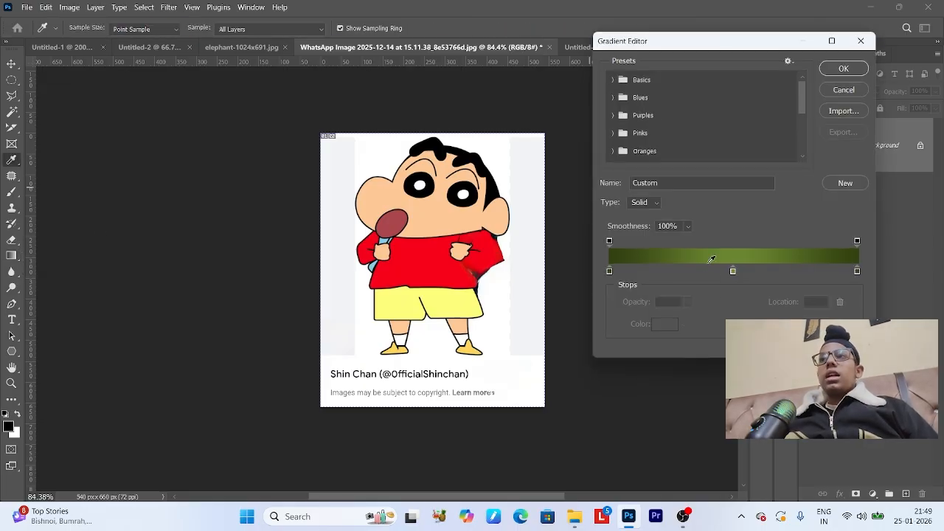
click(613, 82)
click(668, 102)
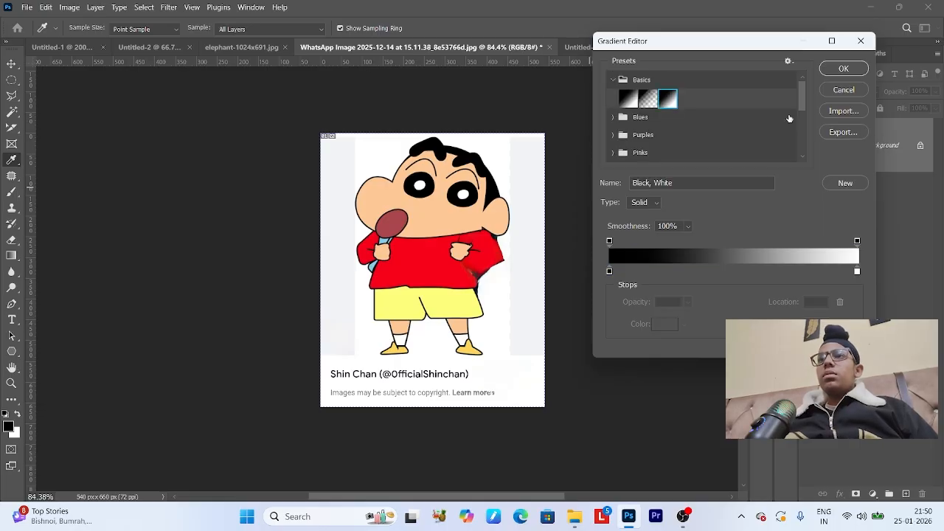
click(840, 69)
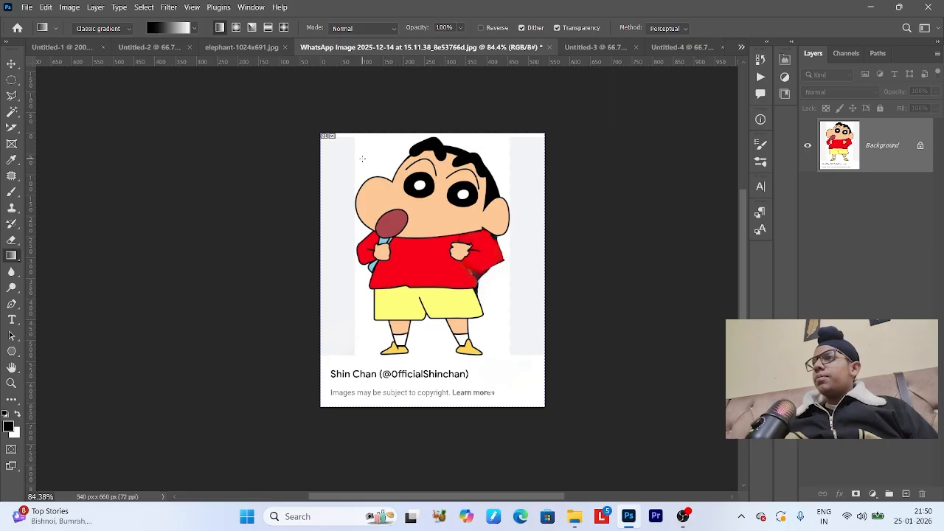
Try a diagonal linear gradient across the image and a radial gradient from its centre, undoing each one.
drag(318, 137, 532, 376)
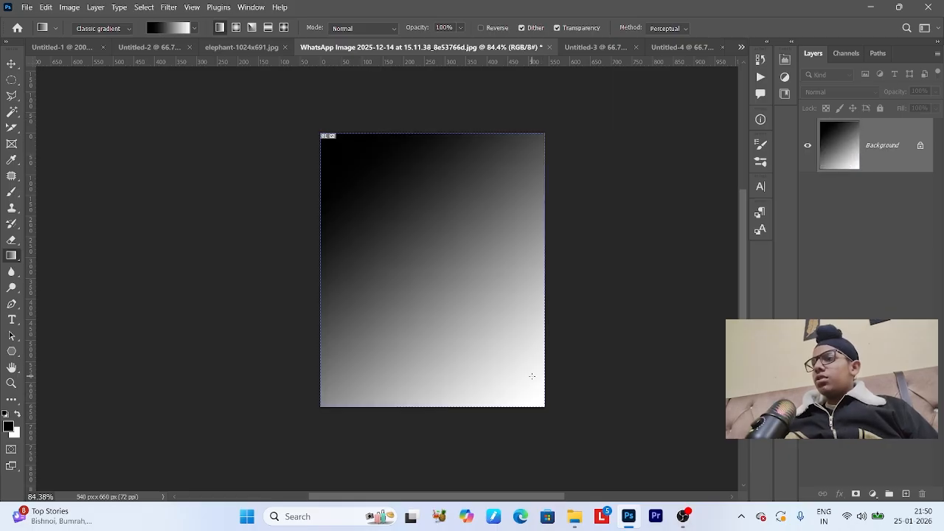
key(ctrl+z)
click(236, 28)
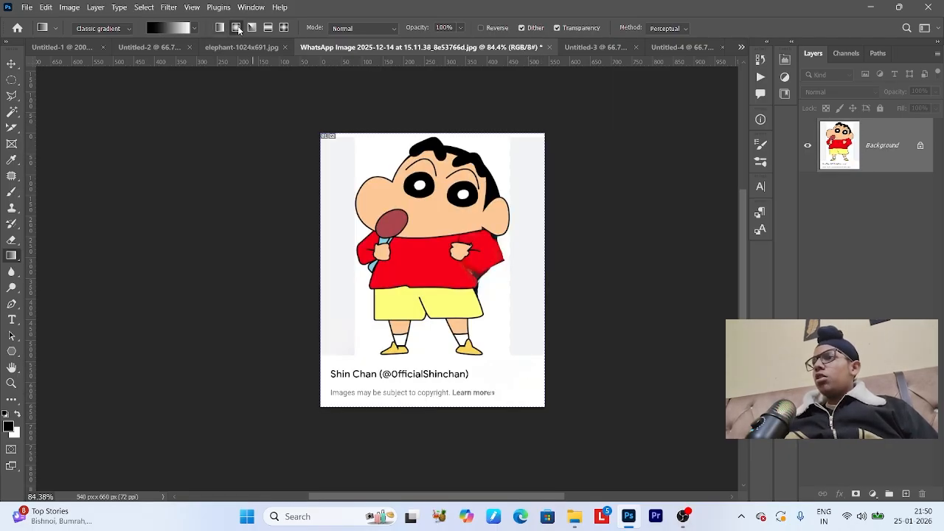
drag(420, 261, 555, 264)
key(ctrl+z)
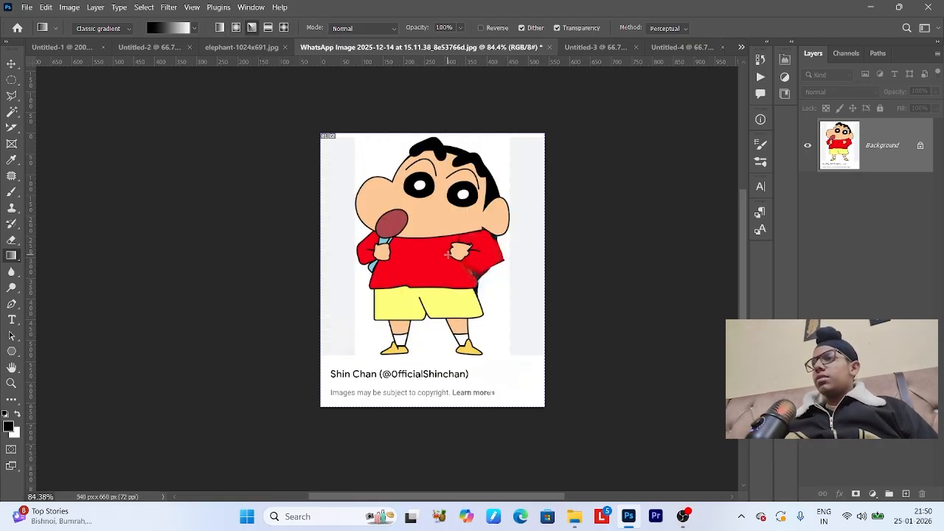
Try an angle gradient from the image's centre and a vertical reflected gradient, undoing each one.
drag(425, 240, 543, 417)
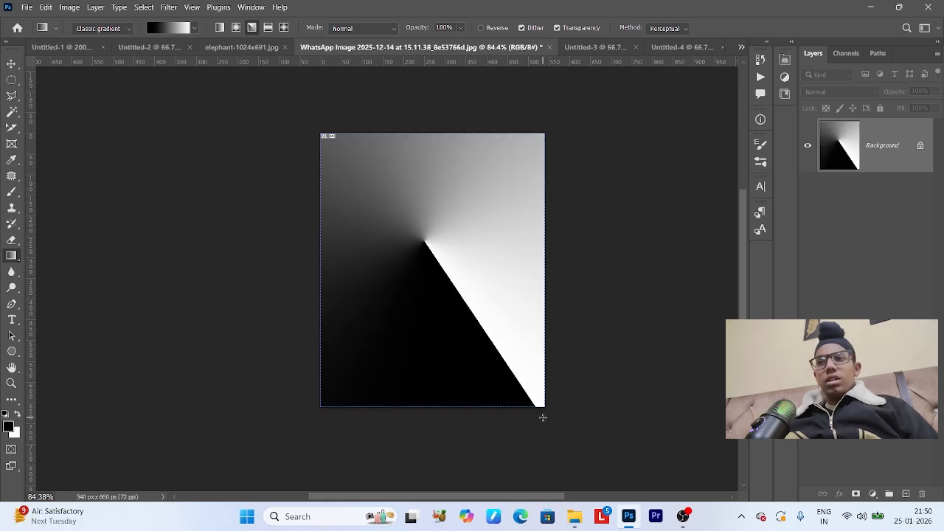
key(ctrl+z)
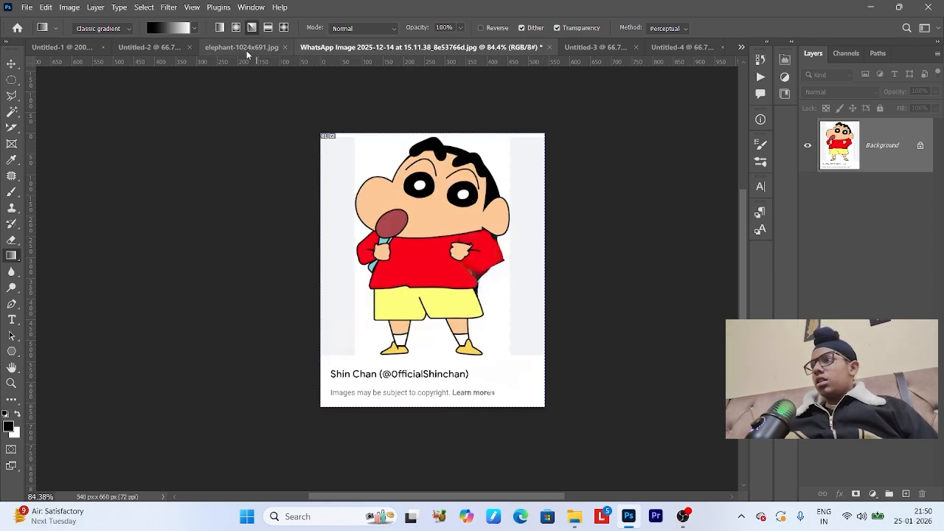
click(268, 28)
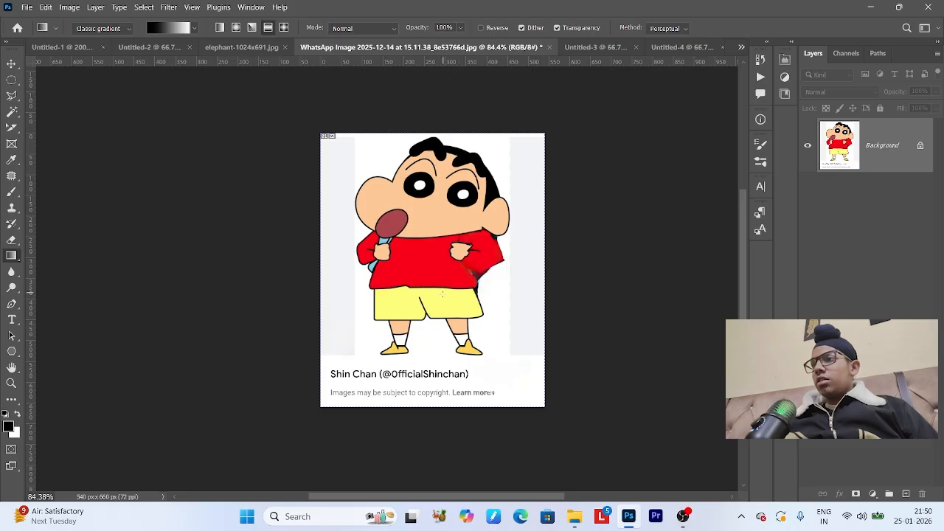
drag(426, 415, 432, 123)
key(ctrl+z)
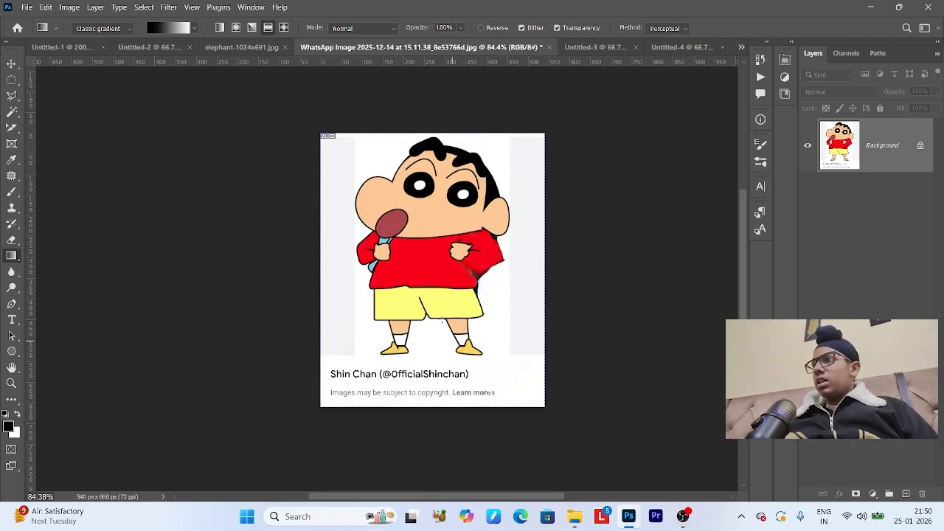
Try a diamond gradient from the image's centre out to its side edge and undo it.
click(284, 28)
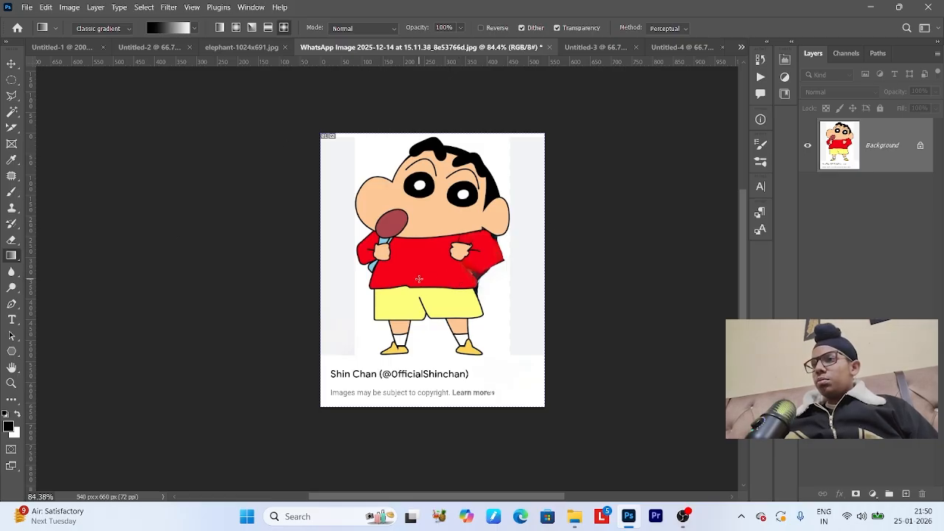
drag(426, 263, 550, 263)
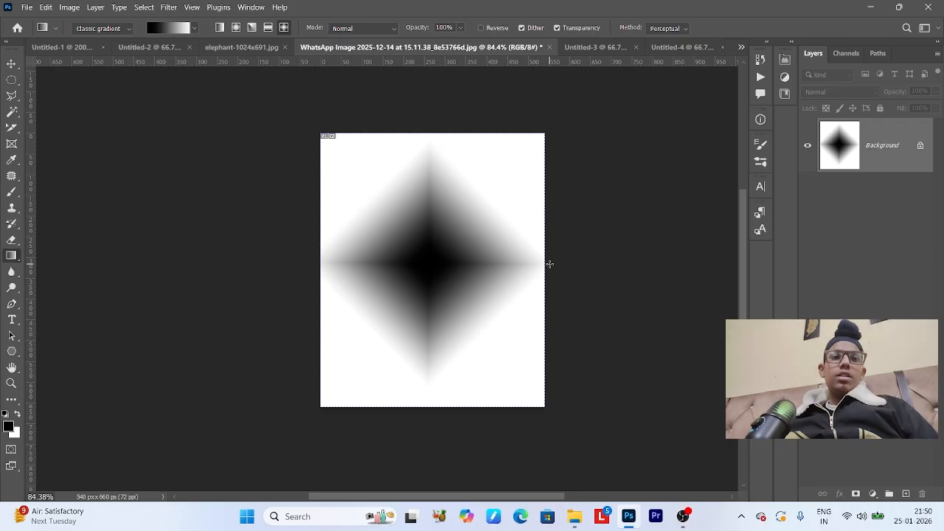
key(ctrl+z)
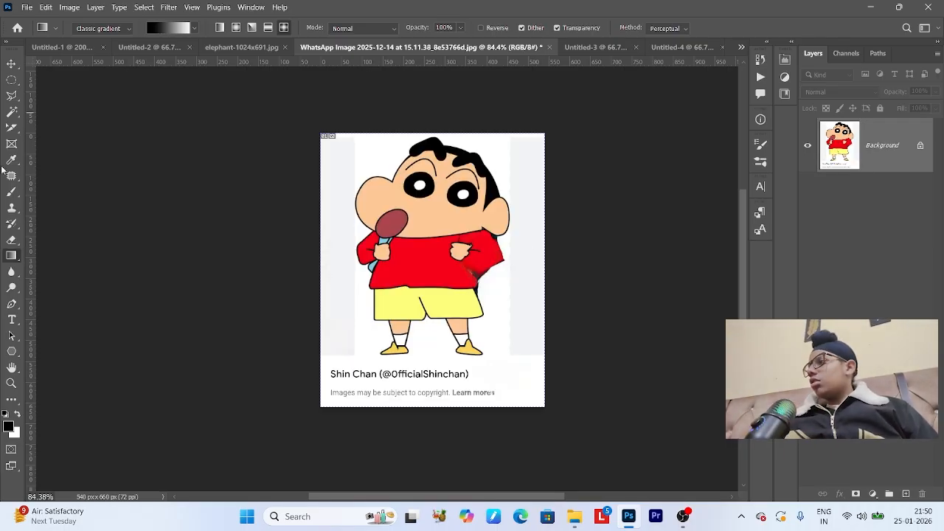
Look through the Gradient, Blur and Dodge tool groups and choose the Pen Tool.
click(11, 255)
click(13, 272)
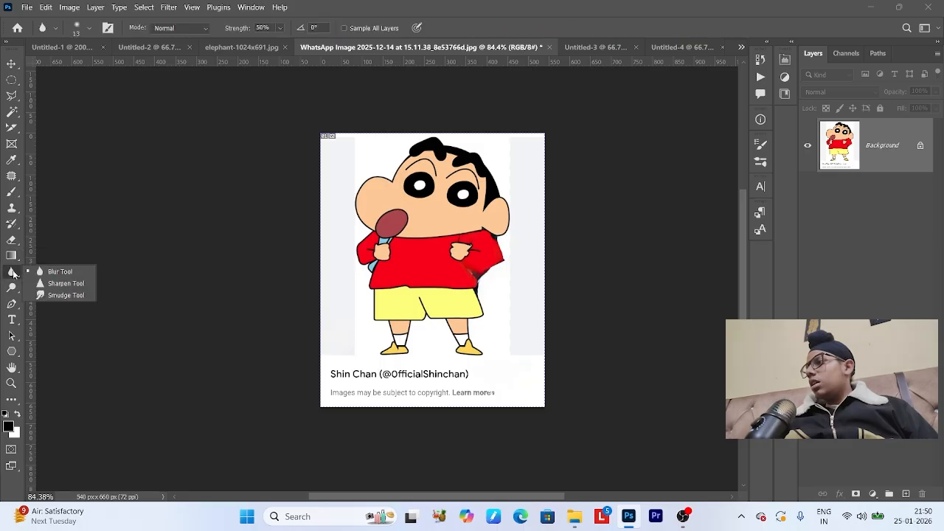
click(11, 255)
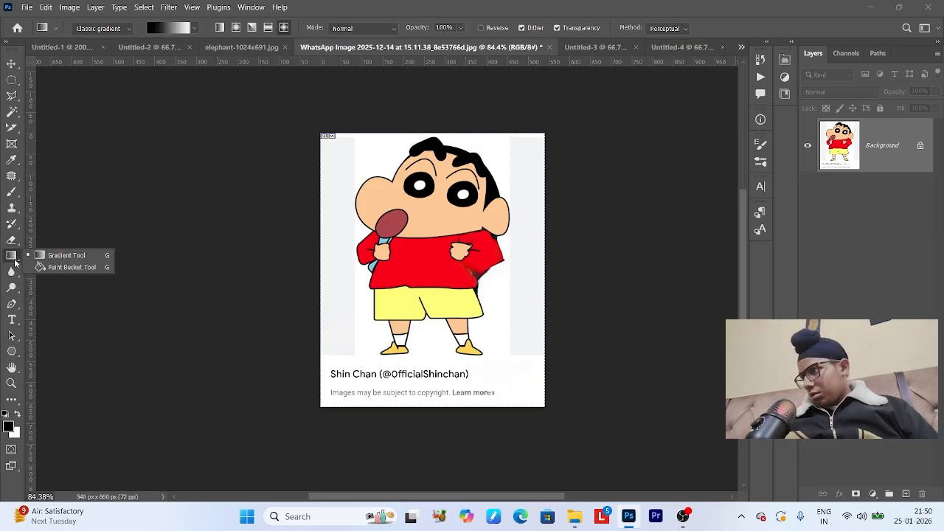
click(13, 273)
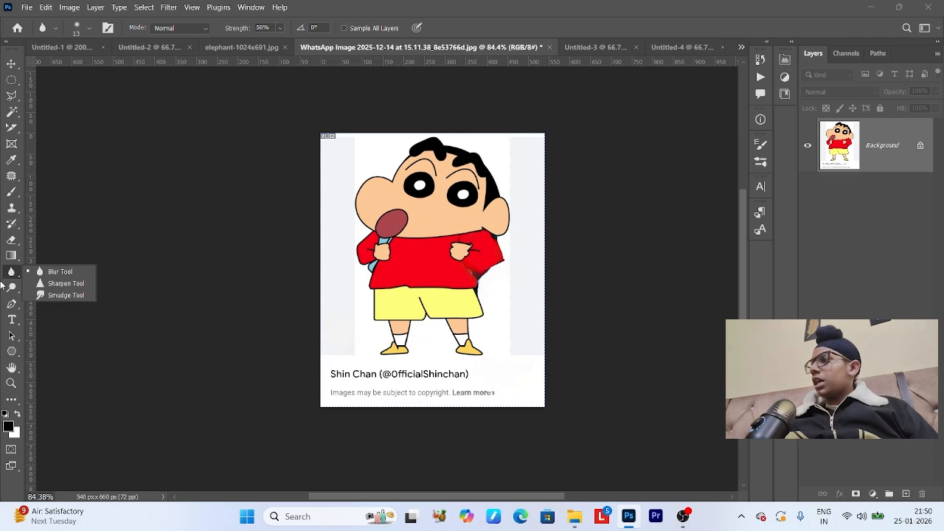
click(8, 292)
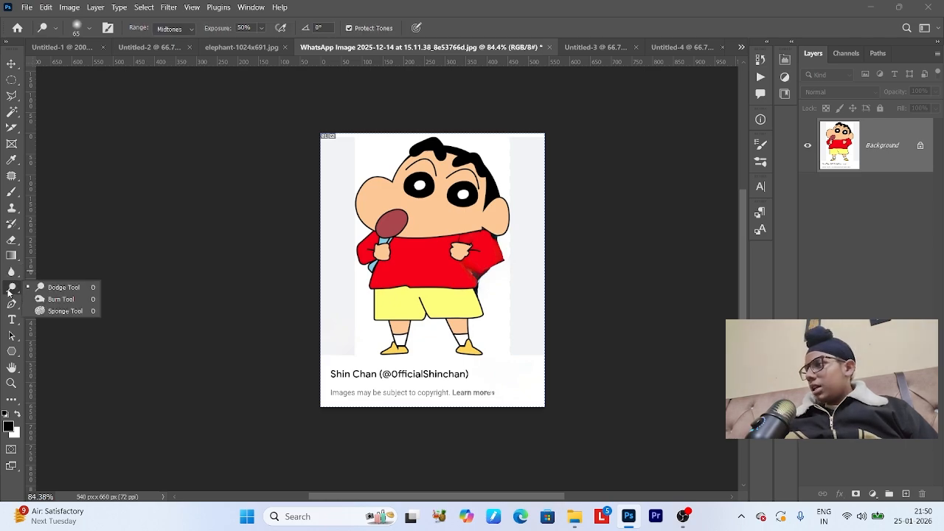
click(12, 303)
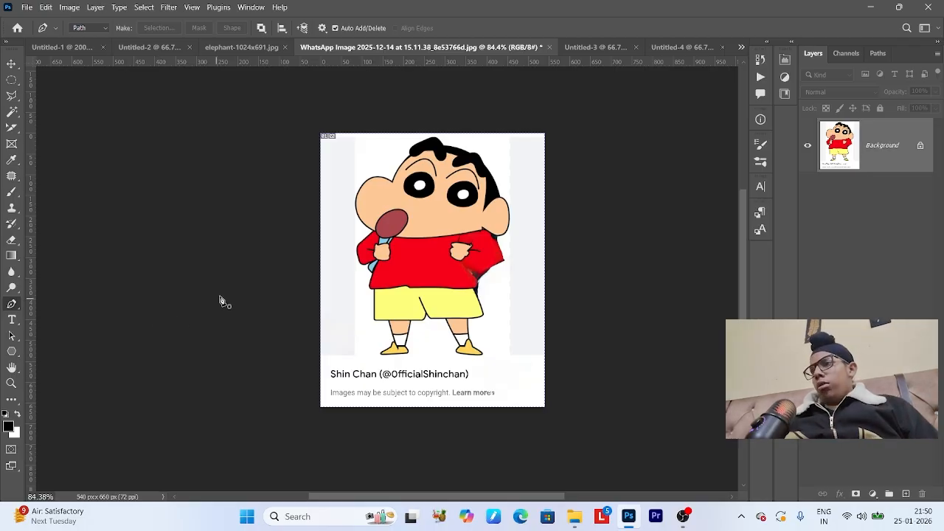
Try tracing the cheek outline with the Pen Tool as a curved path up to the forehead notch, undoing the extra forehead segment.
key(z)
drag(372, 209, 379, 234)
key(p)
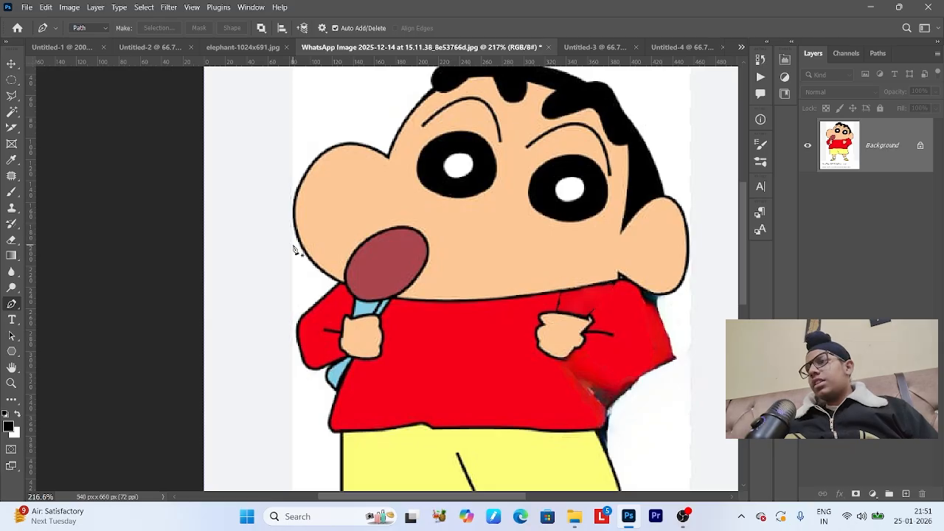
click(341, 283)
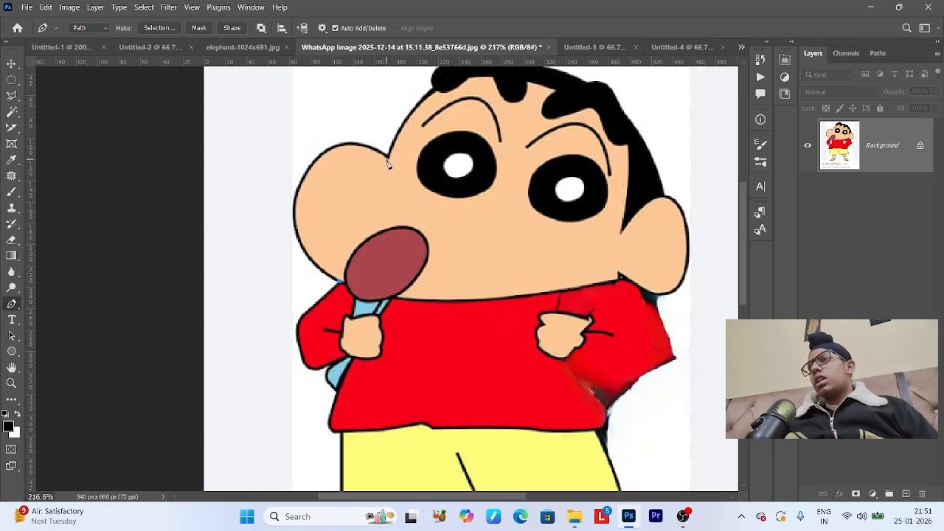
drag(387, 155, 565, 115)
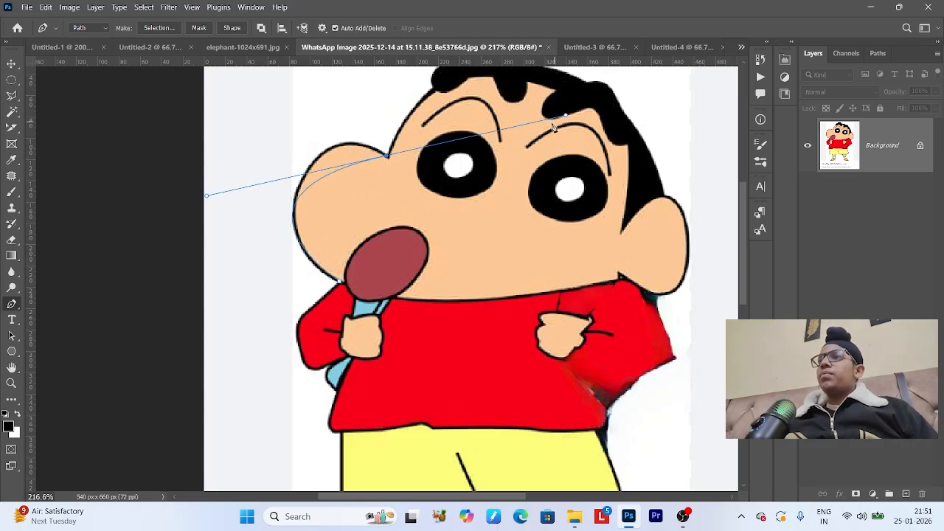
mouse_move(433, 90)
mouse_down()
mouse_move(437, 64)
mouse_move(451, 96)
mouse_up()
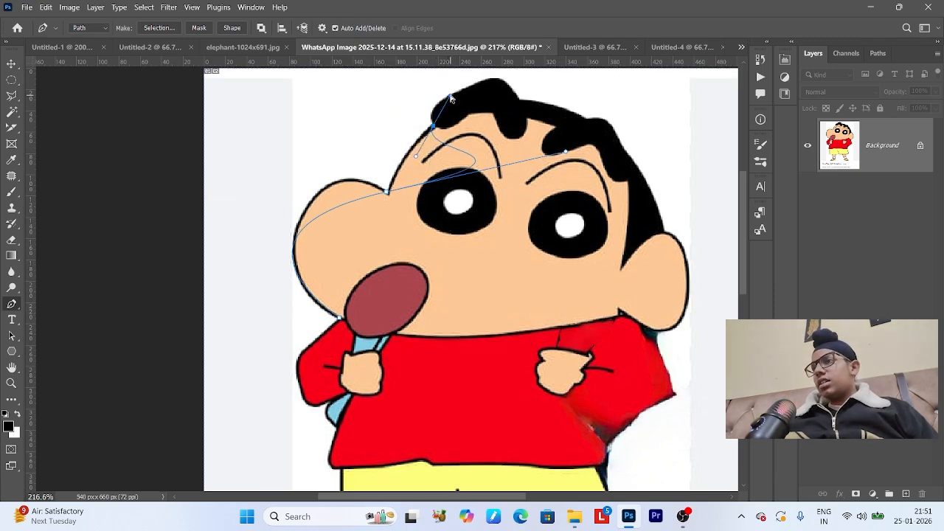
key(ctrl+z)
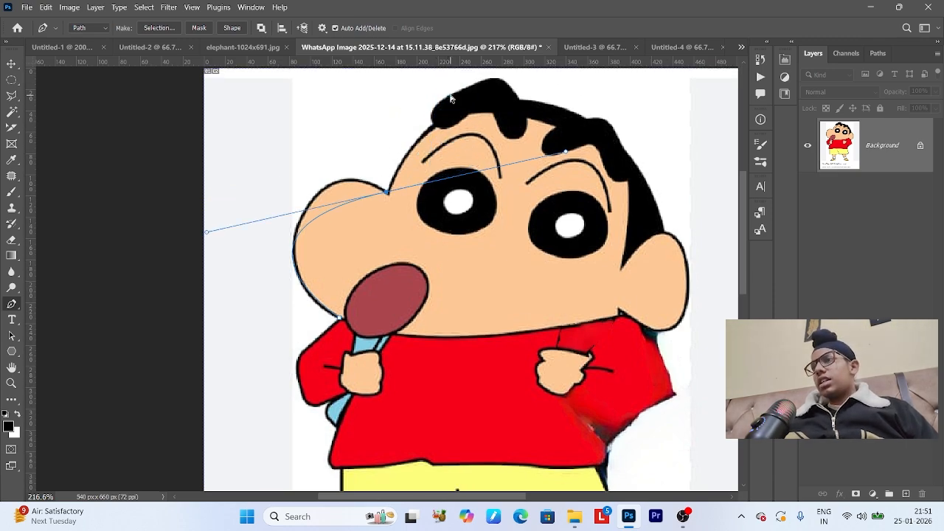
Remove the notch anchor's outgoing handle, try a curved segment along the forehead to the hair, and undo the traced path.
click(389, 193)
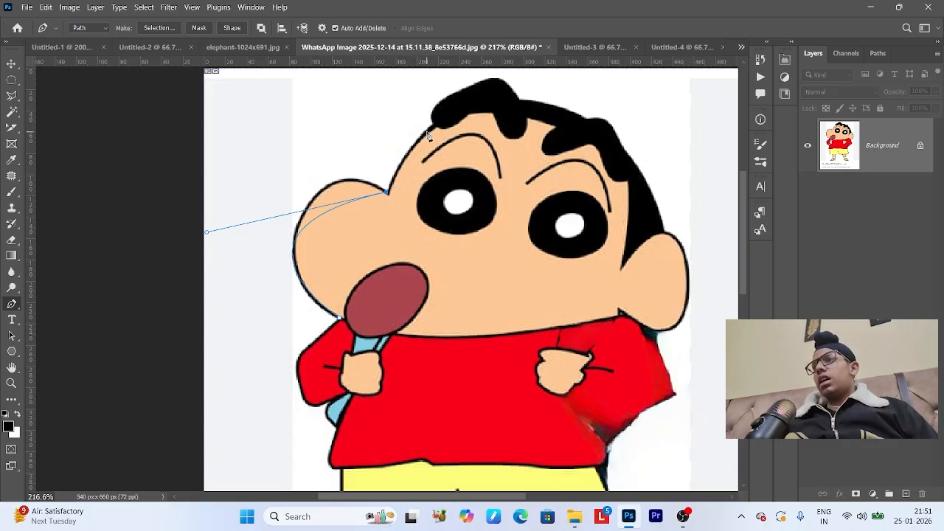
drag(438, 125, 469, 115)
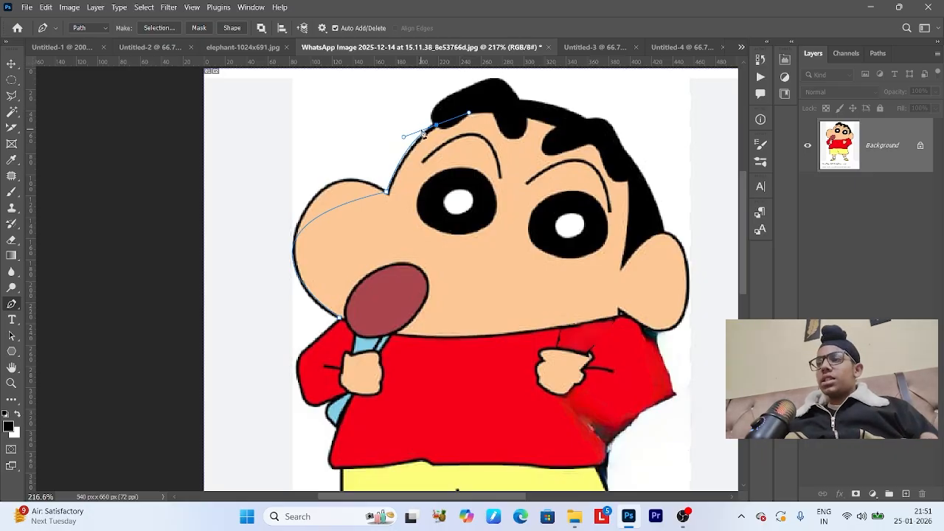
key(ctrl+z)
key(ctrl+z)
key(ctrl+z)
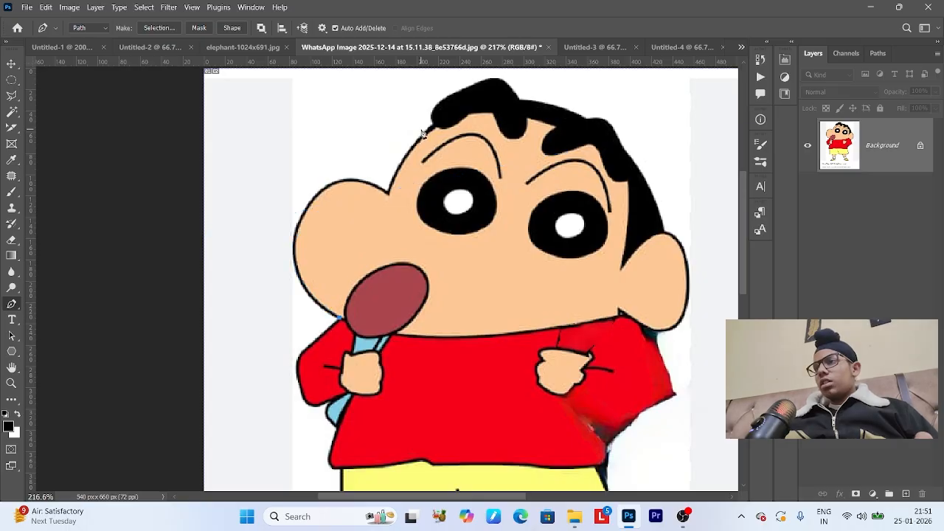
Try the Type Tool and the Path Selection Tool, sweeping a selection box over the edge of the character's cheek.
click(12, 320)
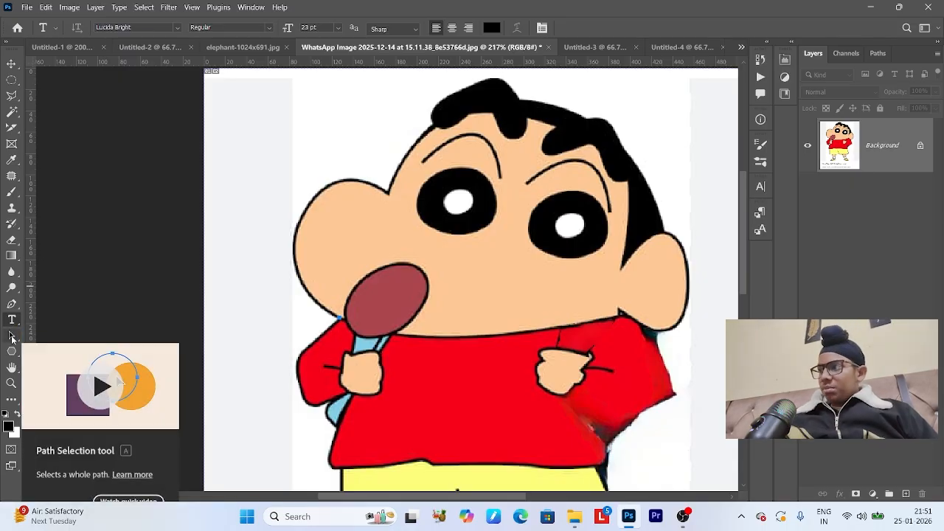
click(12, 337)
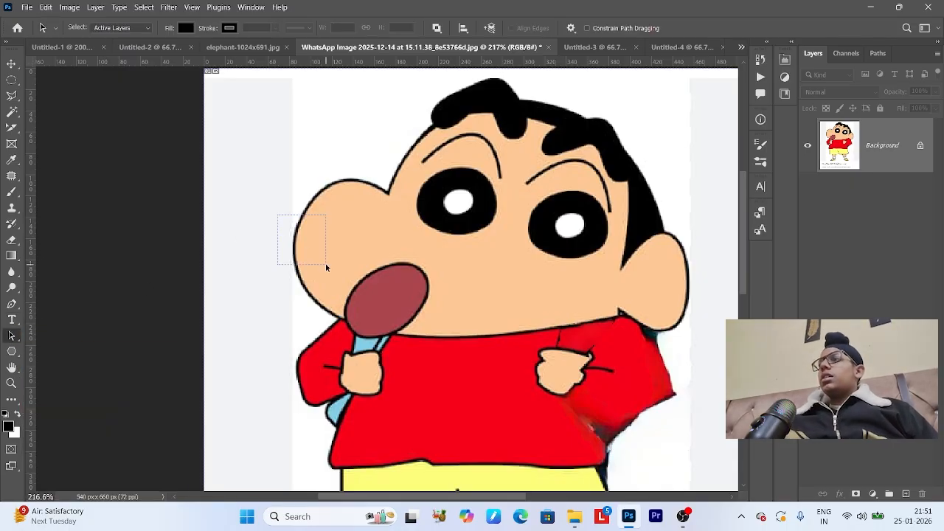
drag(325, 264, 327, 265)
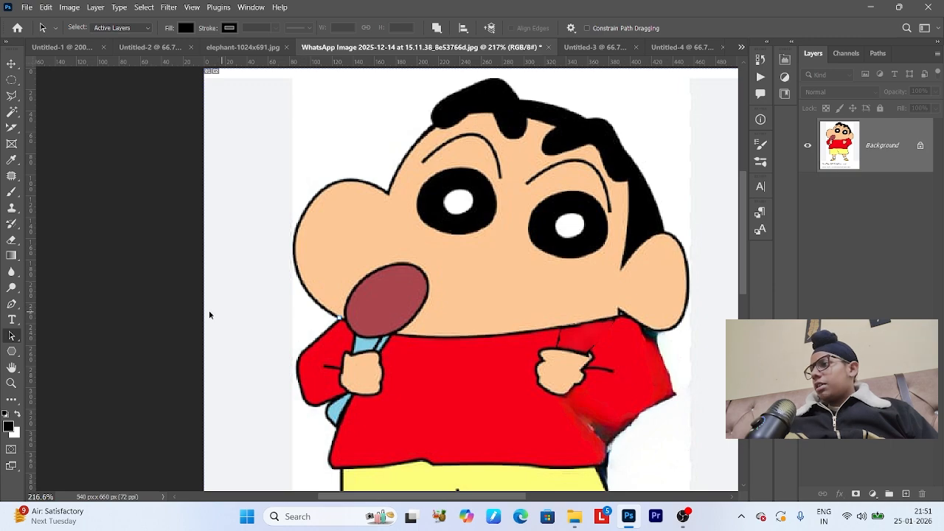
Look through the shape tool group and choose the Polygon Tool.
click(13, 353)
click(12, 355)
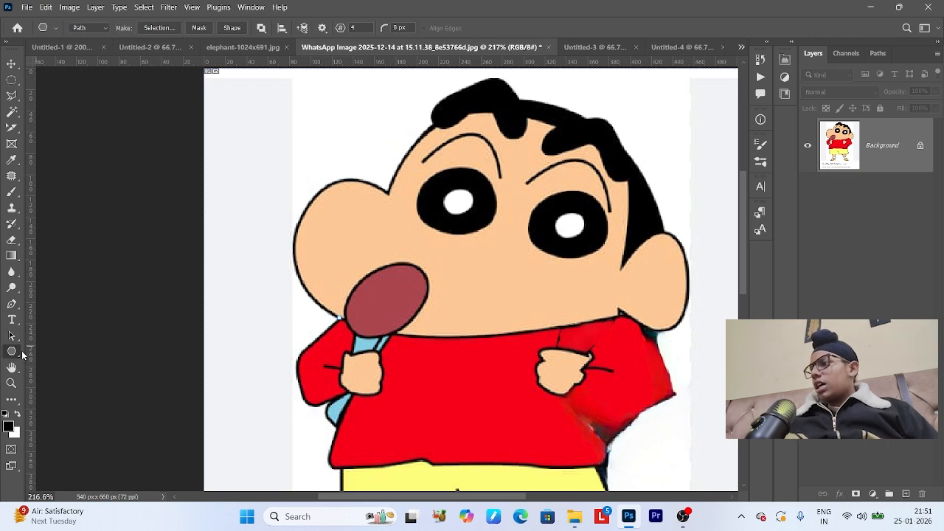
right_click(12, 354)
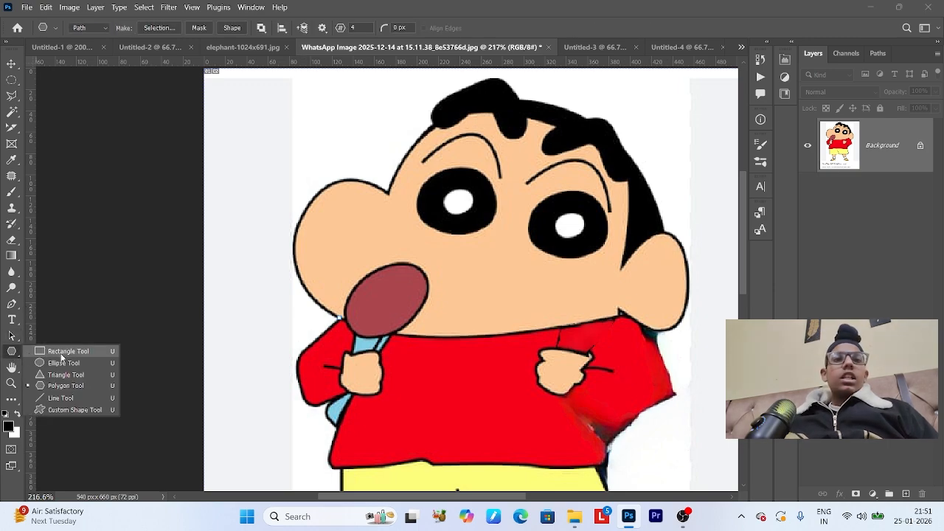
click(88, 387)
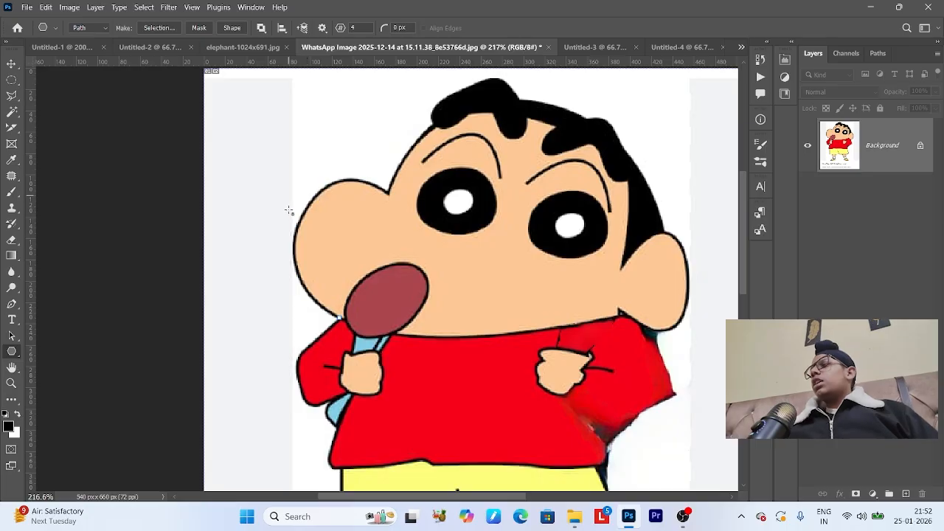
right_click(16, 353)
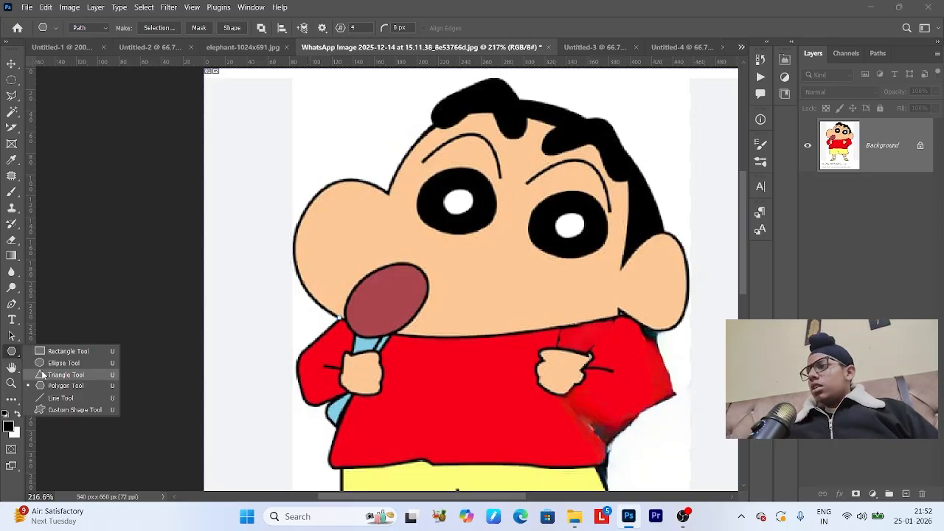
click(80, 386)
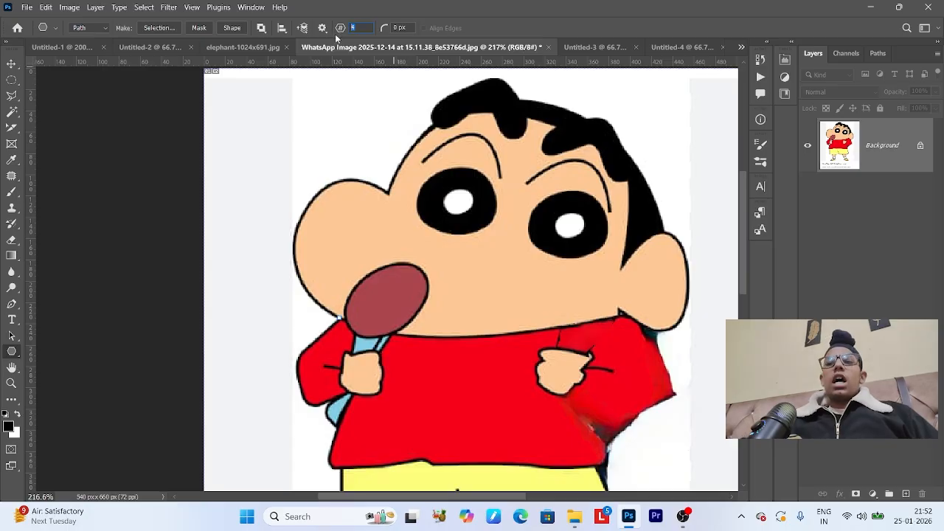
Try a 45-sided polygon path about 148 × 155 px over the cheek and eye, and remove it.
text(45)
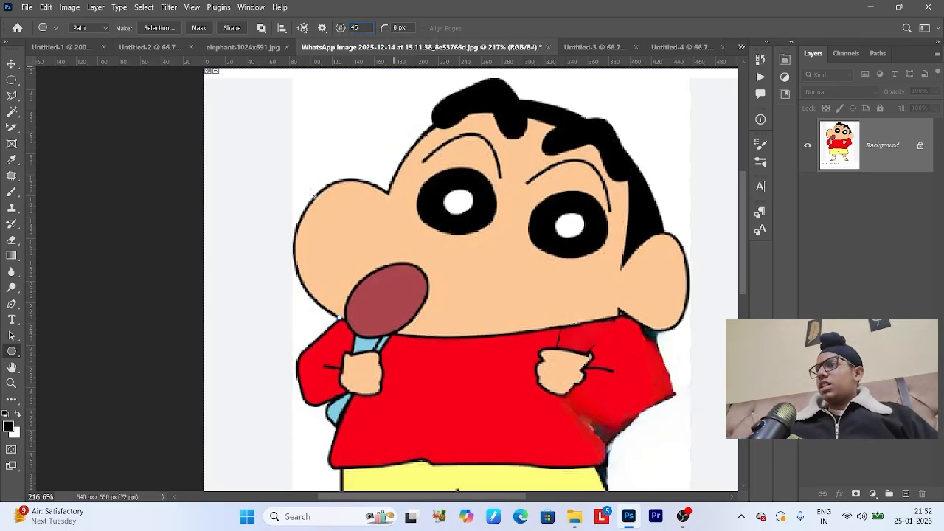
drag(319, 138, 478, 301)
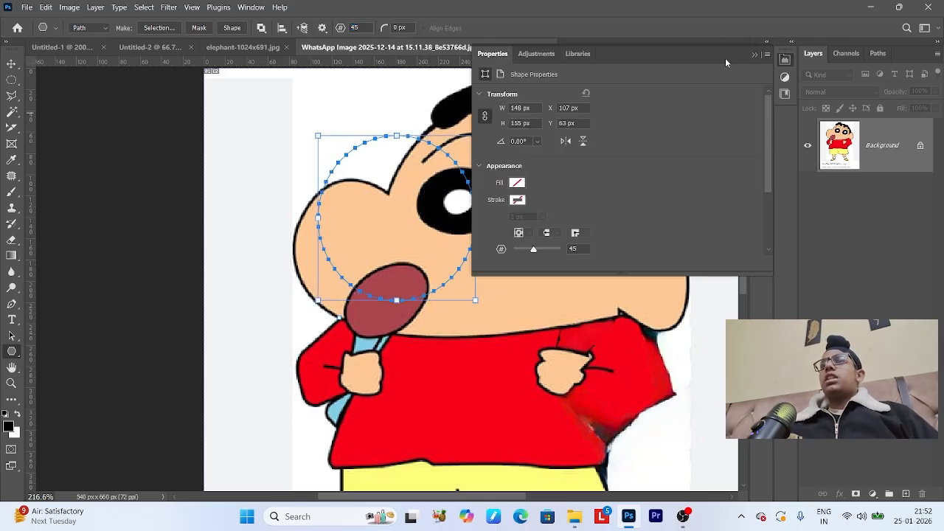
click(755, 55)
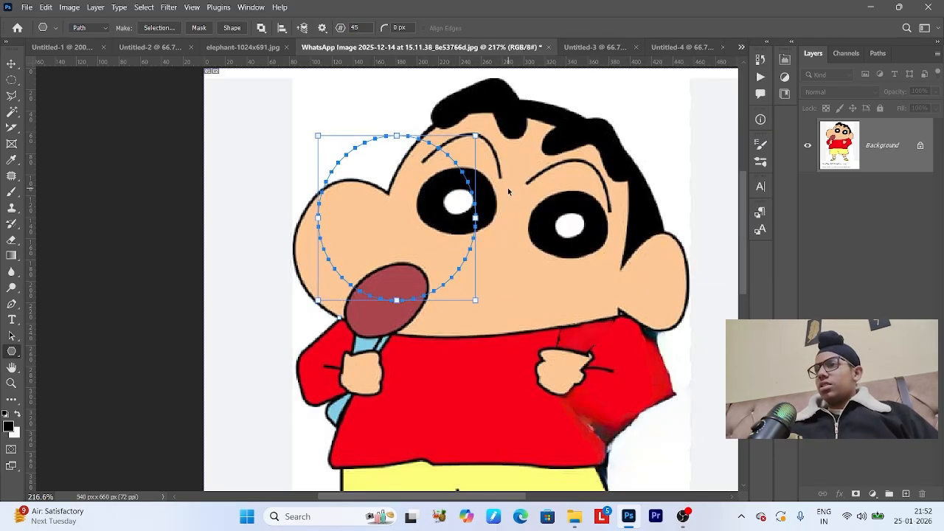
key(Escape)
Enter 360 as the polygon's number of sides, draw a path about 91 × 43 px beside the forehead, and undo it.
click(365, 25)
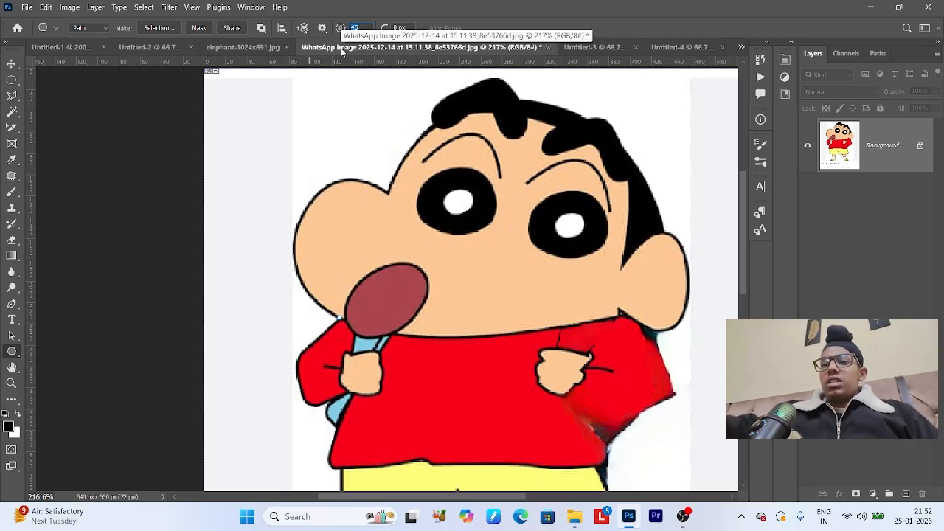
text(360)
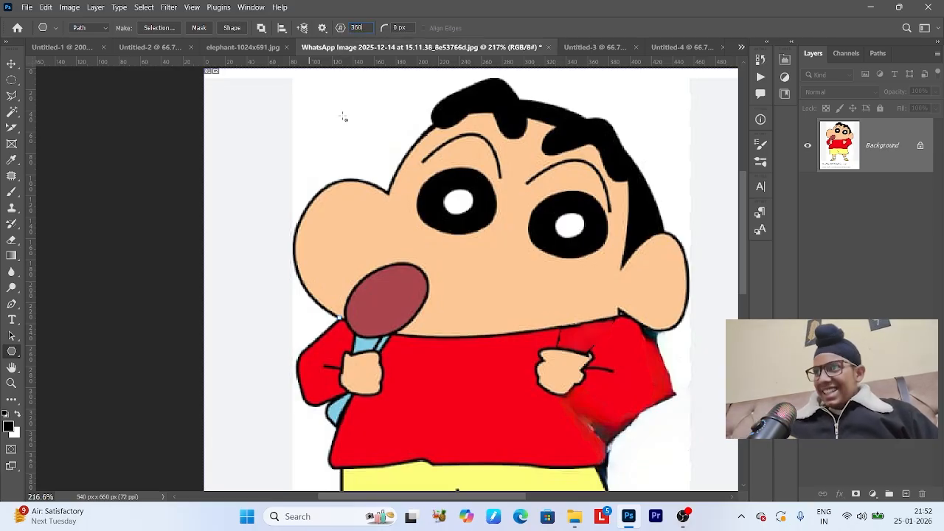
key(Return)
click(475, 201)
drag(341, 115, 439, 218)
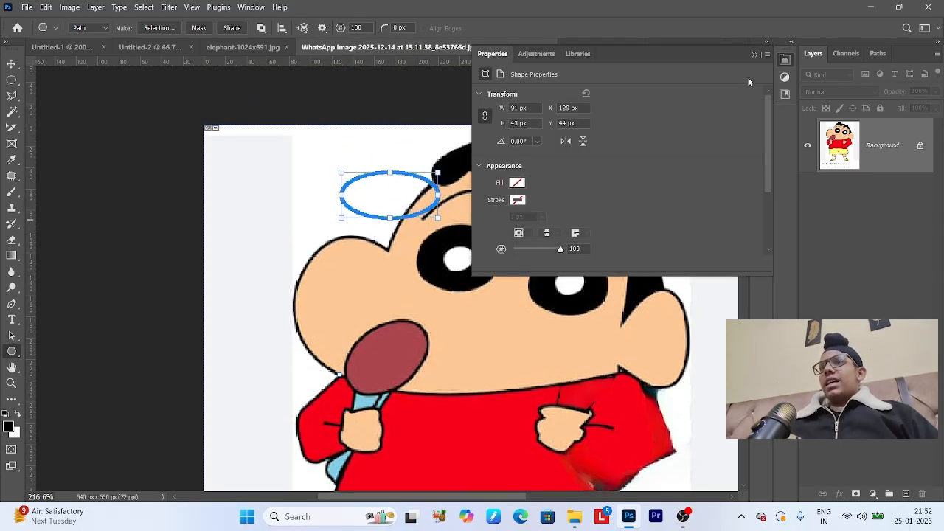
click(754, 56)
key(ctrl+z)
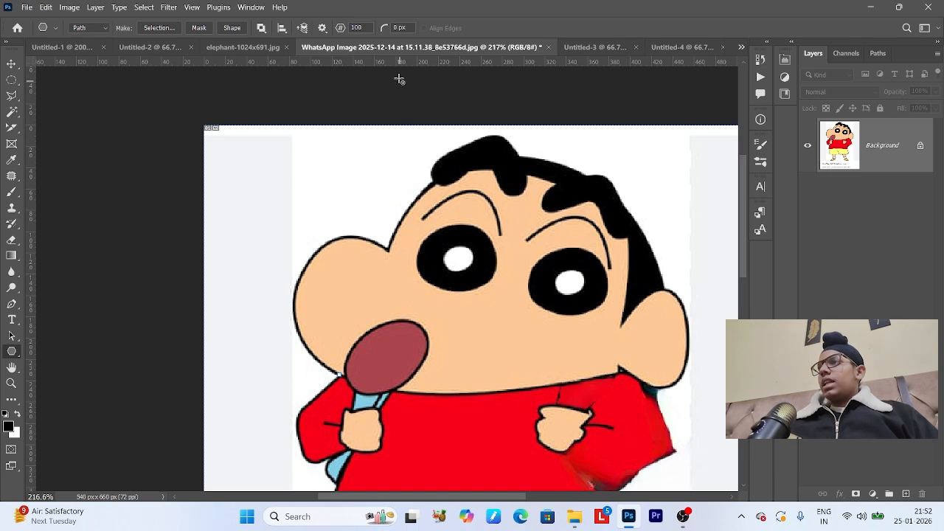
Draw an 8-sided polygon path about 146 × 176 px over the cheek and eye and round its corners.
click(364, 28)
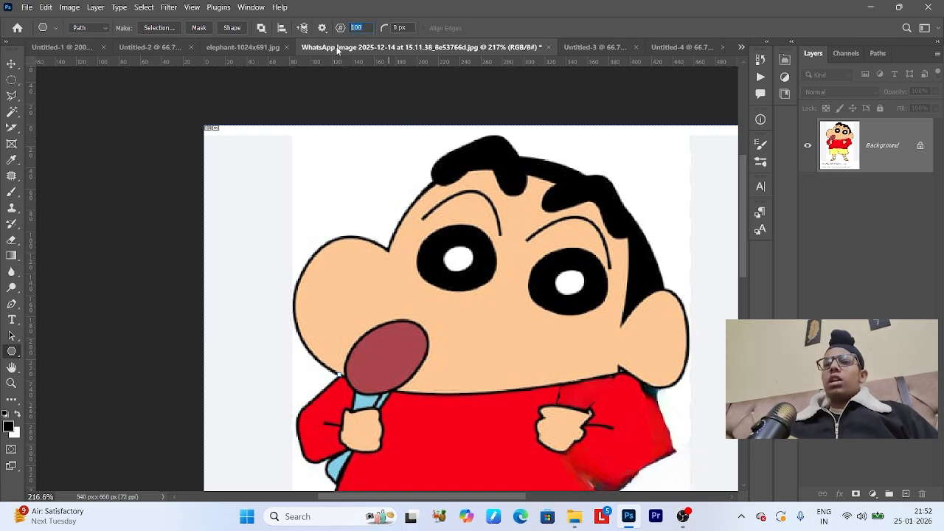
text(8)
drag(358, 191, 499, 358)
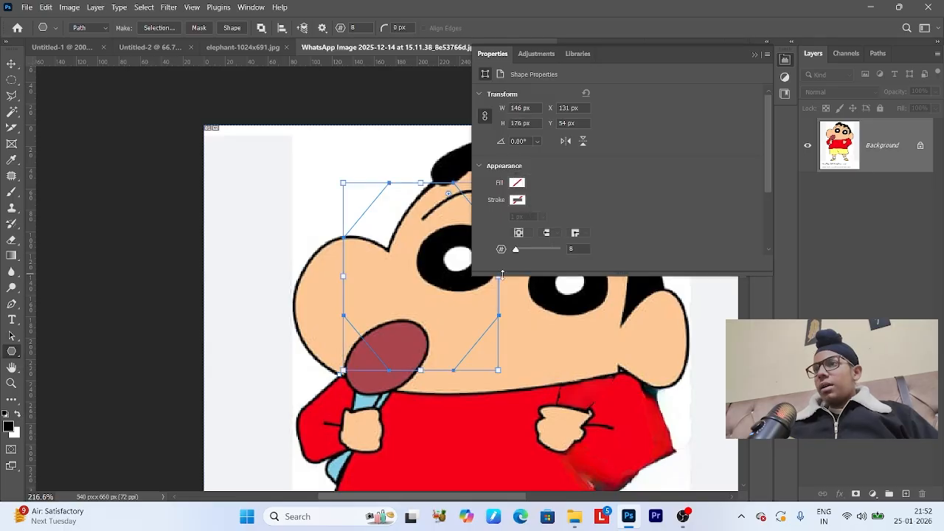
click(756, 54)
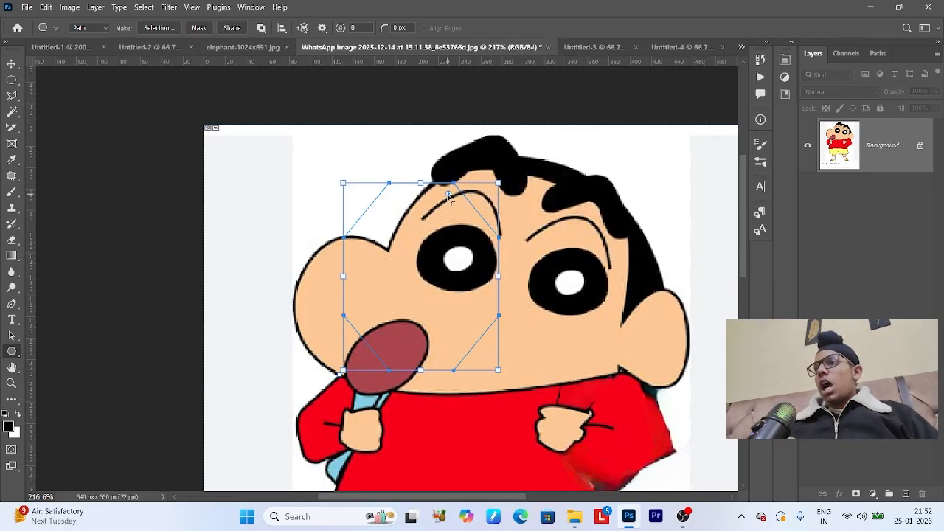
drag(449, 193, 453, 221)
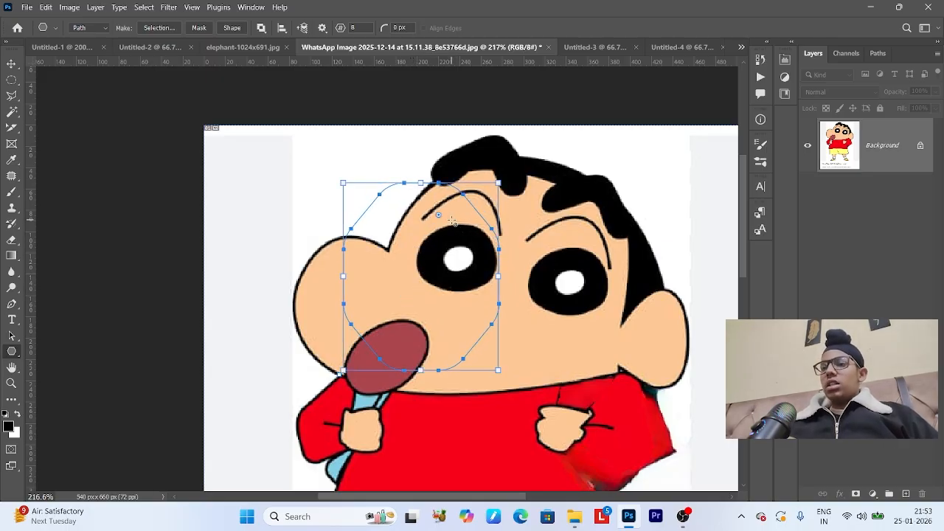
Convert the rounded polygon to a selection, fill it with black and deselect, and undo everything back past the polygon.
key(ctrl+Return)
key(alt+BackSpace)
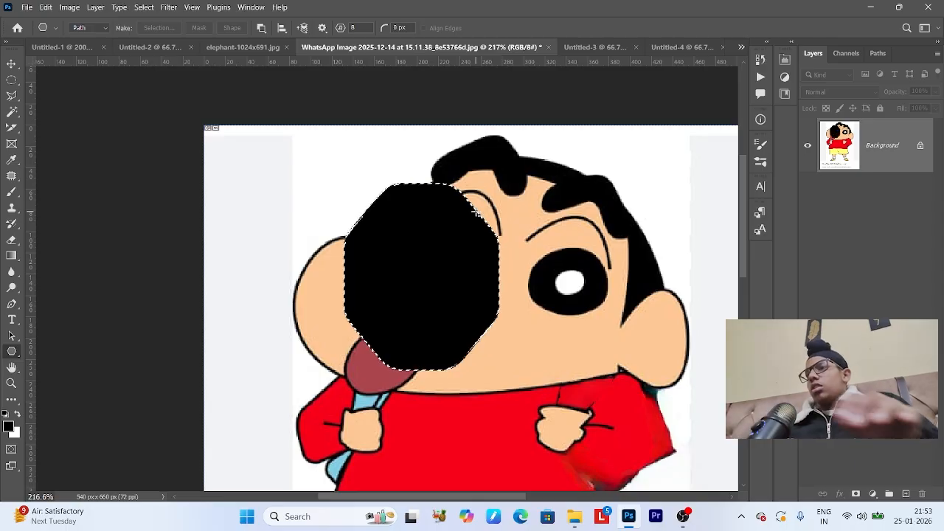
key(ctrl+d)
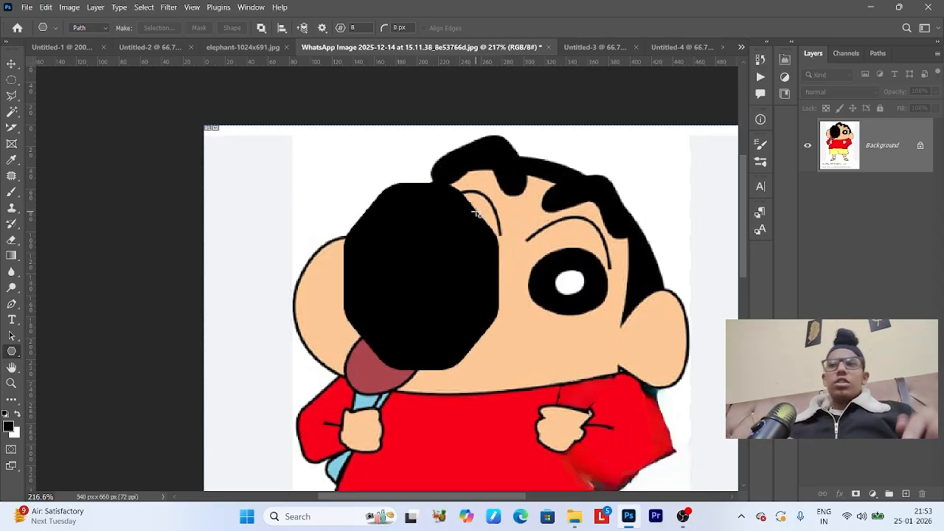
key(ctrl+z)
key(ctrl+z)
key(ctrl+z)
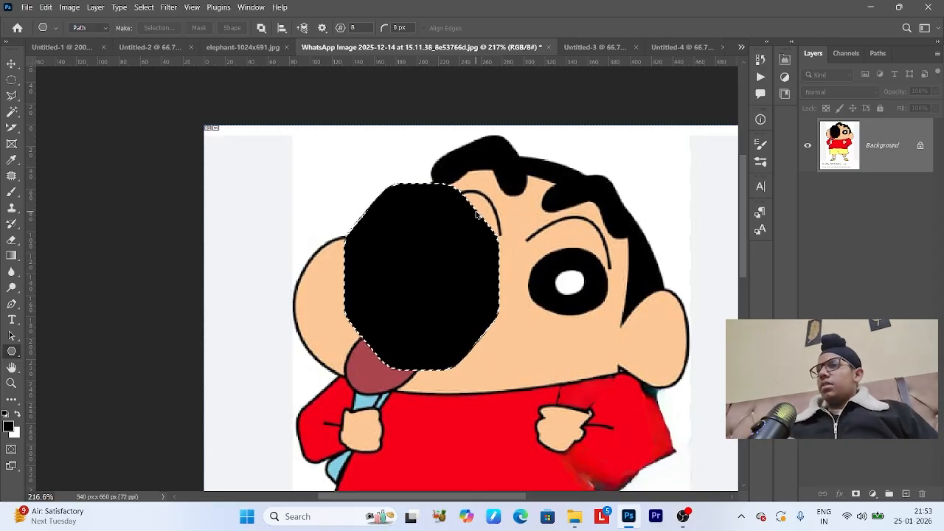
key(ctrl+z)
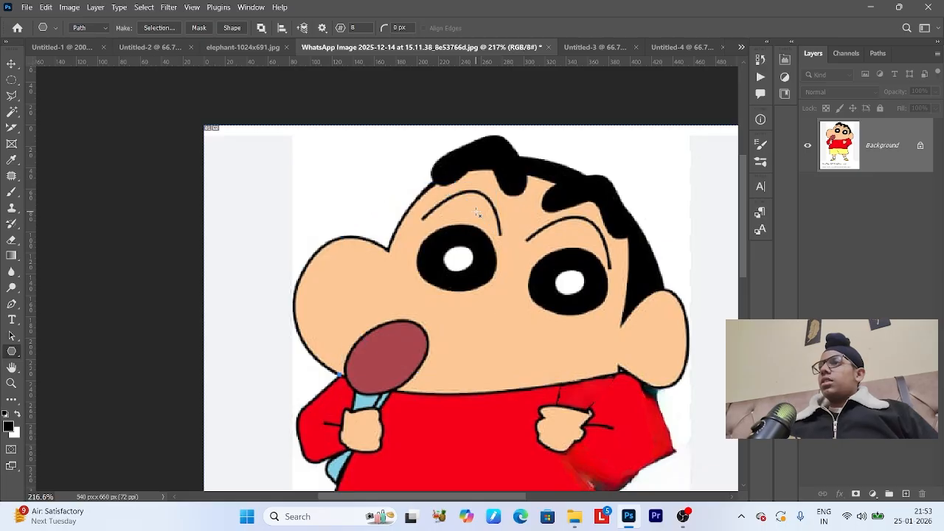
Try panning the image temporarily while the Move Tool is active, and choose the Hand Tool.
click(11, 367)
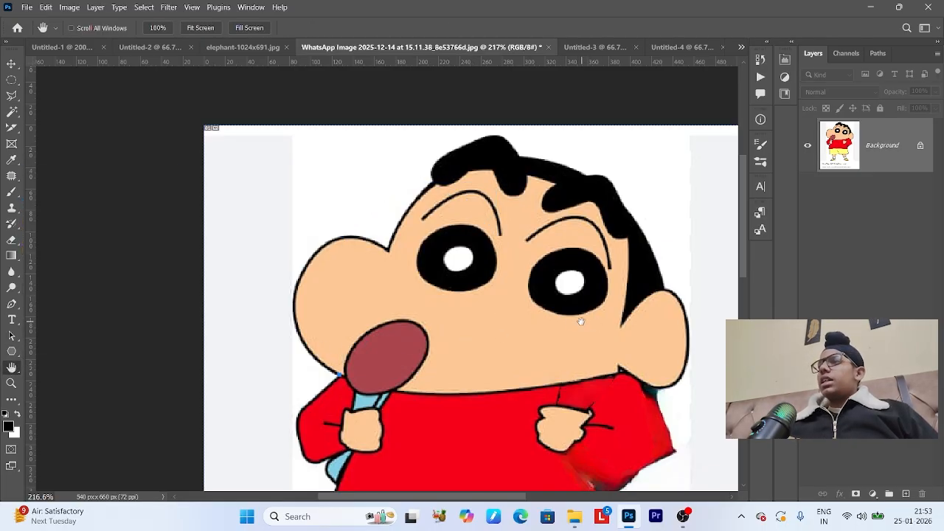
click(11, 64)
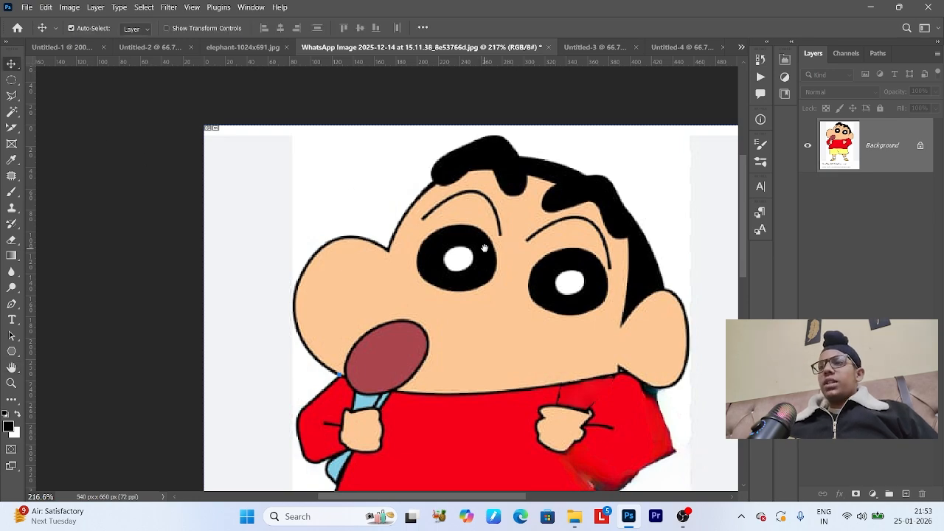
drag(484, 249, 411, 176)
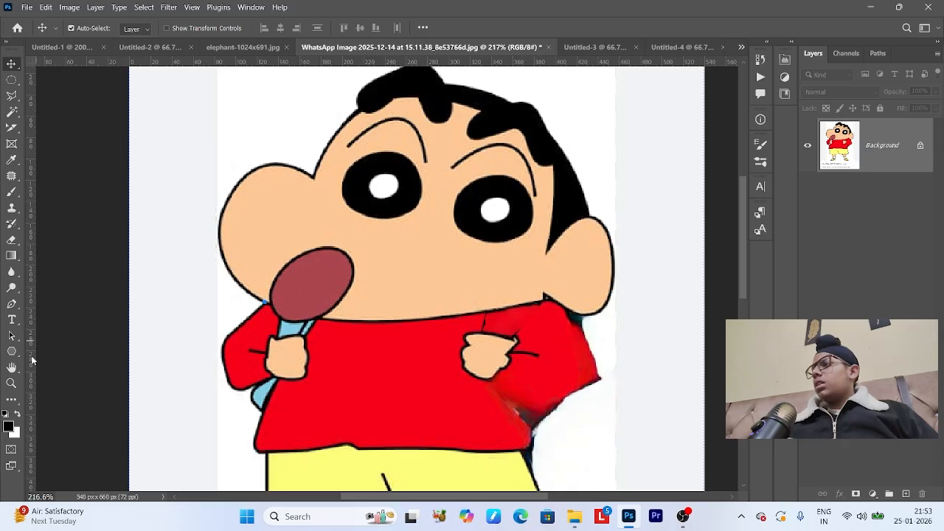
click(12, 368)
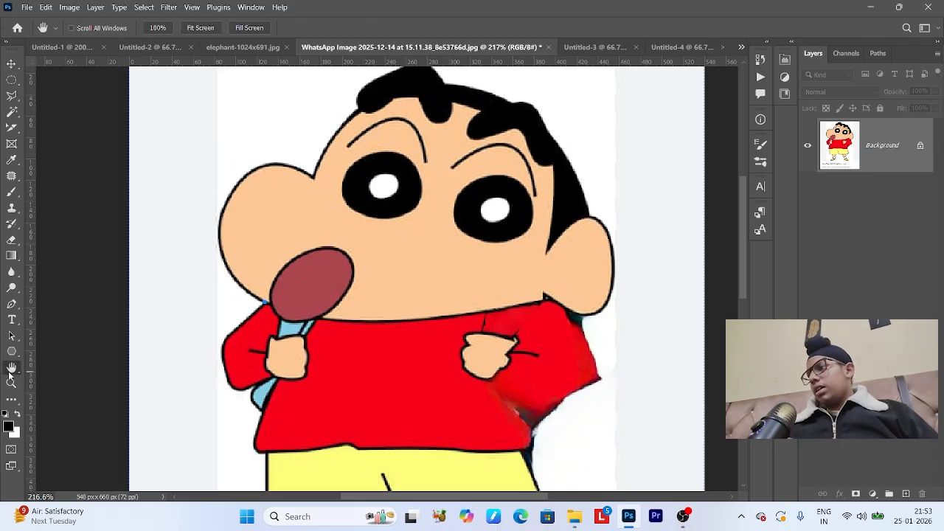
Choose the Zoom Tool and zoom the cartoon in and out, using scrubby zoom and single zoom steps around the figure's hand.
click(12, 383)
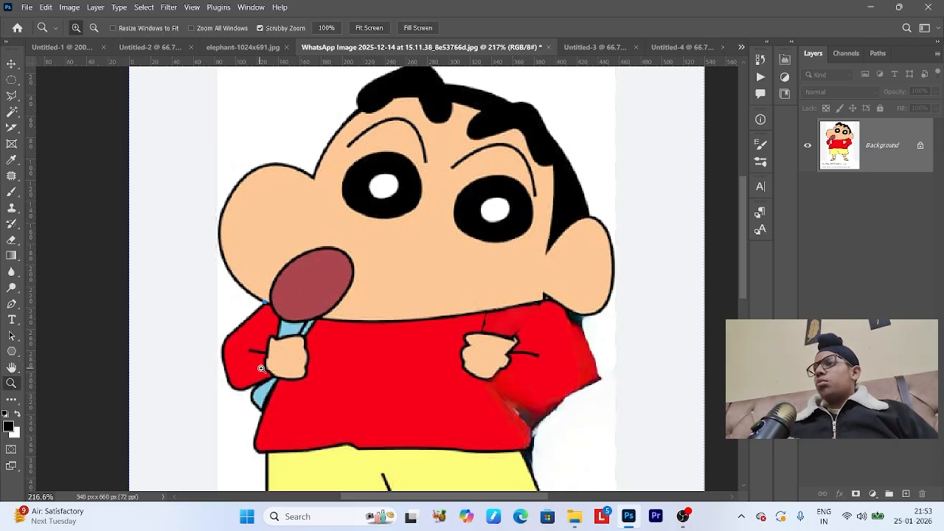
drag(321, 362, 283, 371)
drag(283, 372, 338, 278)
drag(392, 261, 395, 261)
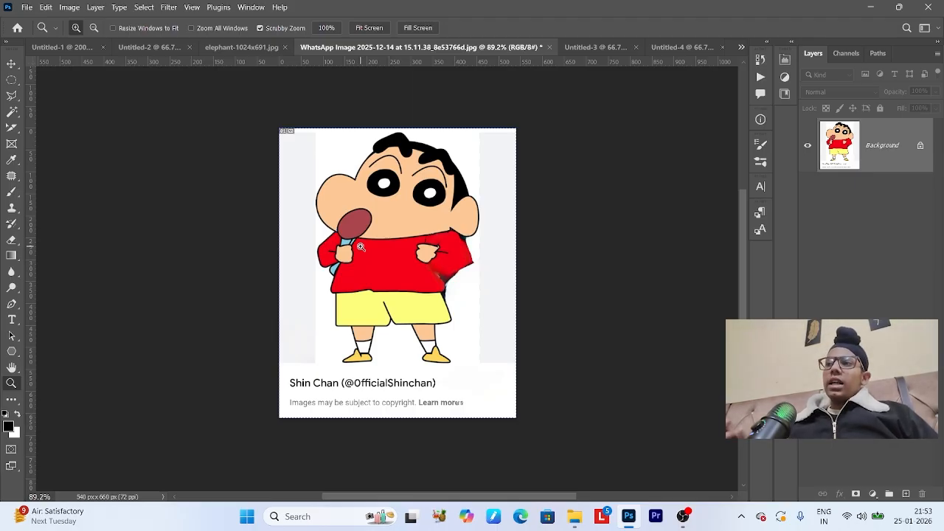
drag(361, 246, 360, 249)
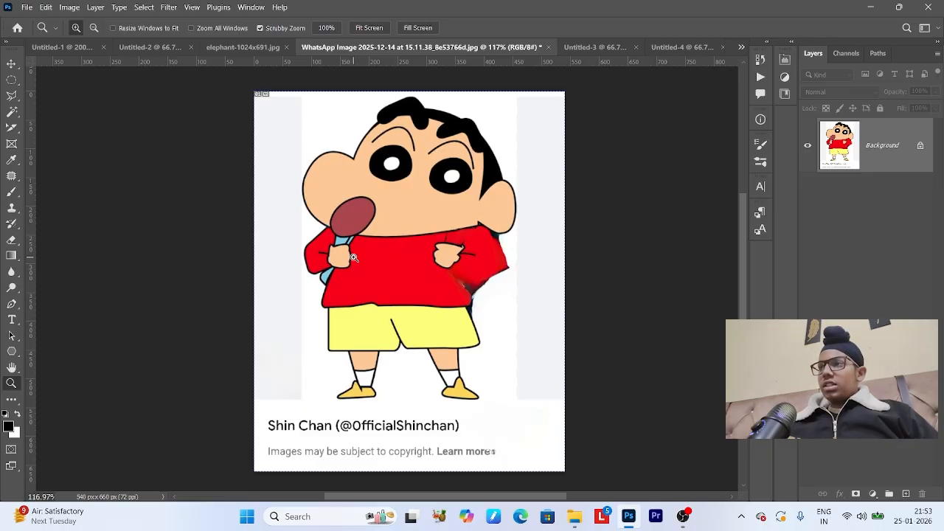
click(353, 256)
alt+click(353, 257)
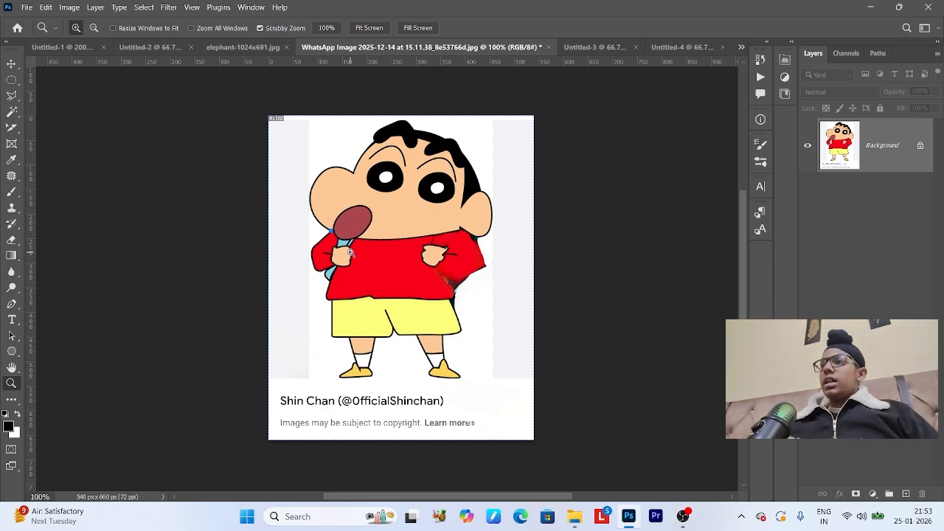
Scrub-zoom around the figure's body and legs, leaving the whole page in view at about 74%.
drag(352, 253, 308, 378)
drag(400, 366, 364, 359)
drag(416, 387, 375, 387)
drag(458, 398, 432, 374)
drag(426, 337, 466, 330)
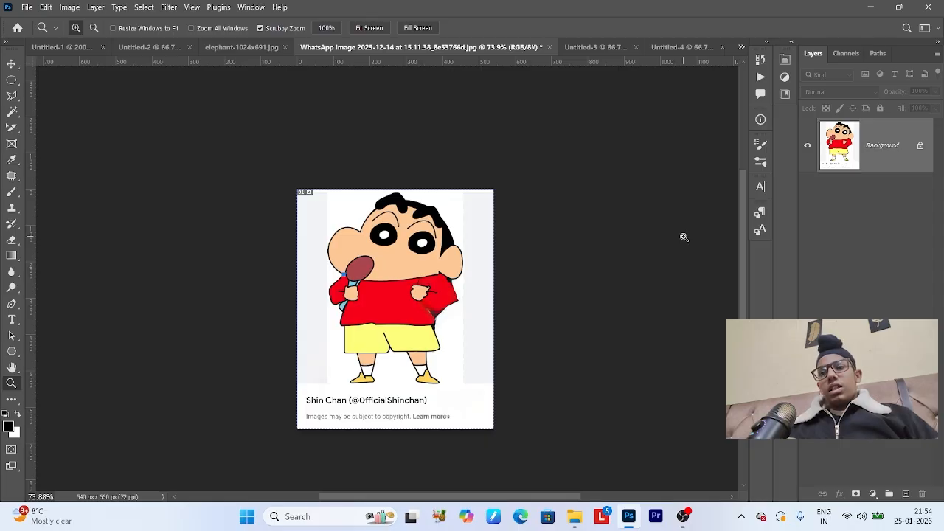
Minimize Photoshop and open Google Chrome with a browser profile.
click(629, 517)
click(871, 8)
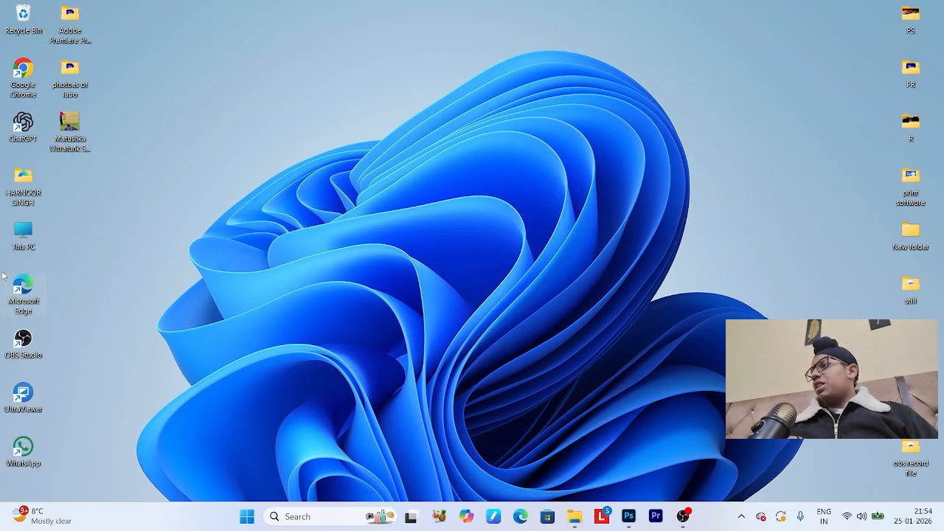
double_click(35, 70)
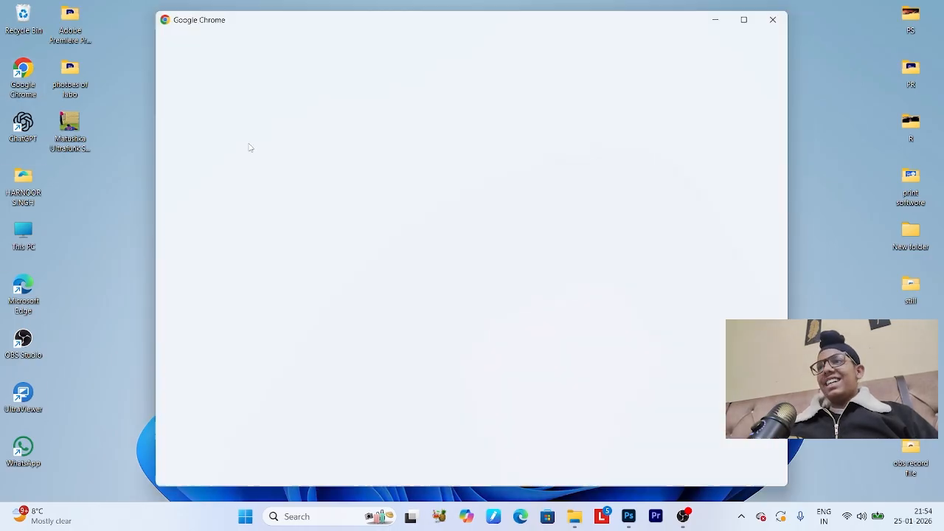
click(357, 298)
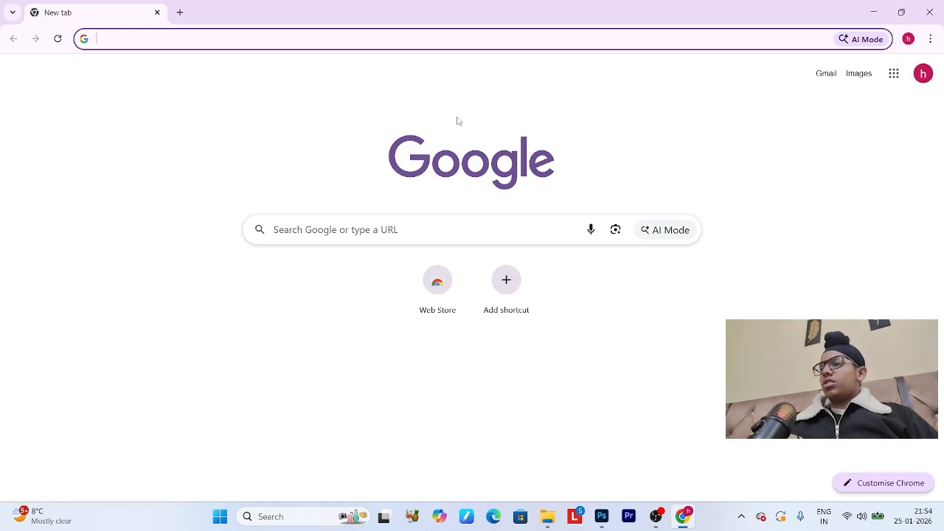
Search Google for YouTube, open the site, and go to the signed-in account's own channel, Learn Editing Easily.
text(y)
click(219, 68)
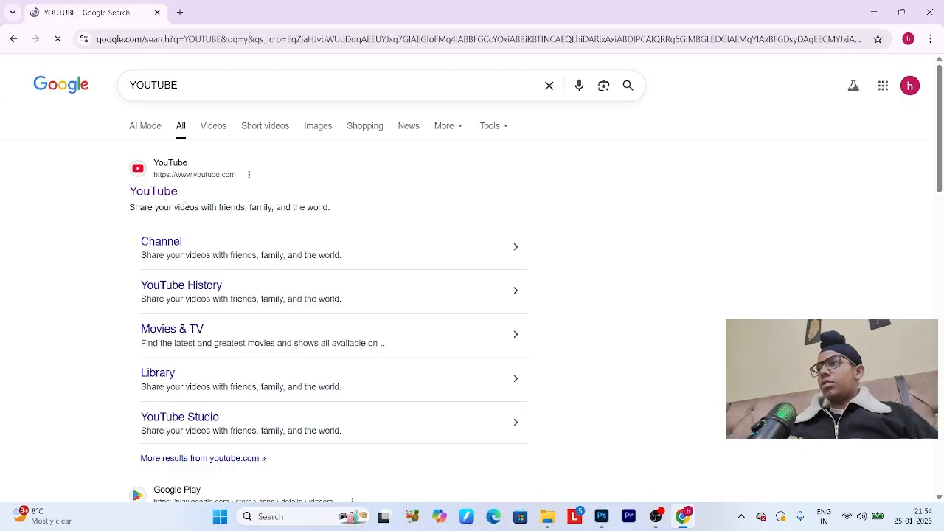
click(174, 195)
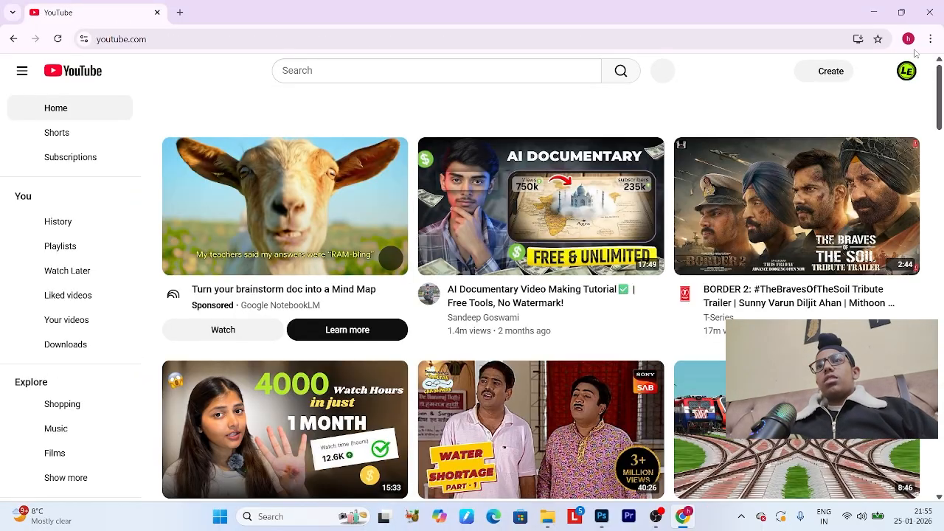
click(907, 71)
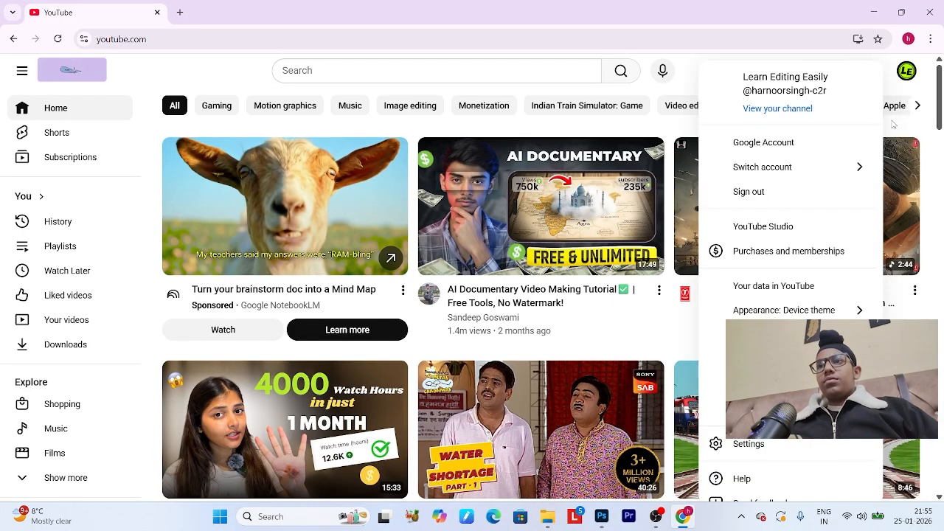
click(804, 112)
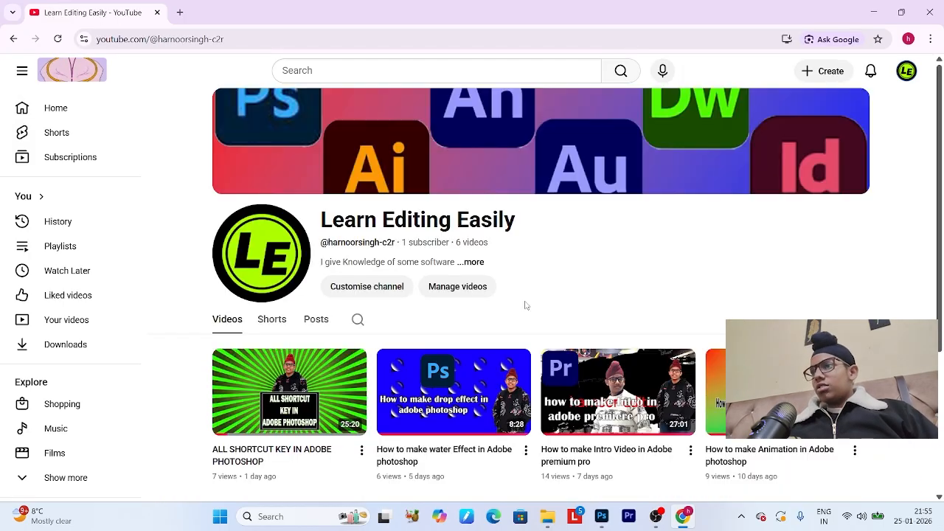
Look through the channel's uploaded videos and its Shorts.
scroll(526, 305, down, 2)
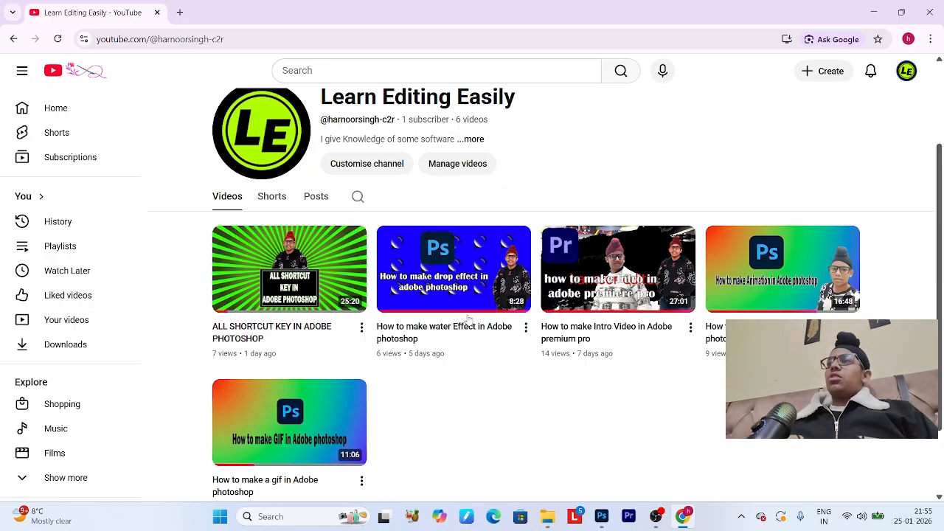
click(284, 201)
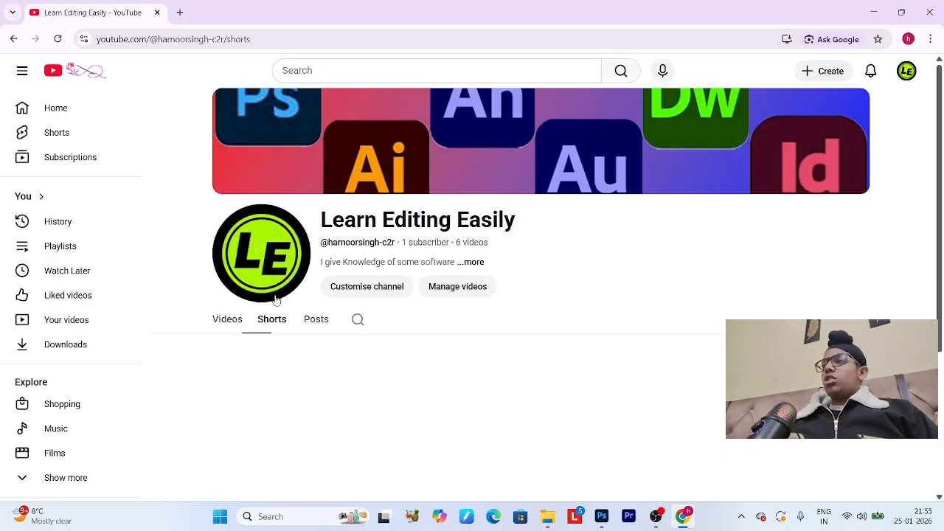
scroll(324, 317, down, 2)
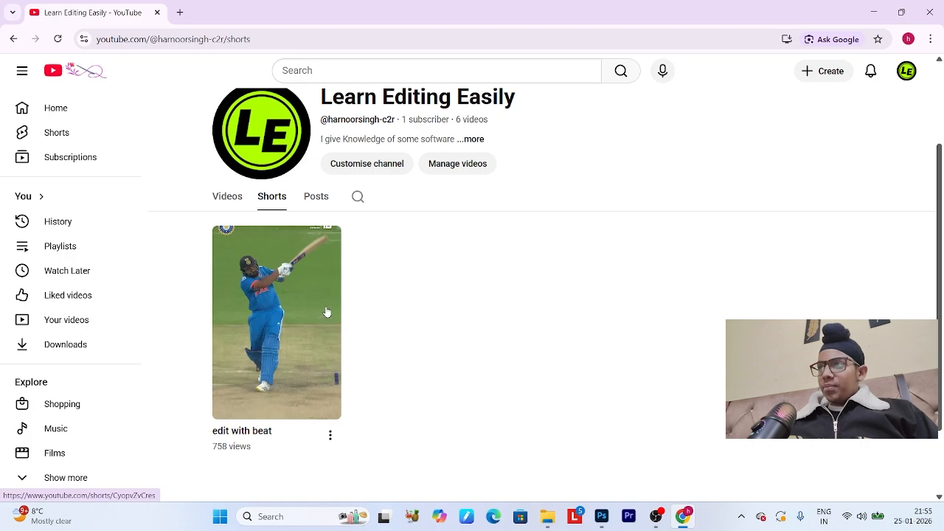
scroll(326, 313, up, 1)
scroll(325, 320, down, 2)
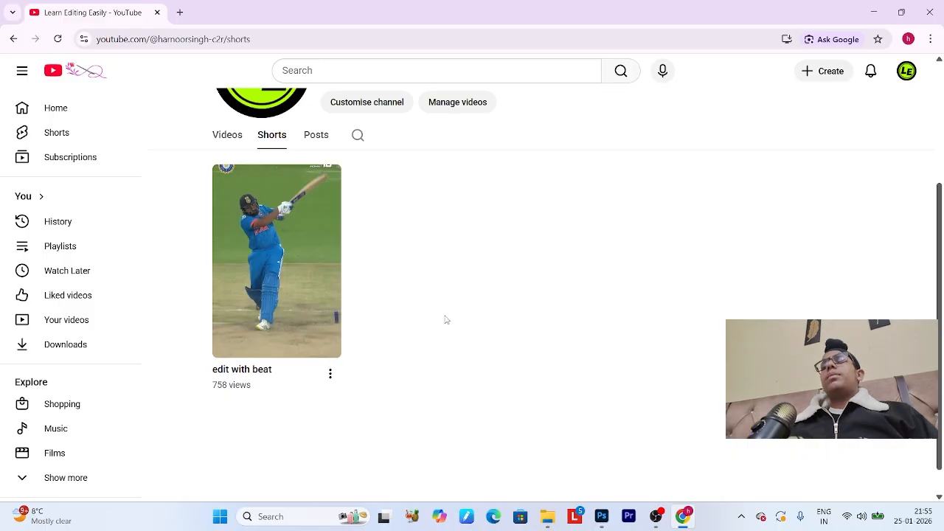
scroll(446, 320, up, 2)
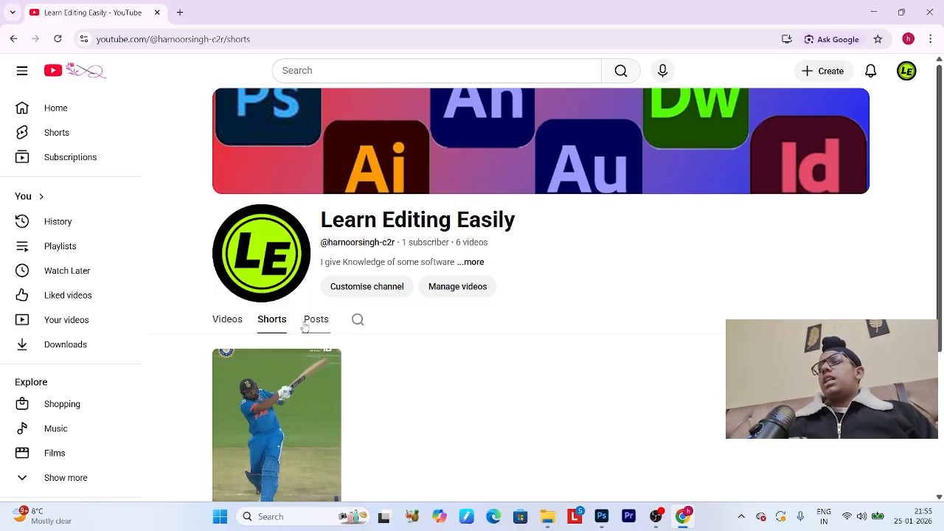
scroll(291, 329, down, 2)
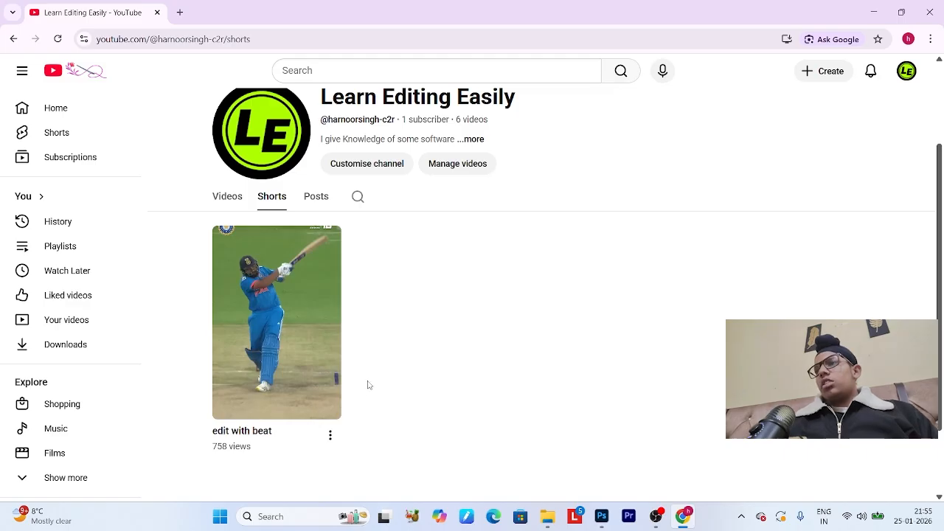
scroll(369, 384, up, 2)
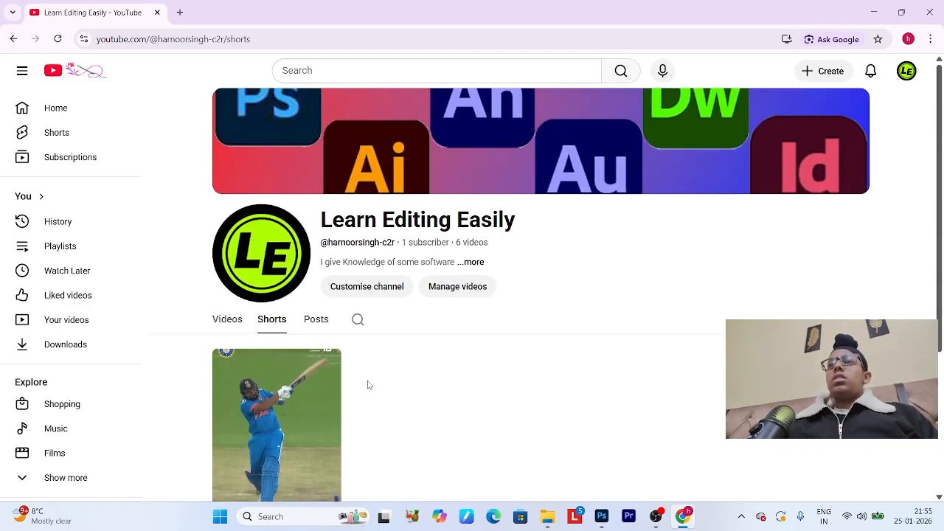